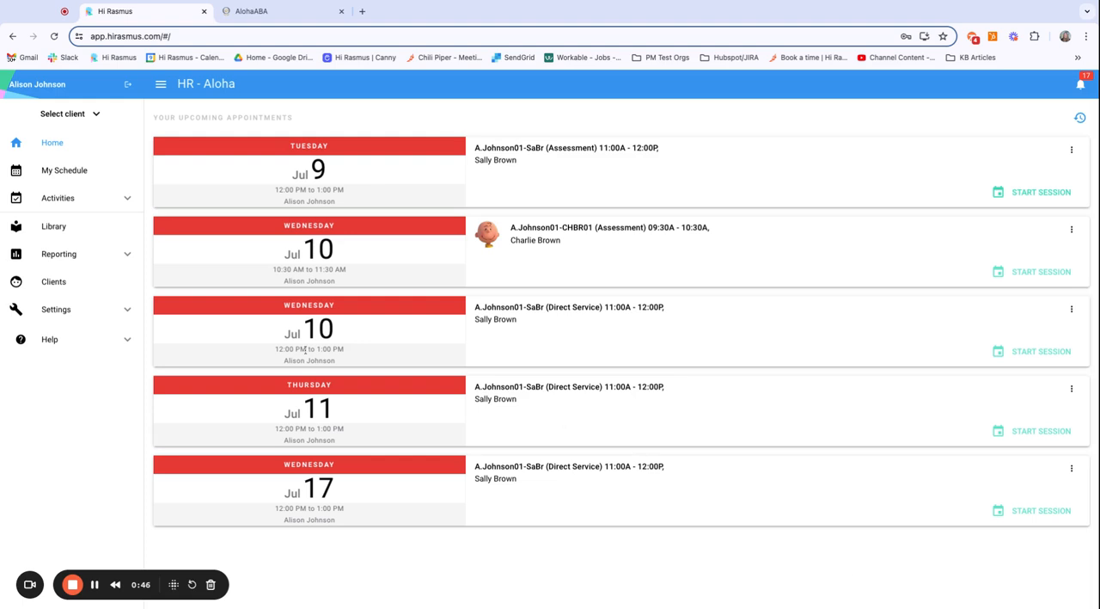
Step: Open the organization's Integrations settings and review the AlohaABA link status and the session/activity type mapping
{"action": "left_click", "coordinate": [129, 313]}
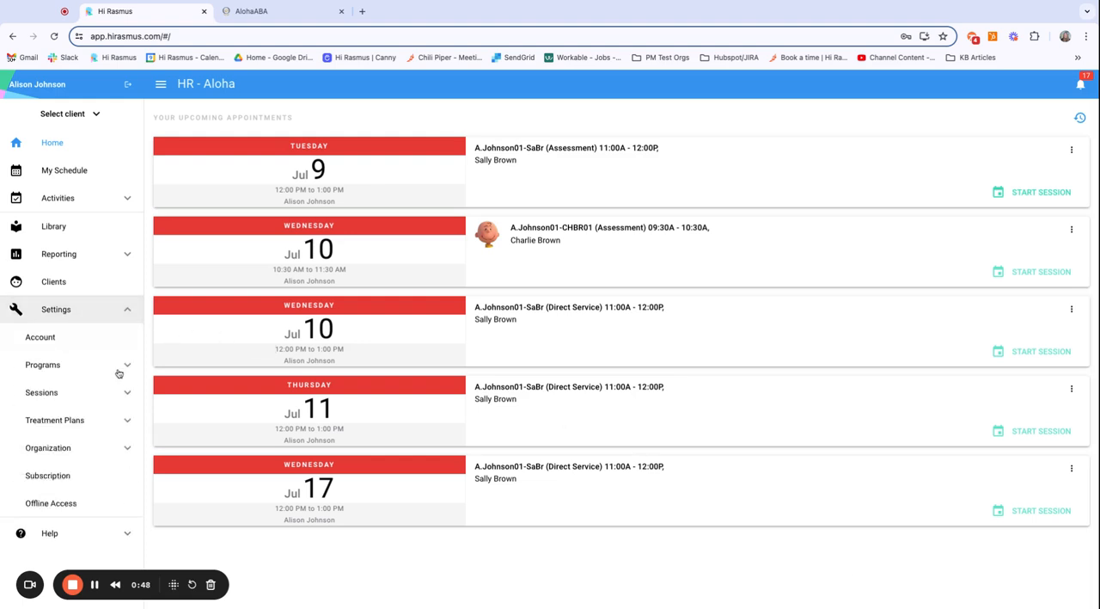
{"action": "left_click", "coordinate": [127, 454]}
{"action": "scroll", "coordinate": [123, 453], "scroll_direction": "down", "scroll_amount": 2}
{"action": "left_click", "coordinate": [64, 507]}
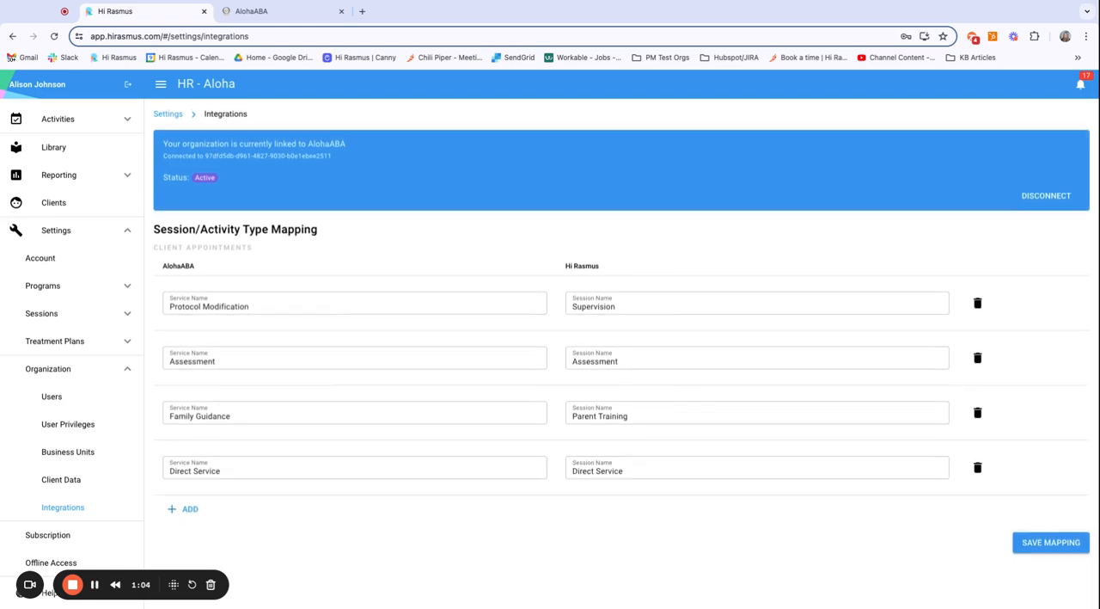
{"action": "scroll", "coordinate": [336, 545], "scroll_direction": "down", "scroll_amount": 1}
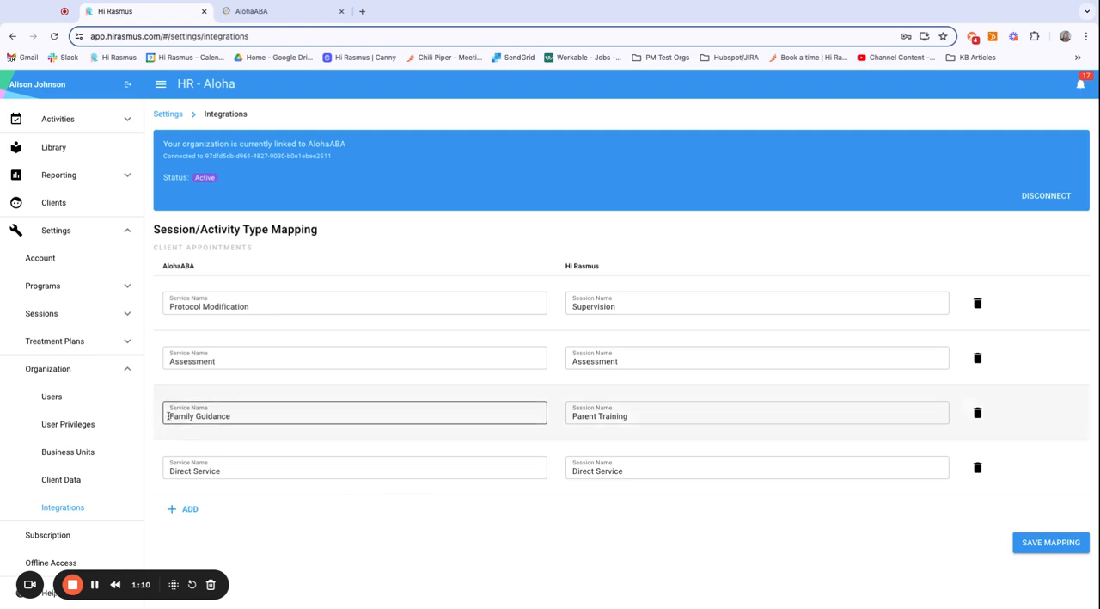
{"action": "left_click", "coordinate": [127, 372]}
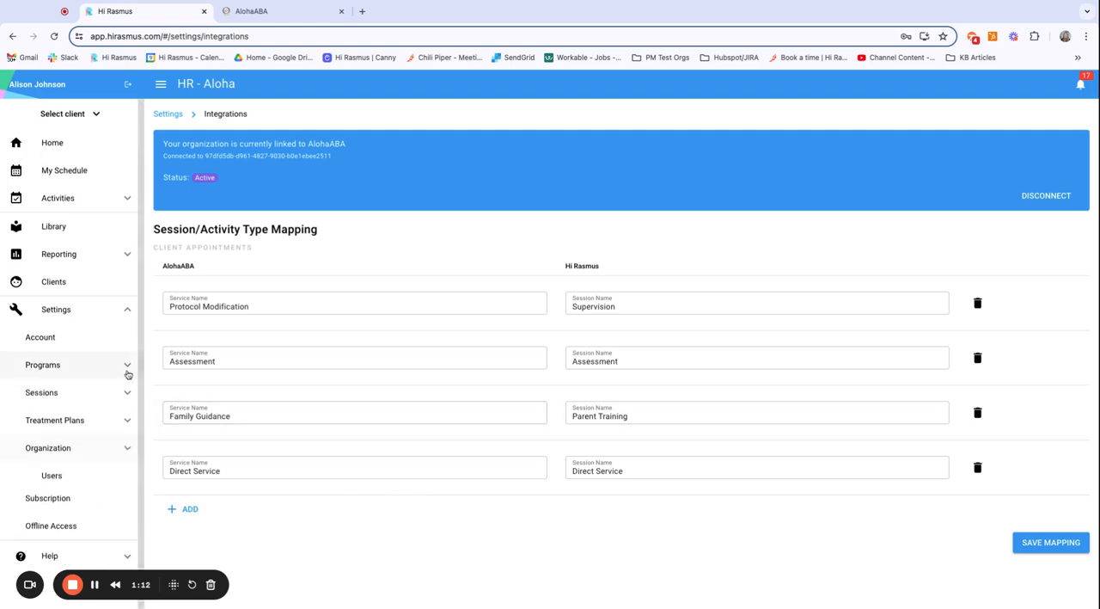
Step: Open the clients list and look at its option for importing clients from AlohaABA
{"action": "left_click", "coordinate": [56, 284]}
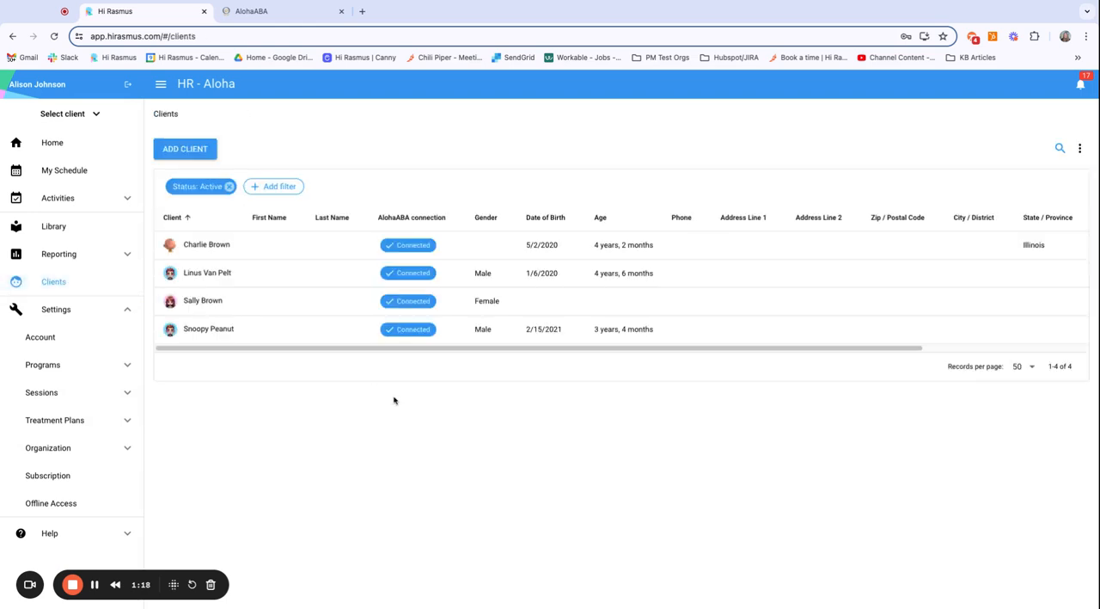
{"action": "left_click", "coordinate": [1079, 149]}
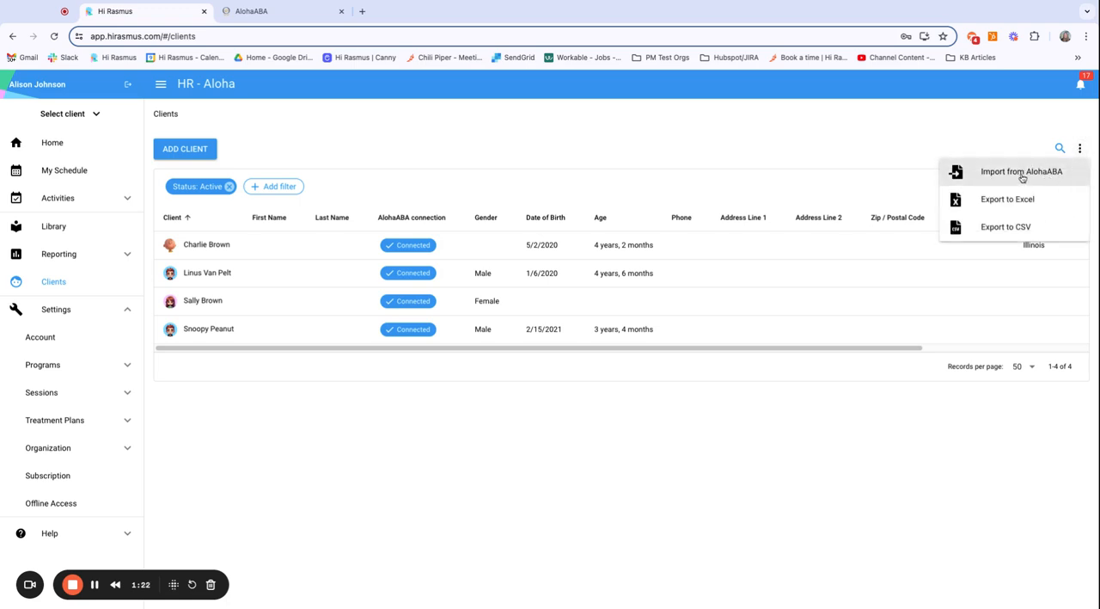
{"action": "left_click", "coordinate": [924, 144]}
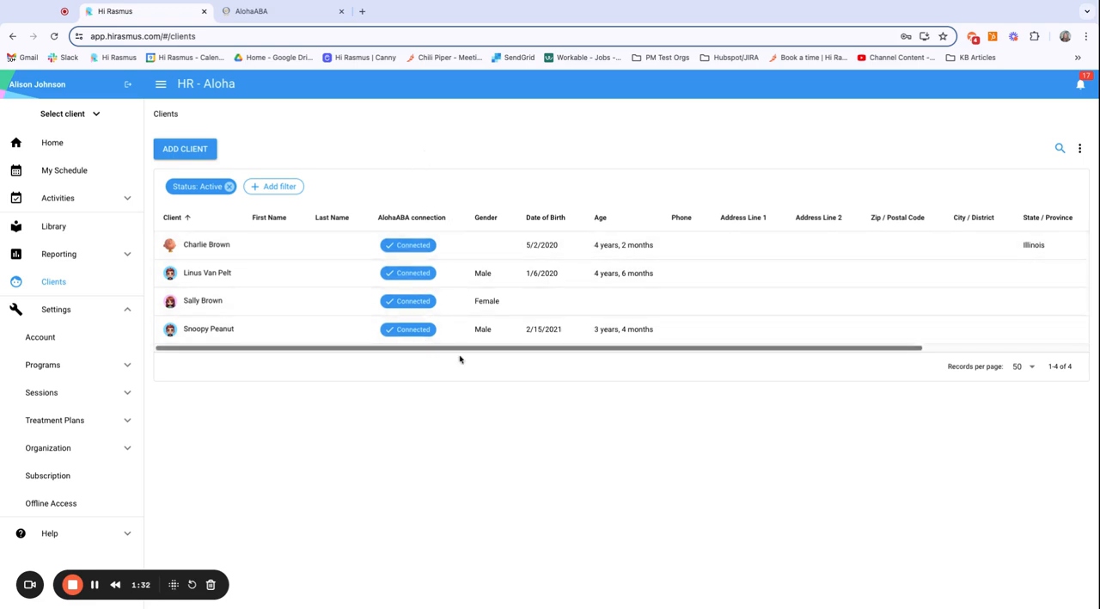
Step: Check whether the AlohaABA connection column is enabled in the clients table, keeping the columns as they are
{"action": "scroll", "coordinate": [847, 298], "scroll_direction": "right", "scroll_amount": 5}
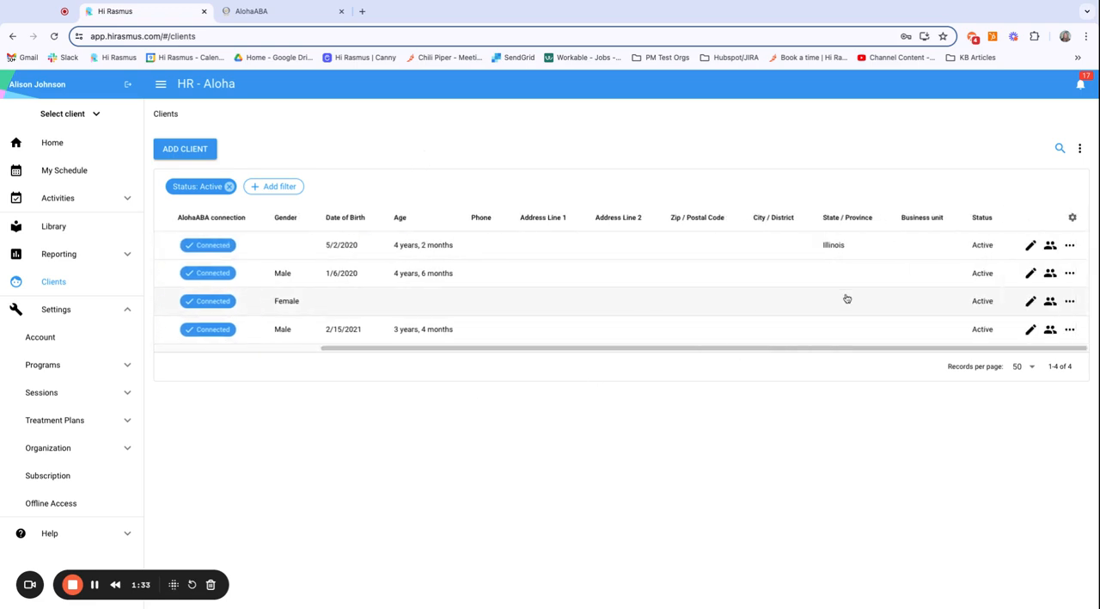
{"action": "left_click", "coordinate": [1072, 218]}
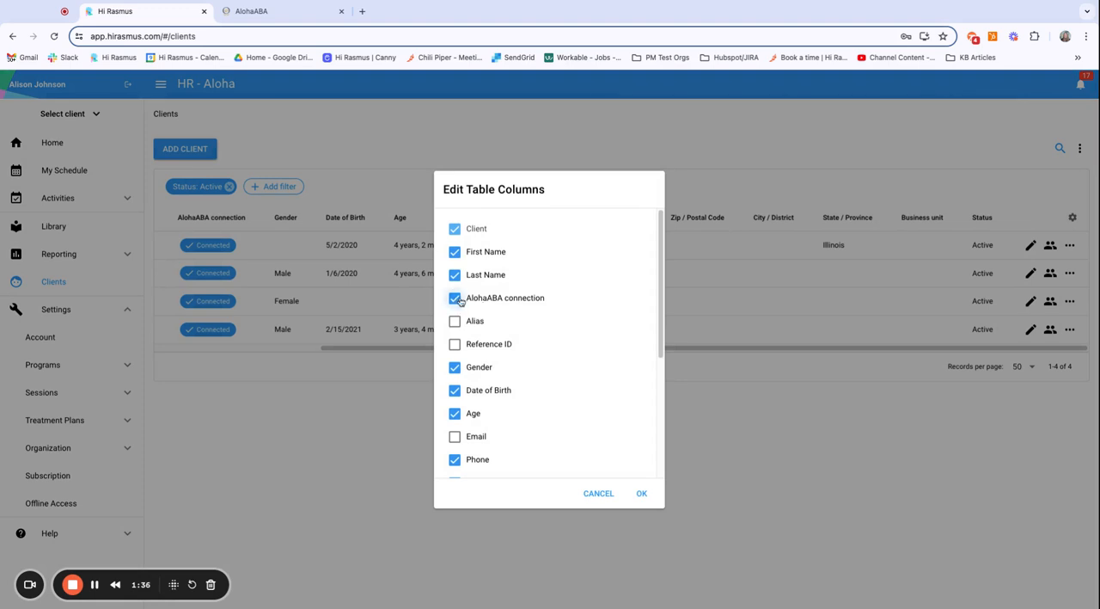
{"action": "left_click", "coordinate": [642, 494]}
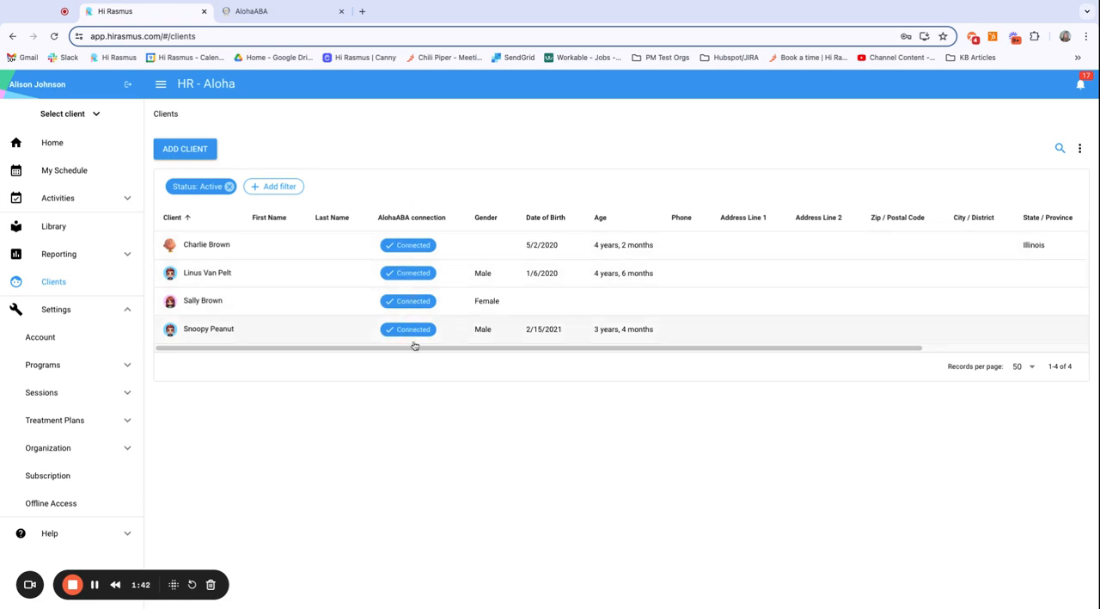
Step: Examine the first client's AlohaABA reference options from the client profile and leave without saving
{"action": "left_click", "coordinate": [338, 252]}
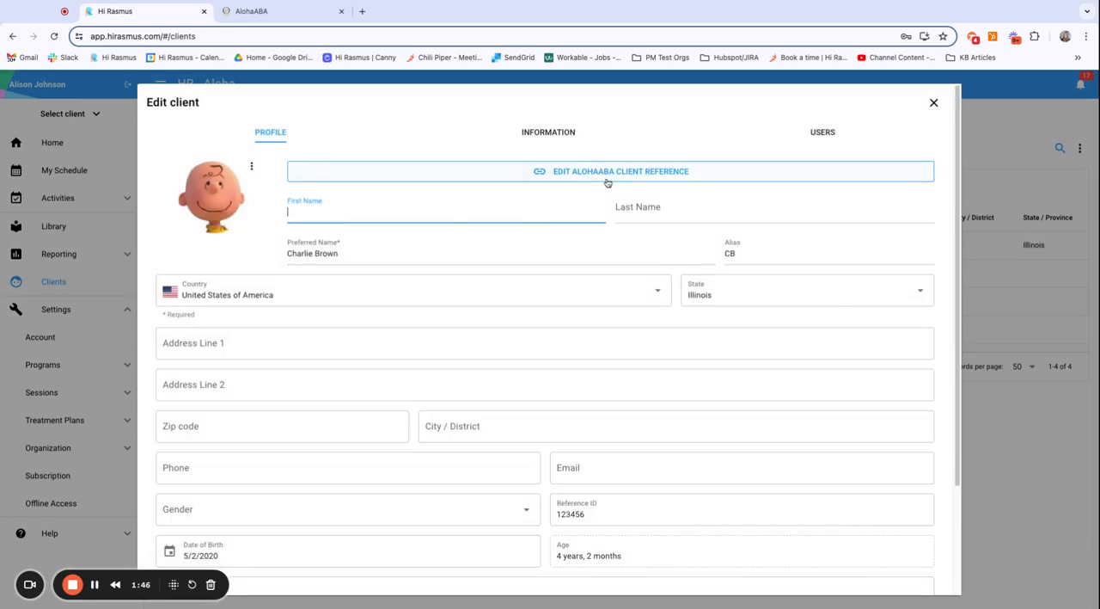
{"action": "left_click", "coordinate": [593, 172]}
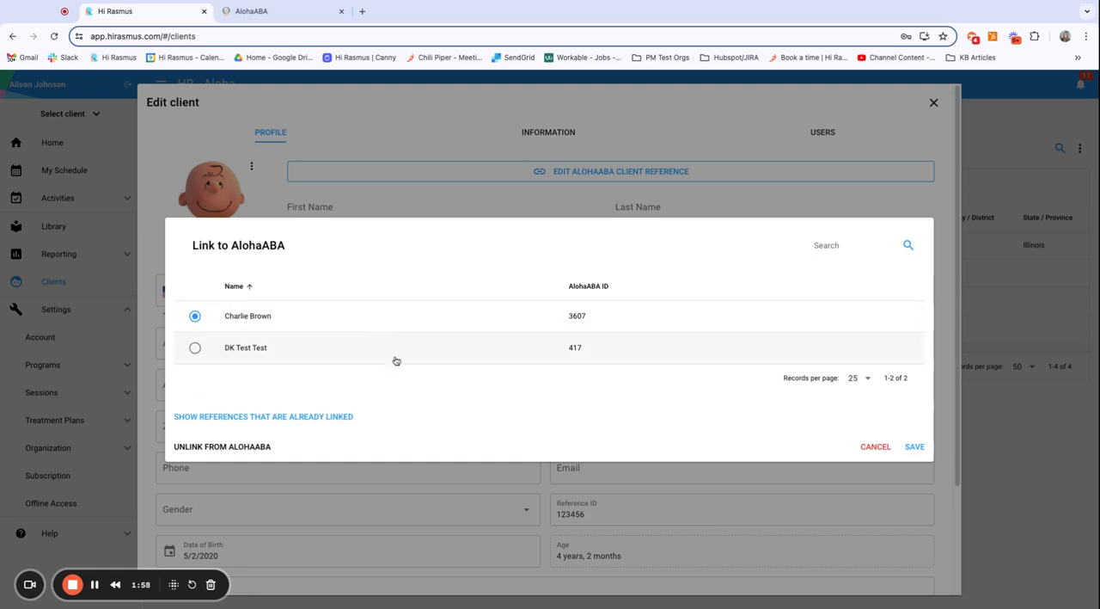
{"action": "left_click", "coordinate": [874, 446]}
{"action": "left_click", "coordinate": [933, 102]}
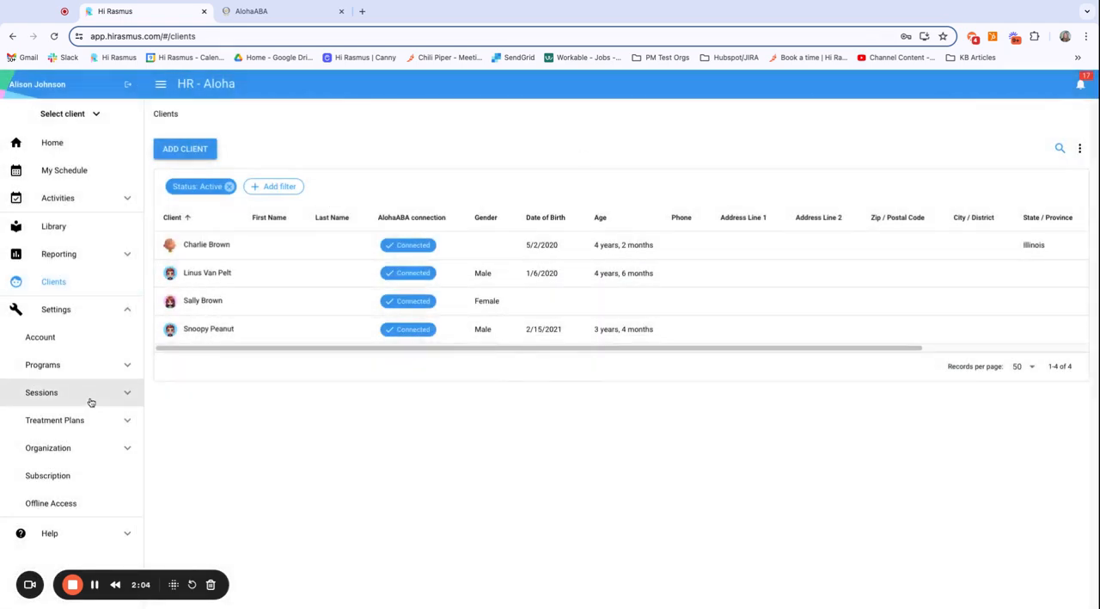
Step: Open the organization's user management list to review each user's AlohaABA connection
{"action": "left_click", "coordinate": [127, 447]}
{"action": "scroll", "coordinate": [86, 387], "scroll_direction": "down", "scroll_amount": 2}
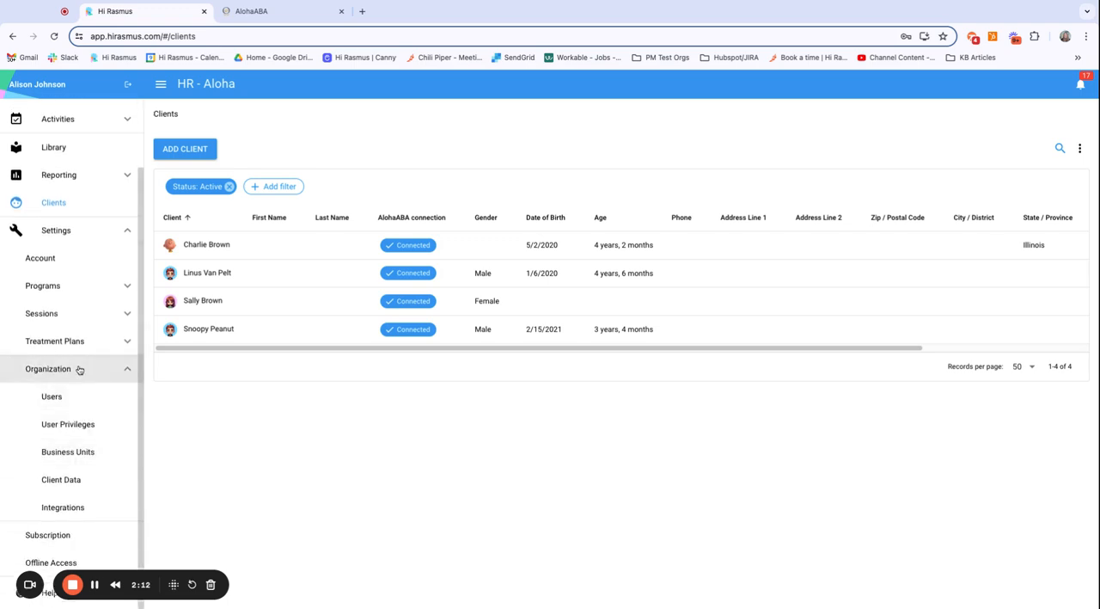
{"action": "left_click", "coordinate": [55, 396]}
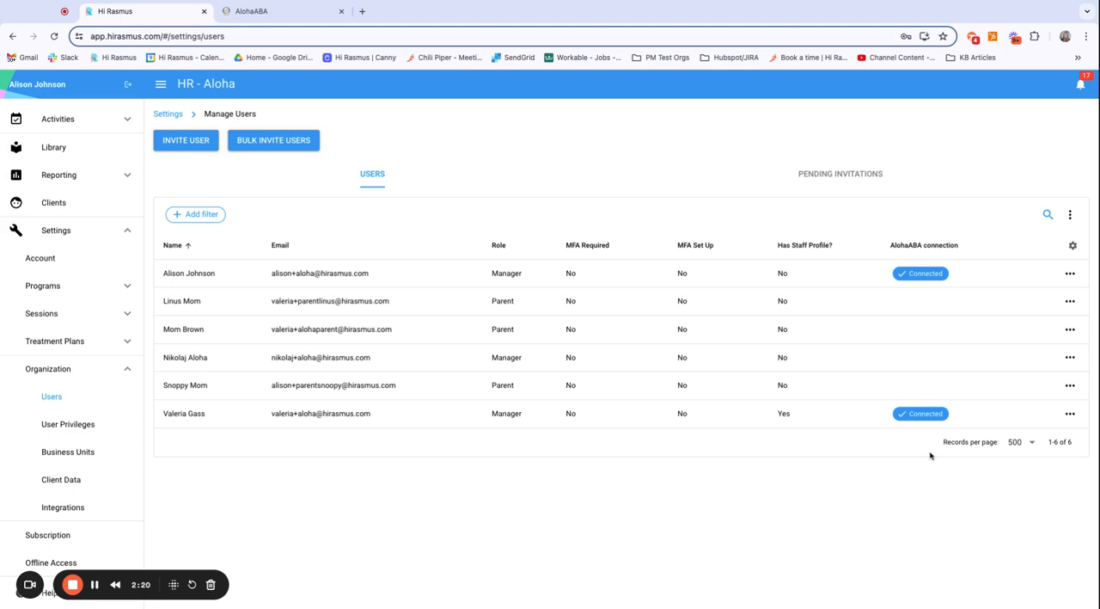
Step: Examine the AlohaABA profiles available for linking to the first parent user and leave without saving
{"action": "left_click", "coordinate": [424, 308]}
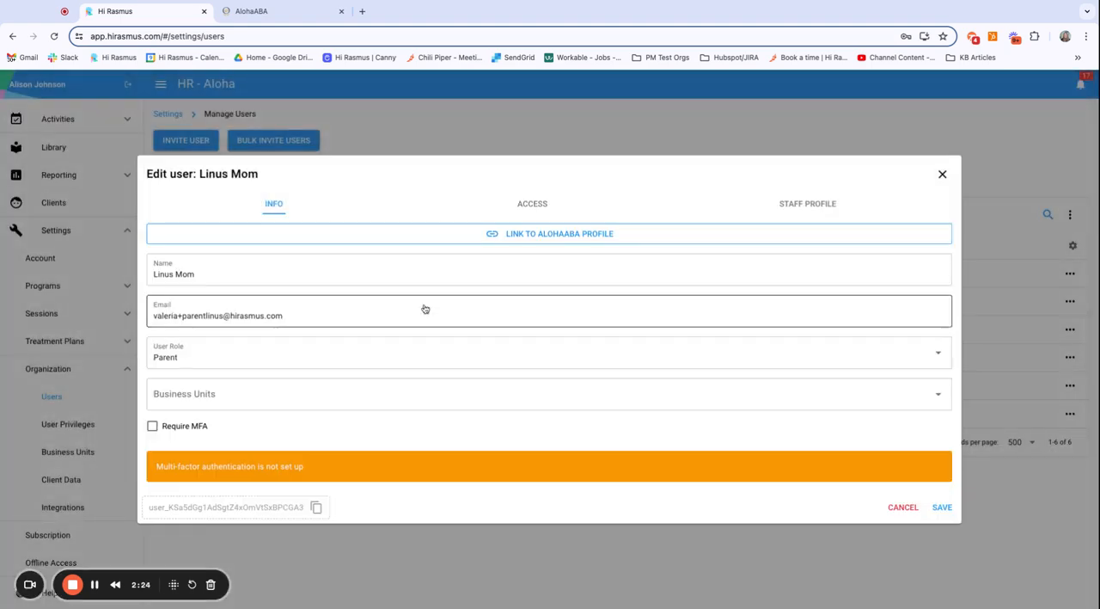
{"action": "left_click", "coordinate": [520, 236]}
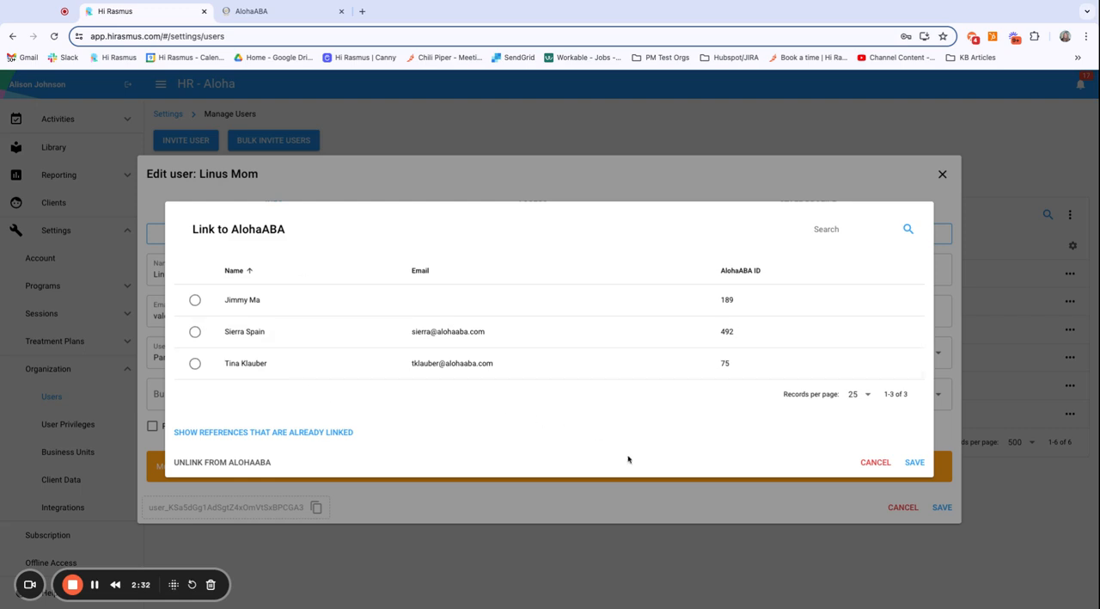
{"action": "left_click", "coordinate": [875, 461]}
{"action": "left_click", "coordinate": [942, 177]}
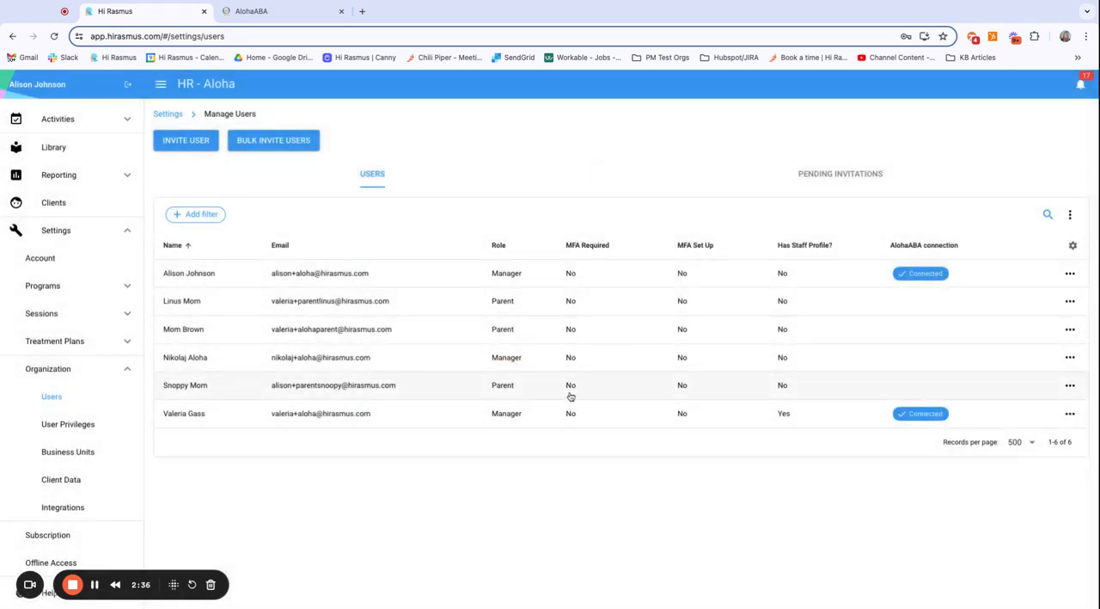
{"action": "scroll", "coordinate": [109, 450], "scroll_direction": "up", "scroll_amount": 2}
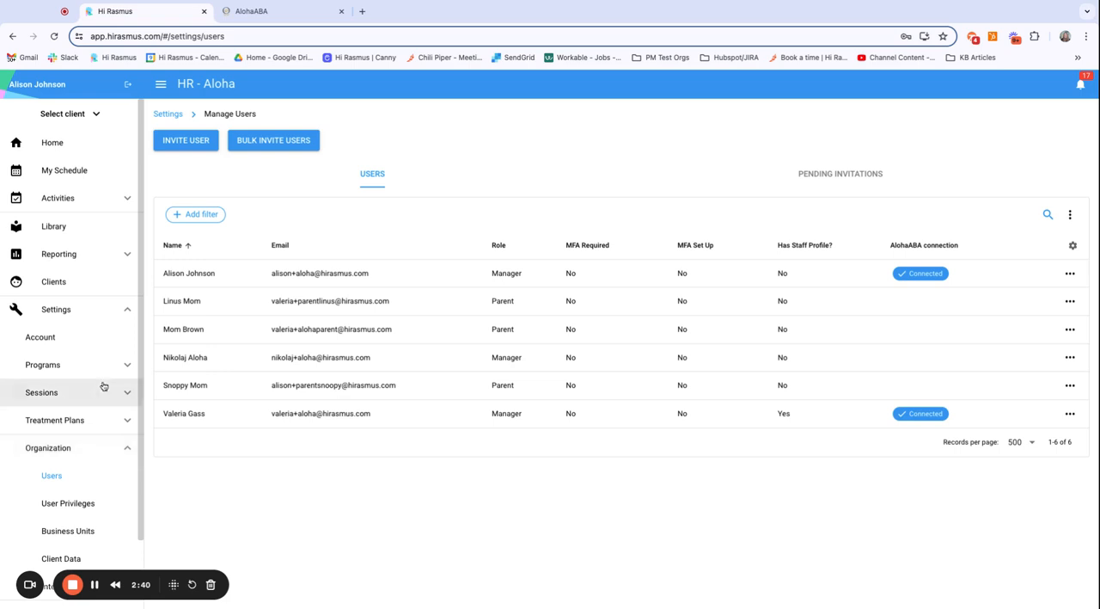
{"action": "left_click", "coordinate": [124, 449]}
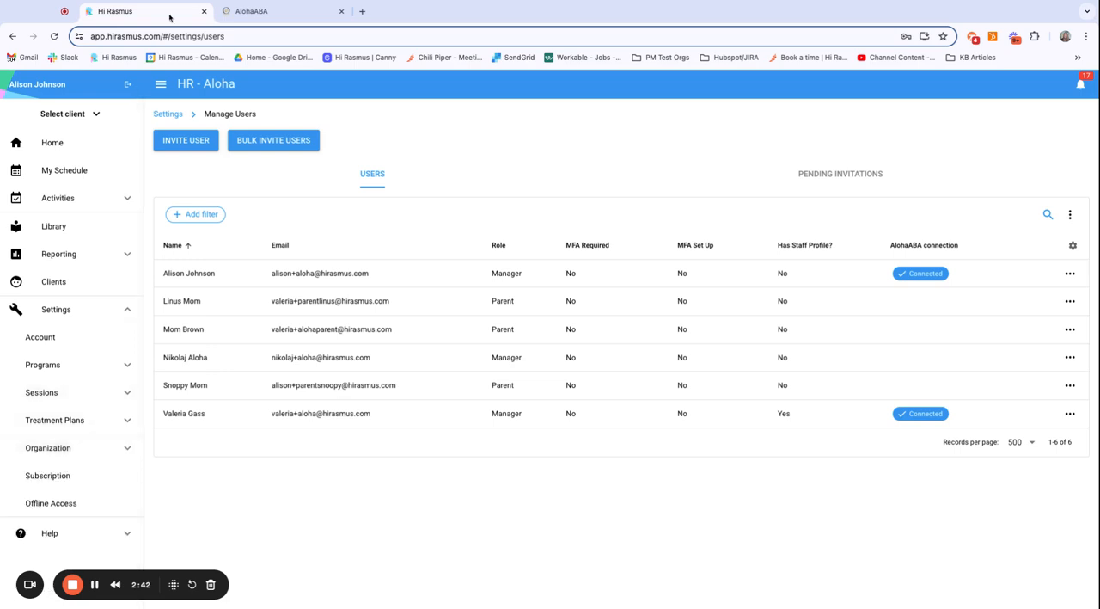
Step: Switch to AlohaABA and save a Direct Service appointment on 7/9/2024 from 05:00 PM to 06:00 PM for the first suggested client
{"action": "left_click", "coordinate": [280, 15]}
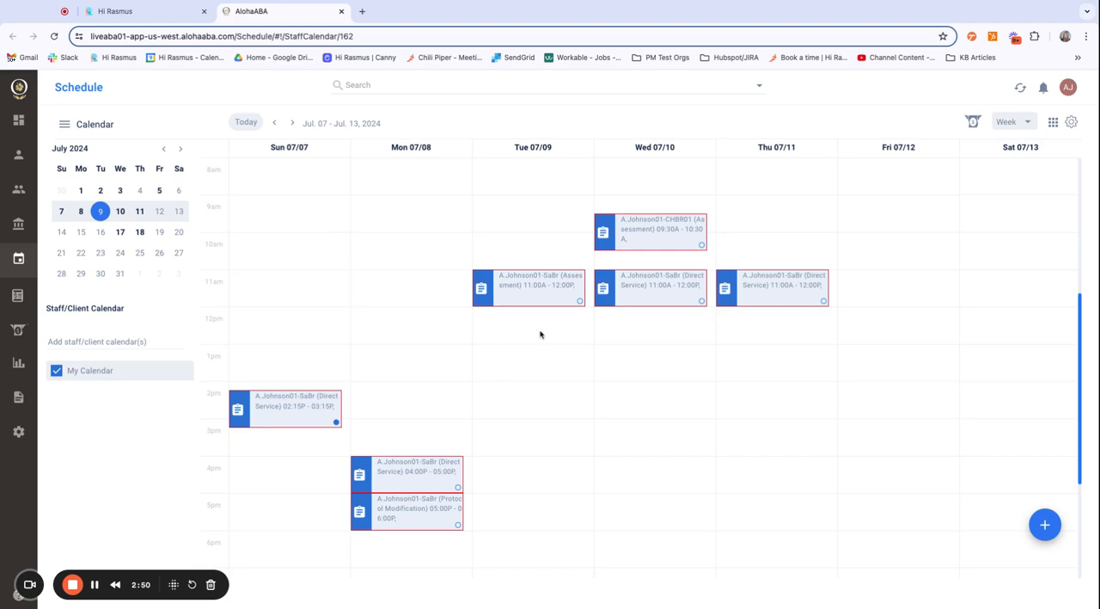
{"action": "left_click", "coordinate": [1046, 525]}
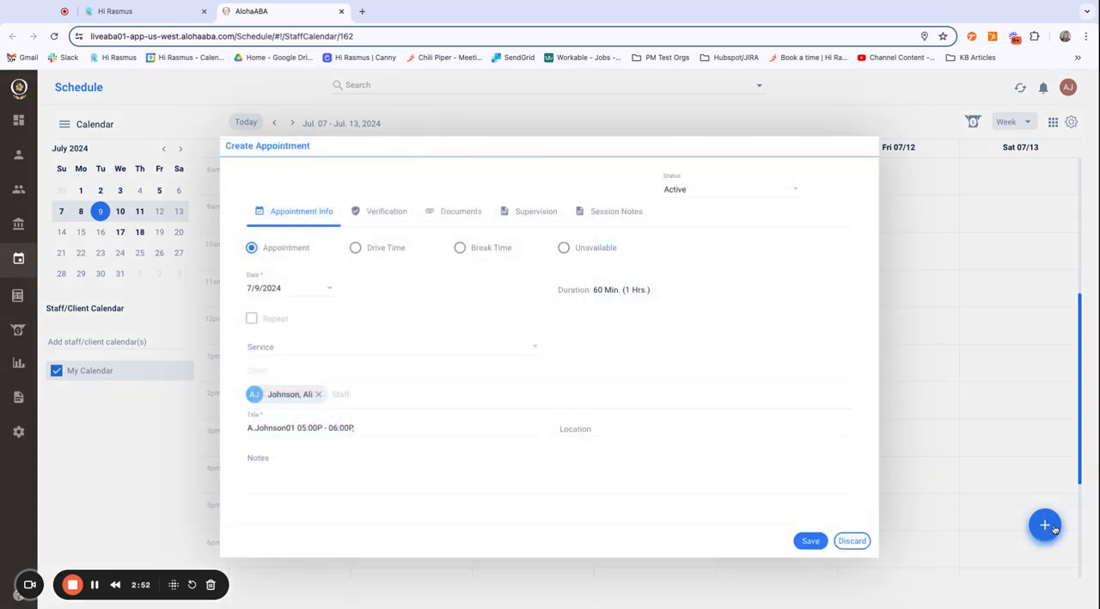
{"action": "left_click", "coordinate": [371, 347]}
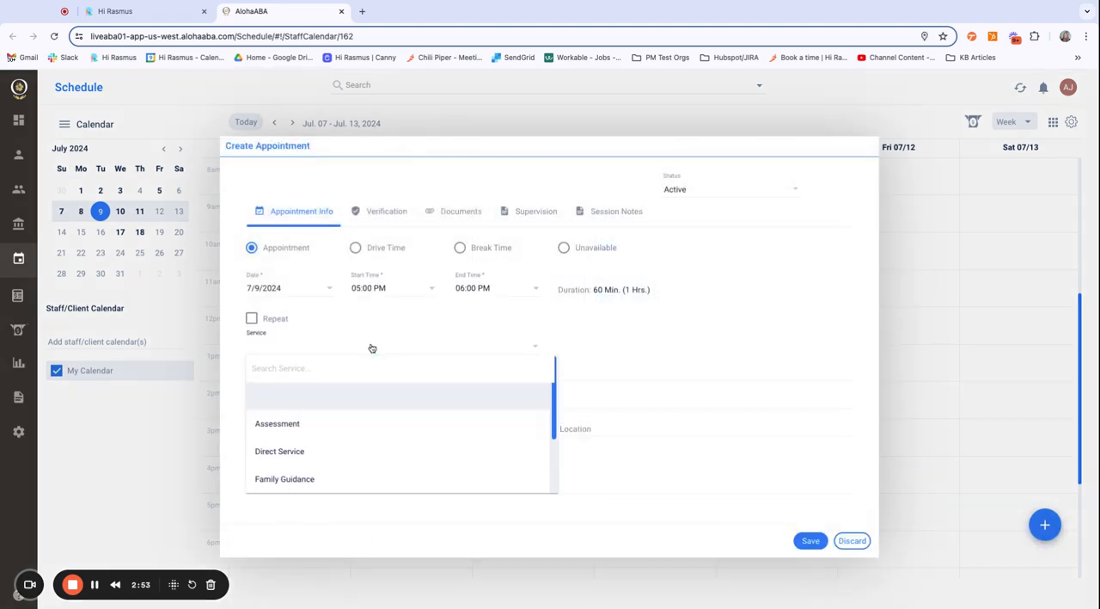
{"action": "left_click", "coordinate": [334, 452]}
{"action": "left_click", "coordinate": [317, 371]}
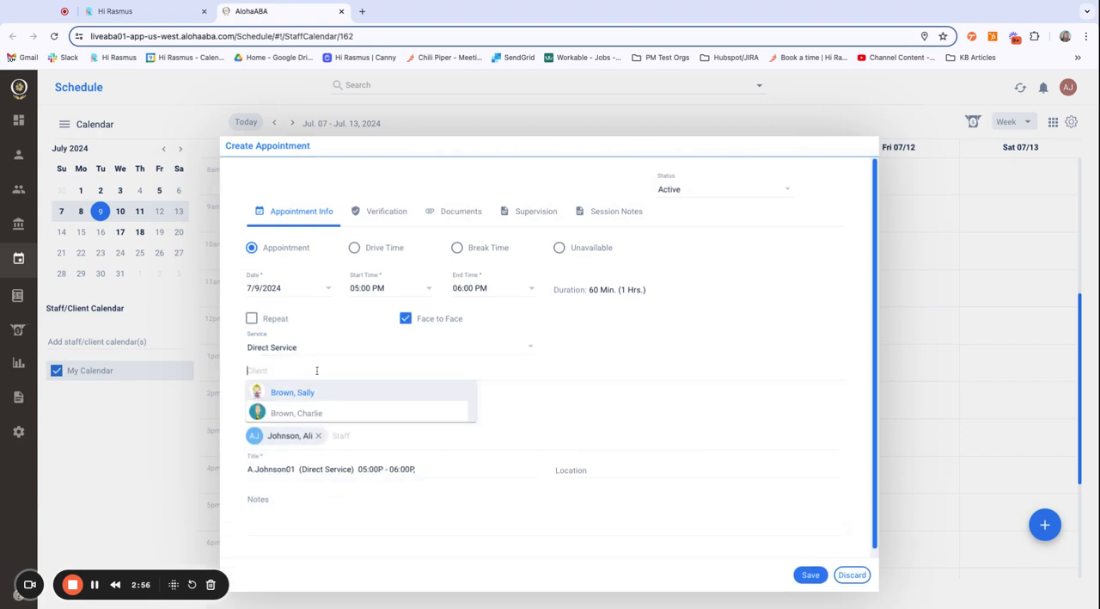
{"action": "left_click", "coordinate": [303, 393]}
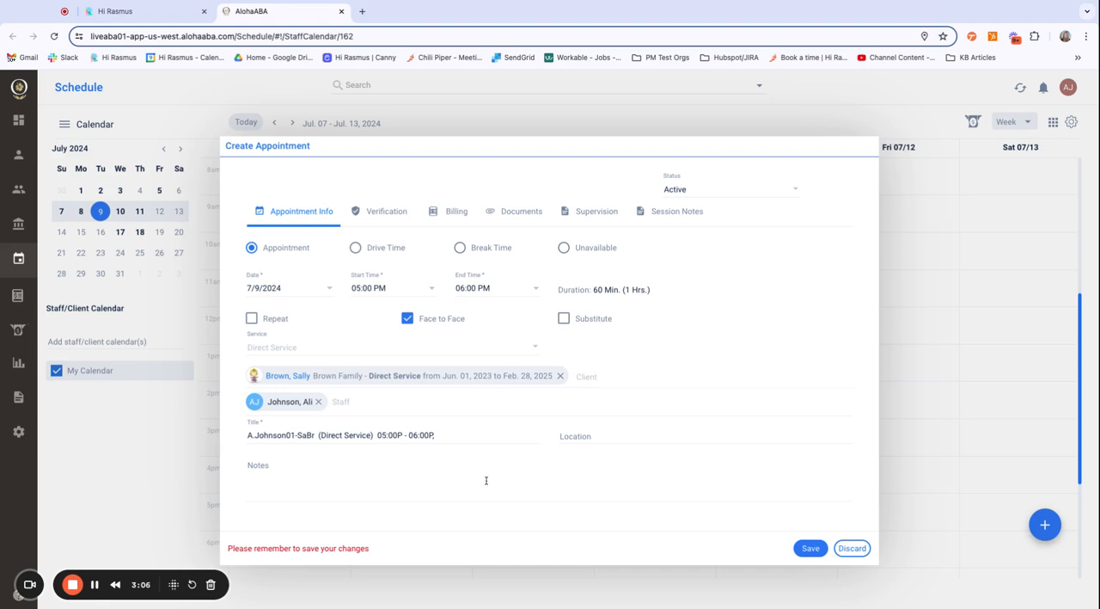
{"action": "left_click", "coordinate": [805, 552]}
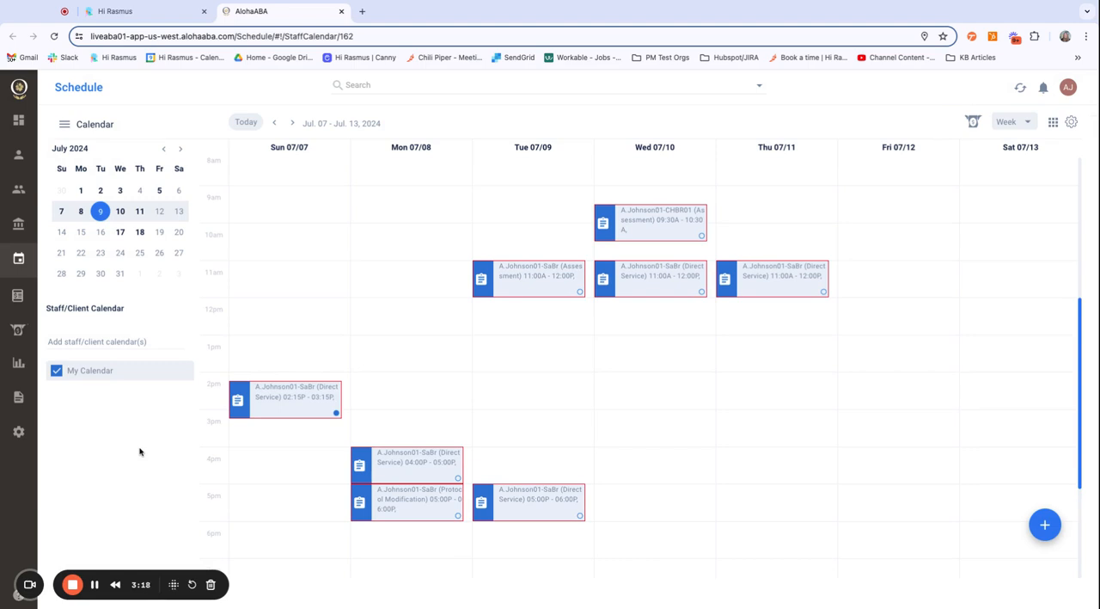
Step: Open the Hi Rasmus settings among AlohaABA's clinical integrations
{"action": "left_click", "coordinate": [24, 437]}
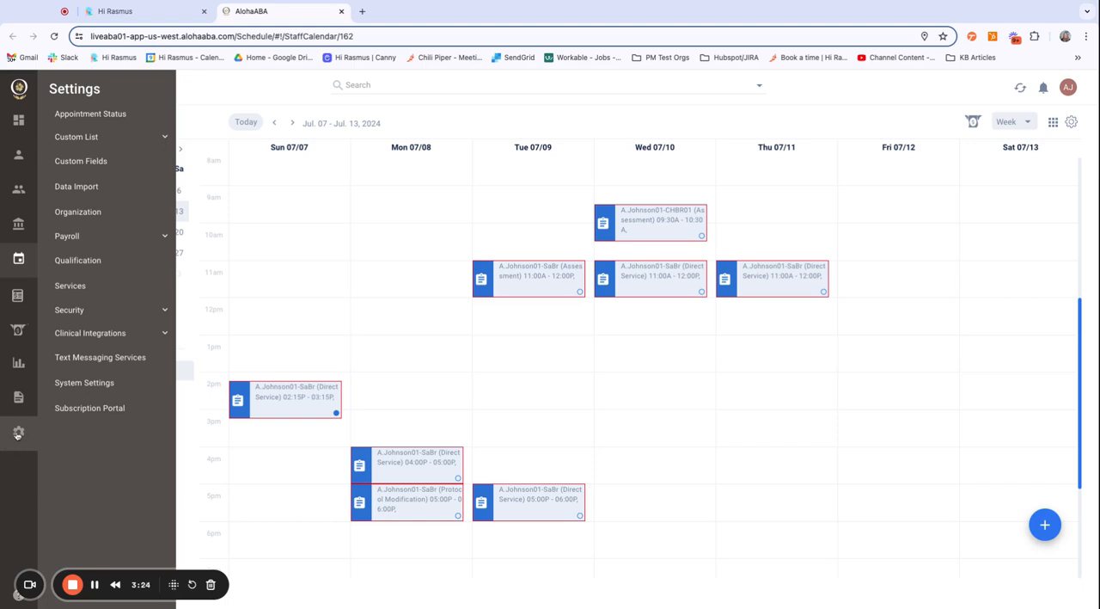
{"action": "left_click", "coordinate": [99, 333]}
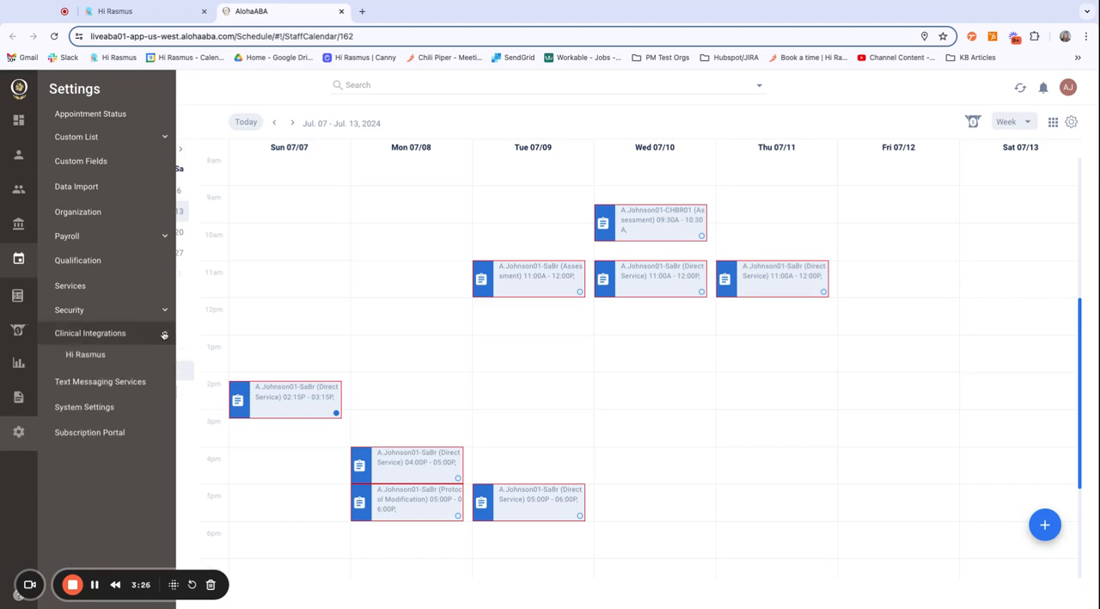
{"action": "left_click", "coordinate": [86, 354]}
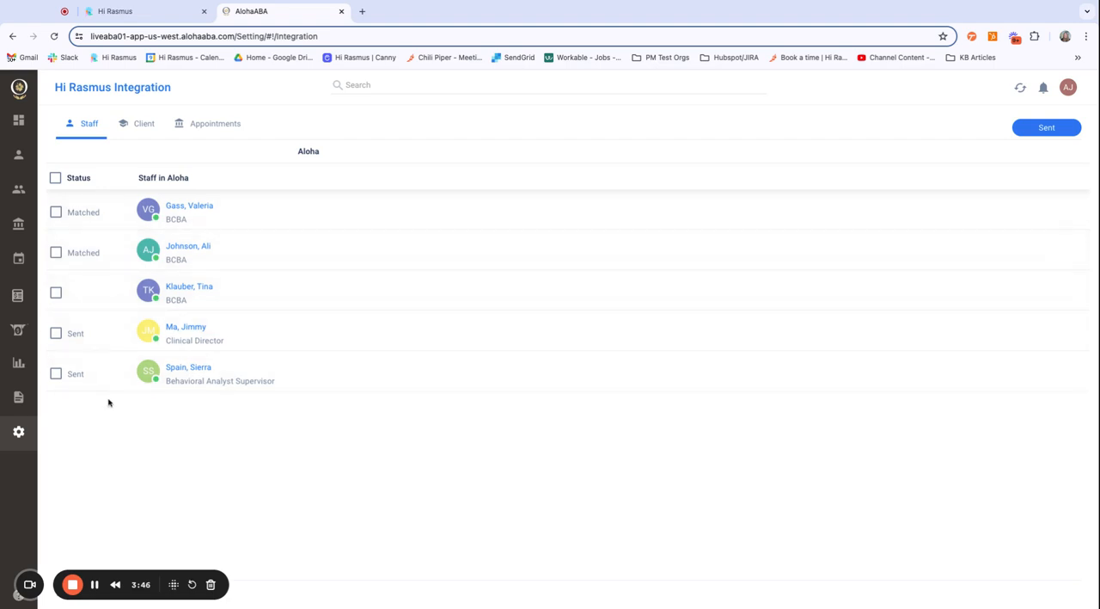
Step: Try selecting all staff for sending to Hi Rasmus, and view the integration's client list
{"action": "left_click", "coordinate": [55, 177]}
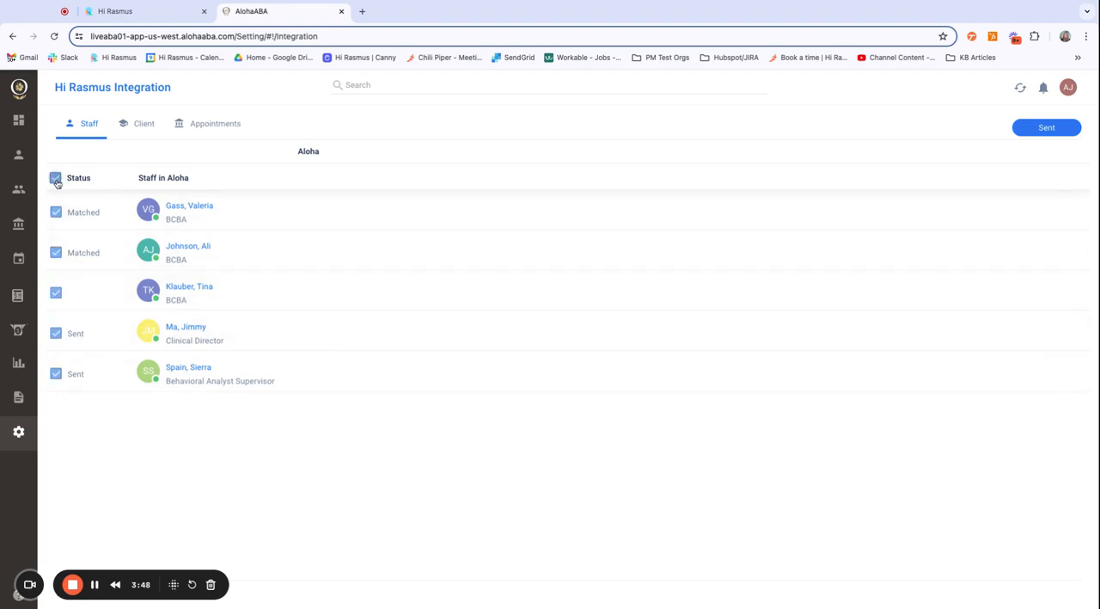
{"action": "left_click", "coordinate": [1054, 129]}
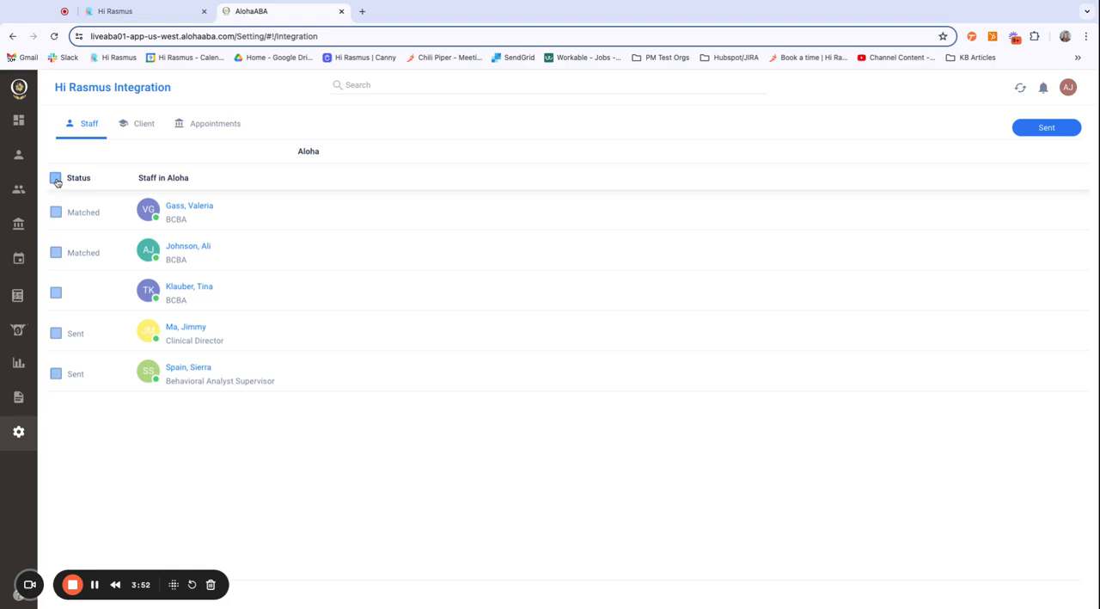
{"action": "left_click", "coordinate": [142, 123]}
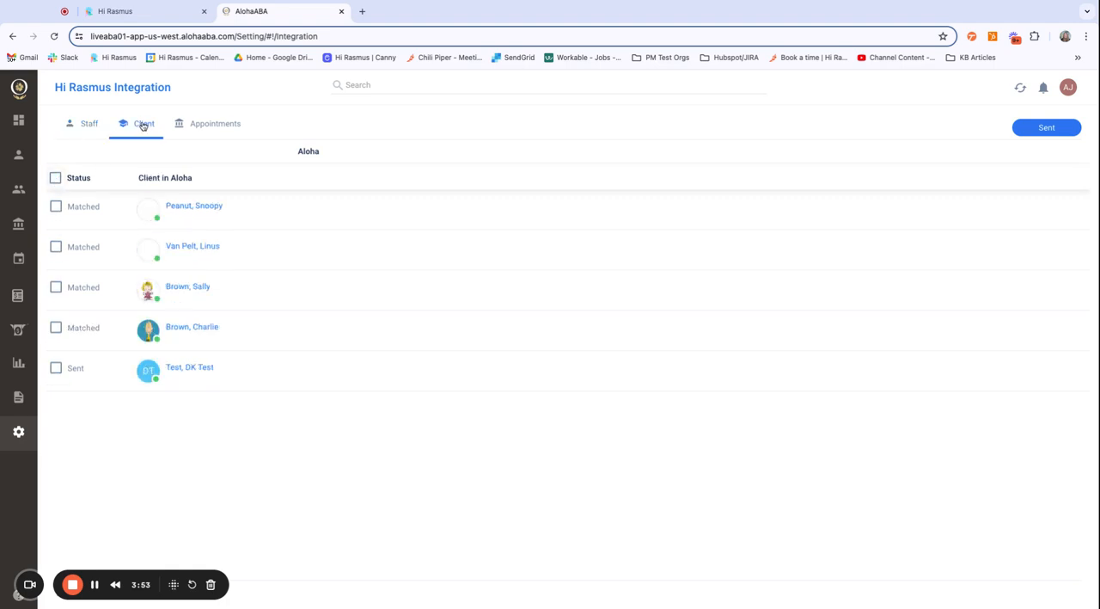
Step: Search the integration's appointments from 07/09/2024 to 07/31/2024, try selecting all of them for sending, and clear the selection
{"action": "left_click", "coordinate": [235, 128]}
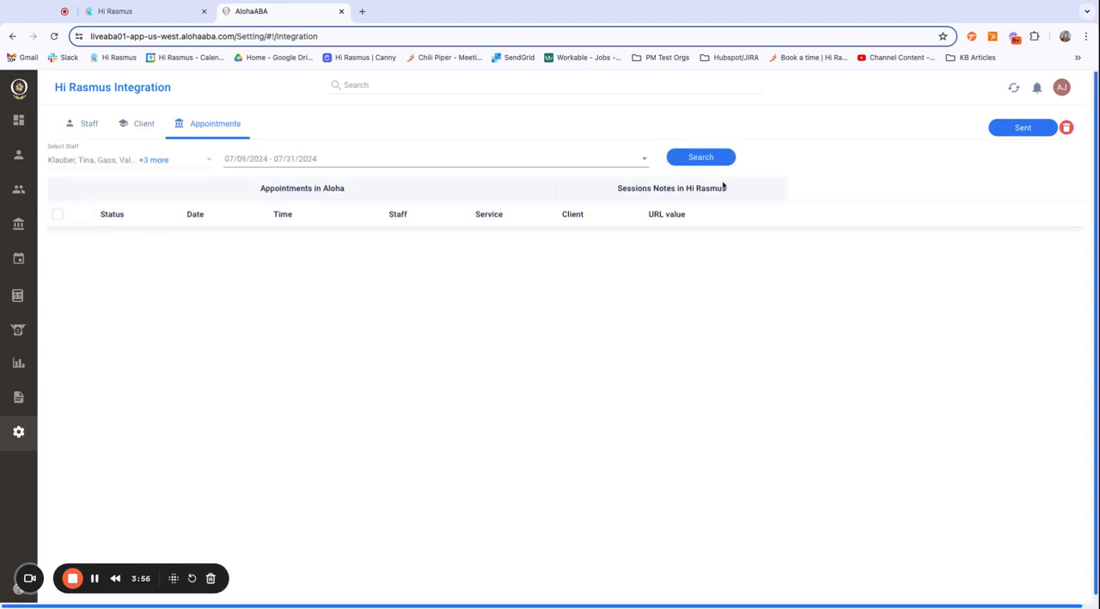
{"action": "left_click", "coordinate": [701, 158]}
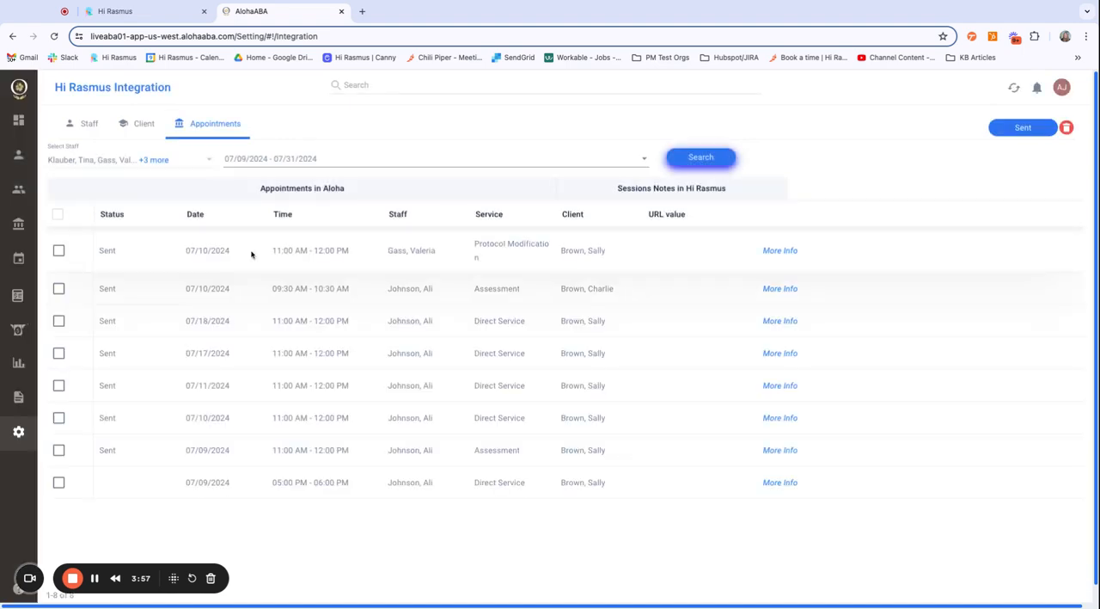
{"action": "left_click", "coordinate": [57, 214]}
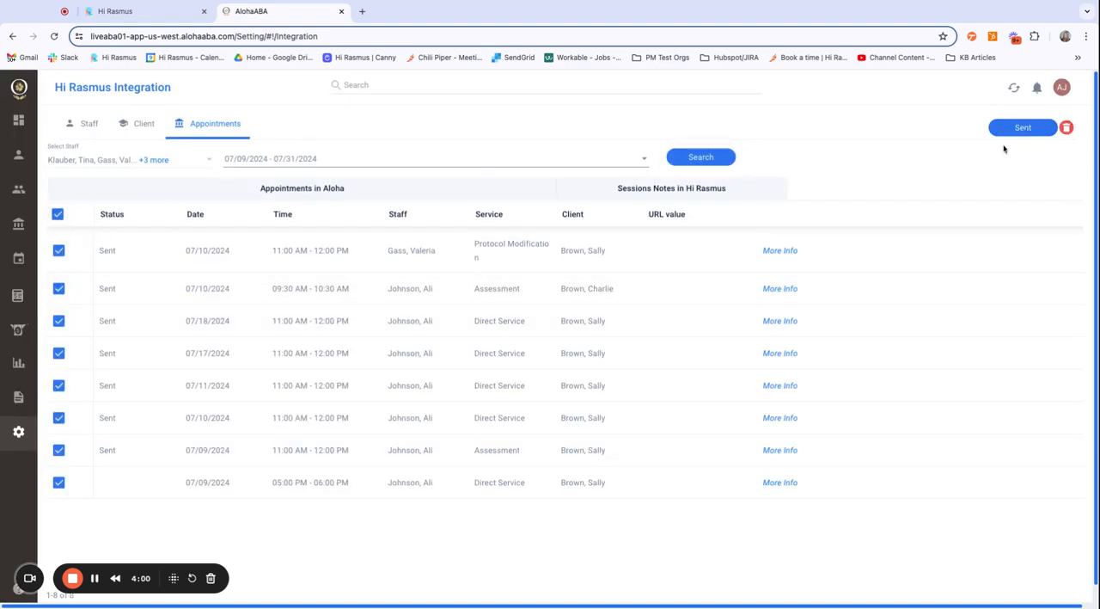
{"action": "left_click", "coordinate": [58, 214]}
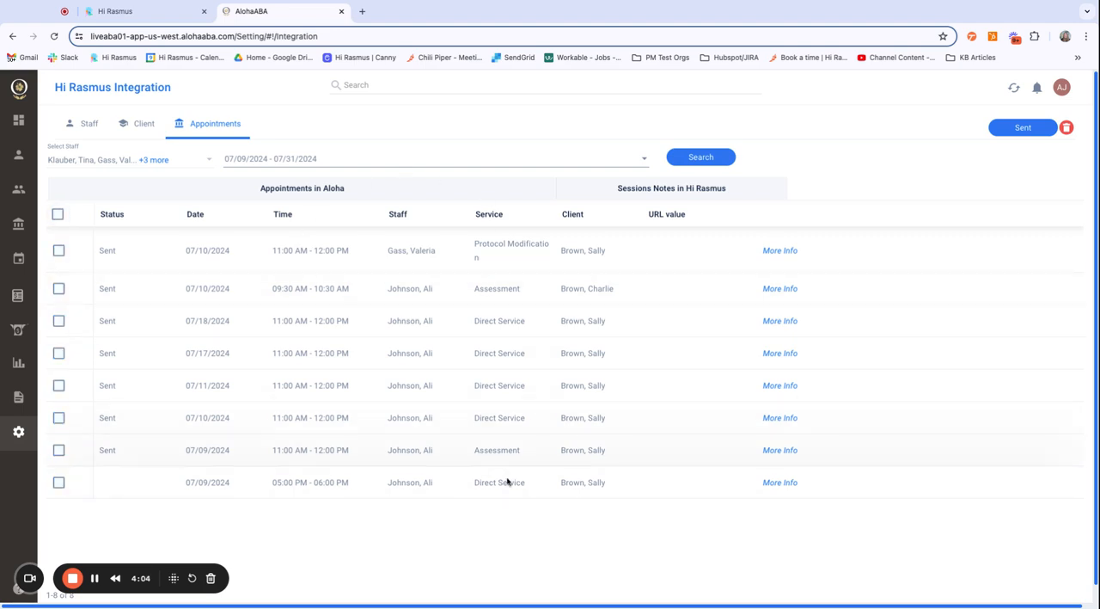
Step: Switch to Hi Rasmus, view the upcoming appointments on the home page, and open My Schedule
{"action": "left_click", "coordinate": [160, 16]}
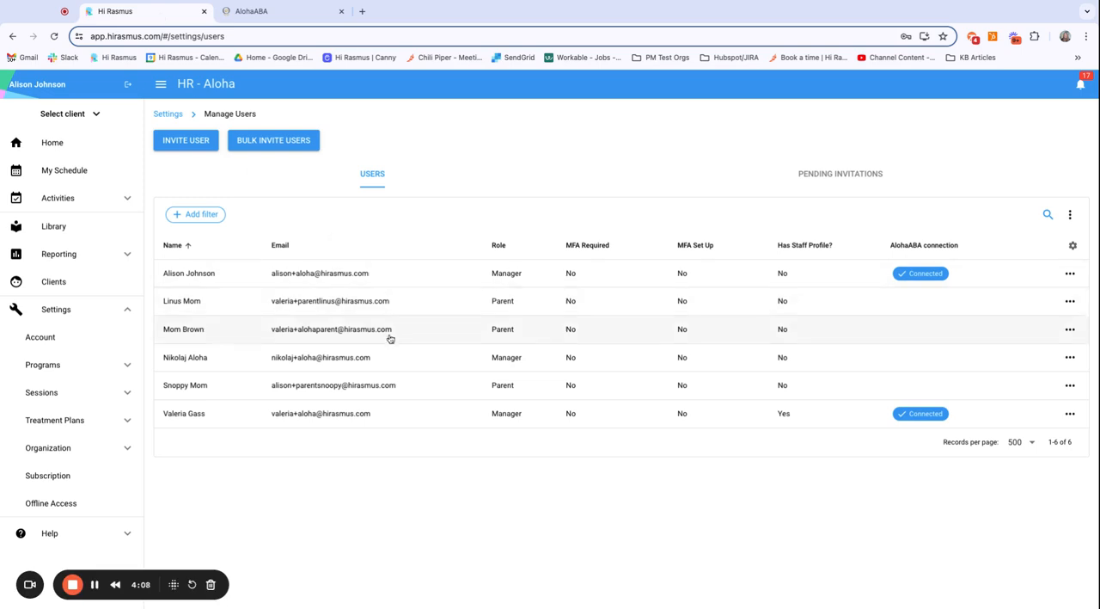
{"action": "left_click", "coordinate": [40, 86]}
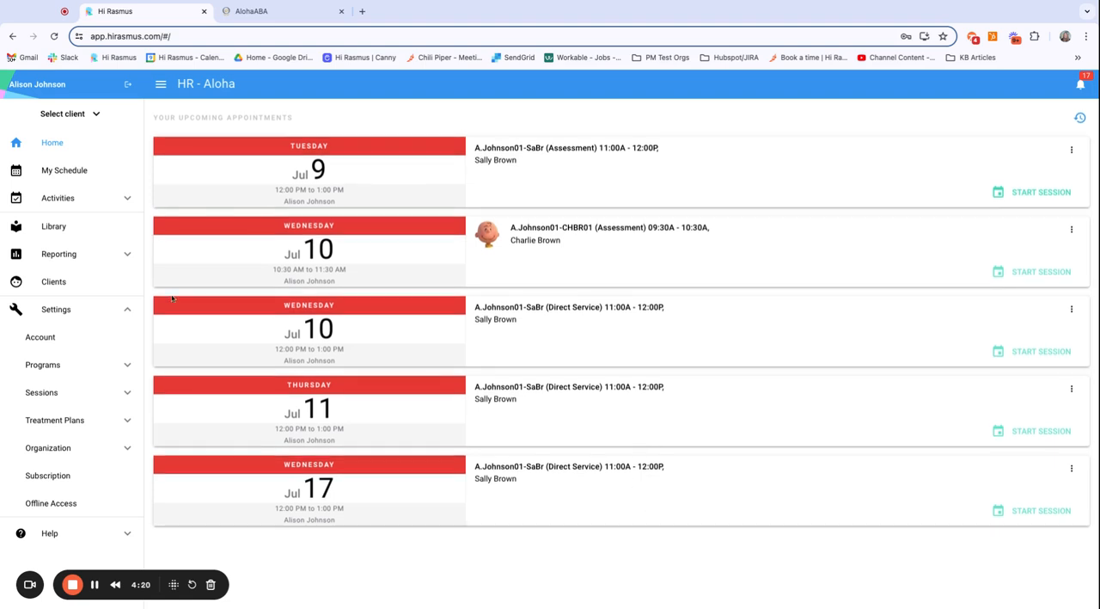
{"action": "left_click", "coordinate": [59, 173]}
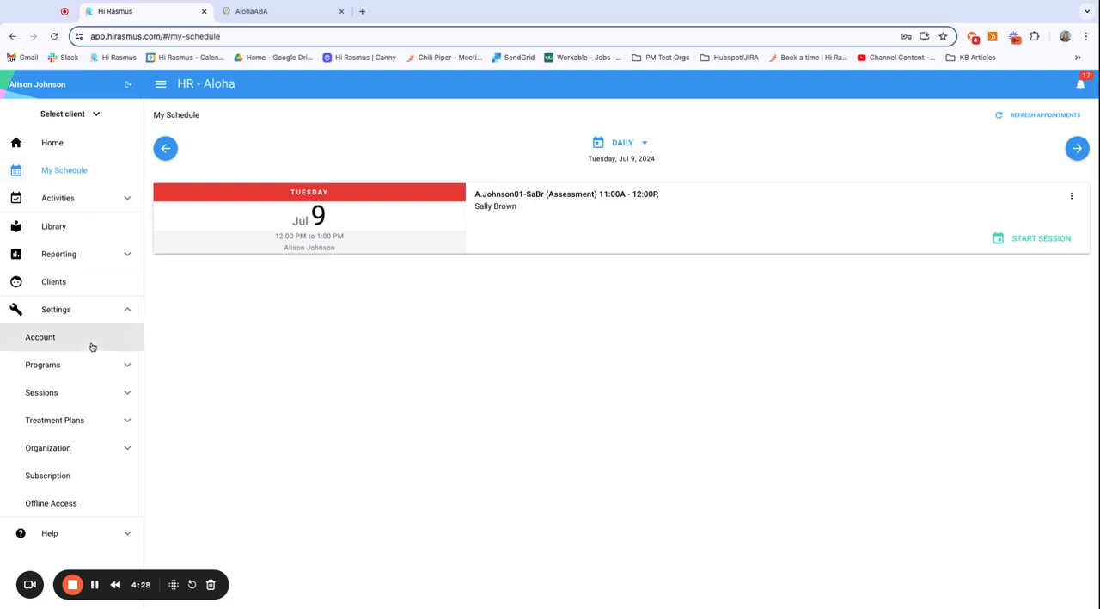
Step: Open the organization's user privileges and check the page access for the Behavior Technician role
{"action": "left_click", "coordinate": [119, 450]}
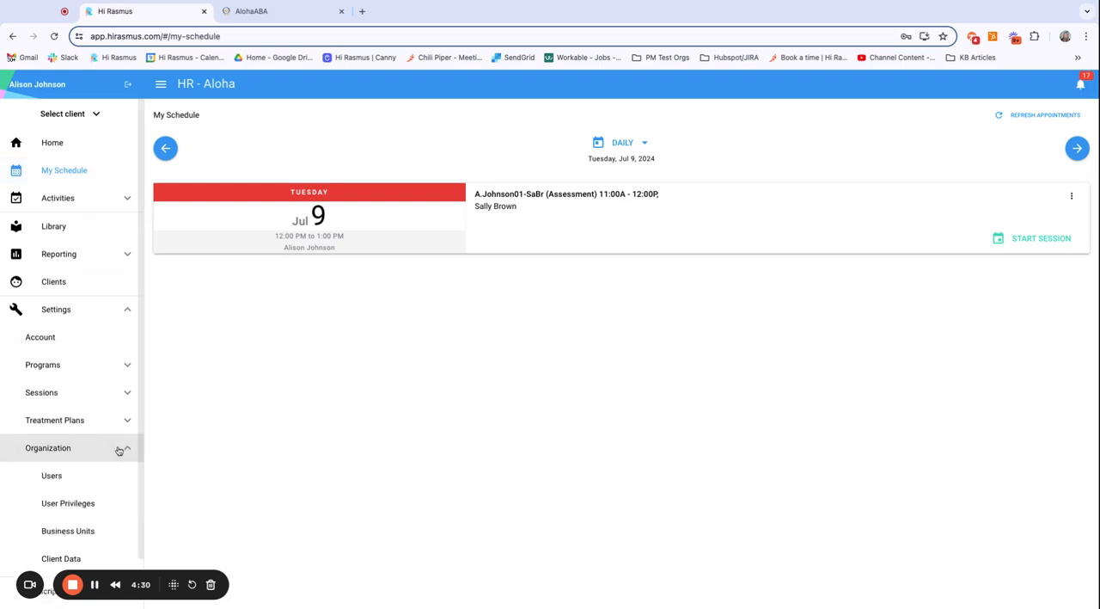
{"action": "scroll", "coordinate": [115, 451], "scroll_direction": "down", "scroll_amount": 2}
{"action": "left_click", "coordinate": [86, 432]}
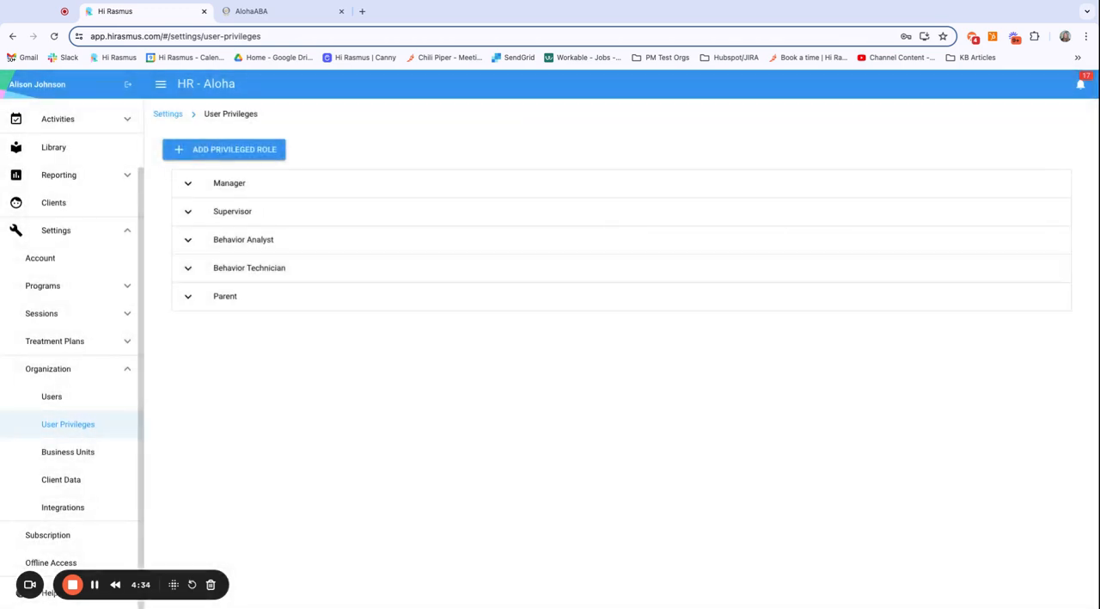
{"action": "left_click", "coordinate": [187, 271]}
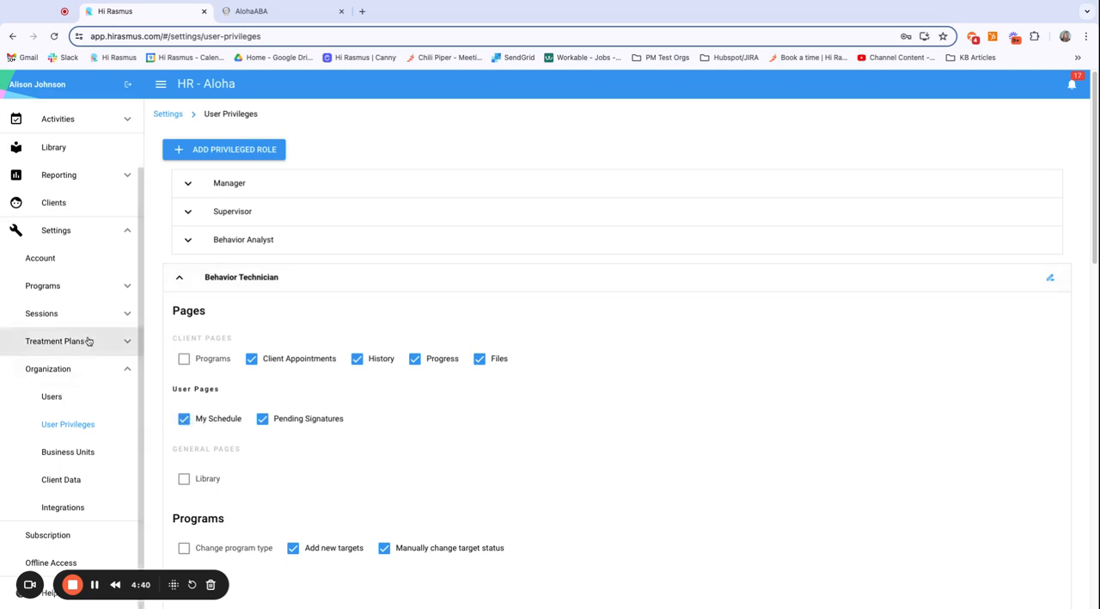
Step: Return to My Schedule and show it in the weekly and monthly views
{"action": "scroll", "coordinate": [86, 339], "scroll_direction": "up", "scroll_amount": 3}
{"action": "left_click", "coordinate": [79, 172]}
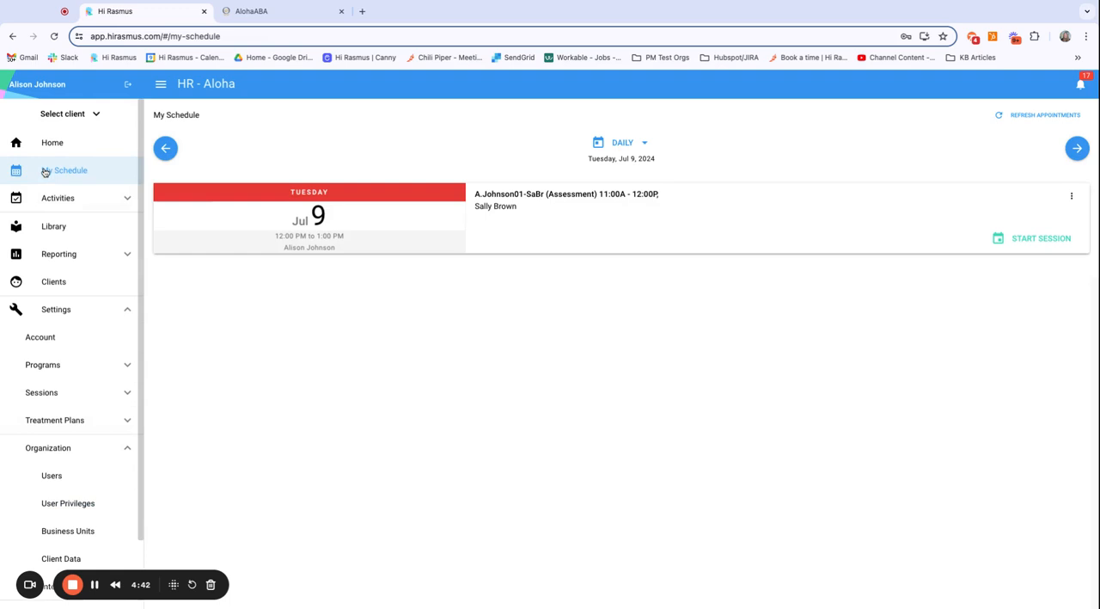
{"action": "left_click", "coordinate": [643, 145]}
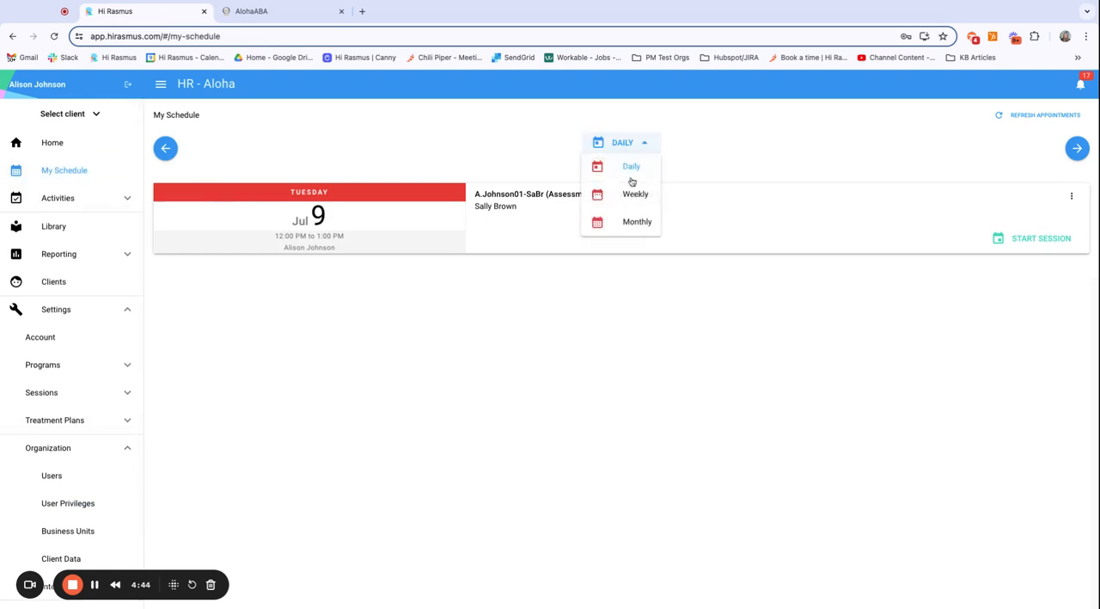
{"action": "left_click", "coordinate": [633, 195]}
{"action": "left_click", "coordinate": [634, 142]}
{"action": "left_click", "coordinate": [630, 222]}
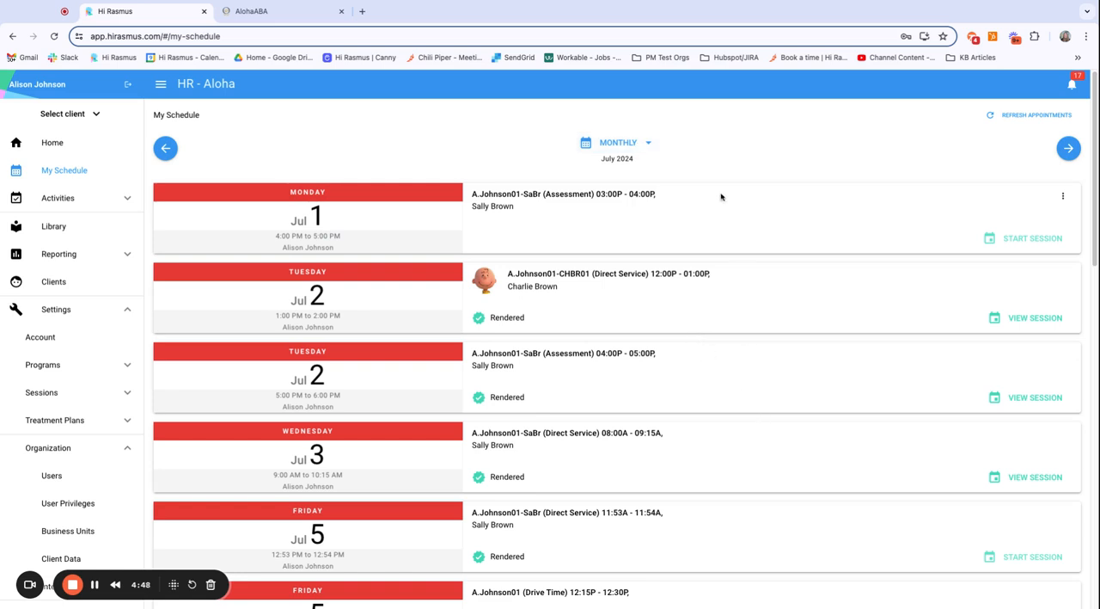
Step: Examine the July 2024 appointments and their session statuses in My Schedule, and switch back to the weekly view
{"action": "scroll", "coordinate": [881, 429], "scroll_direction": "down", "scroll_amount": 2}
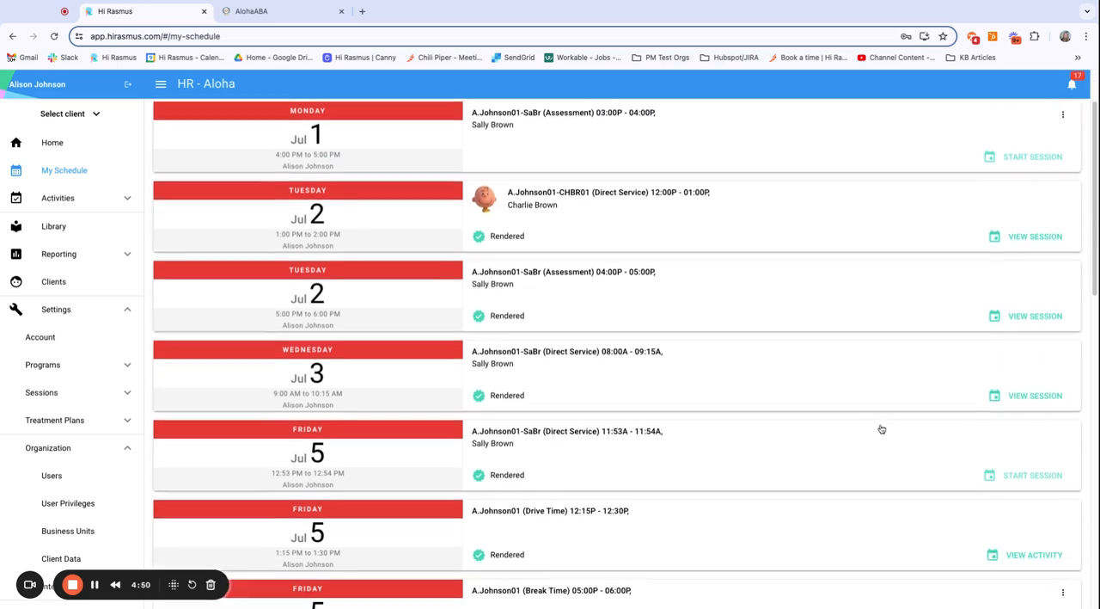
{"action": "scroll", "coordinate": [691, 531], "scroll_direction": "down", "scroll_amount": 4}
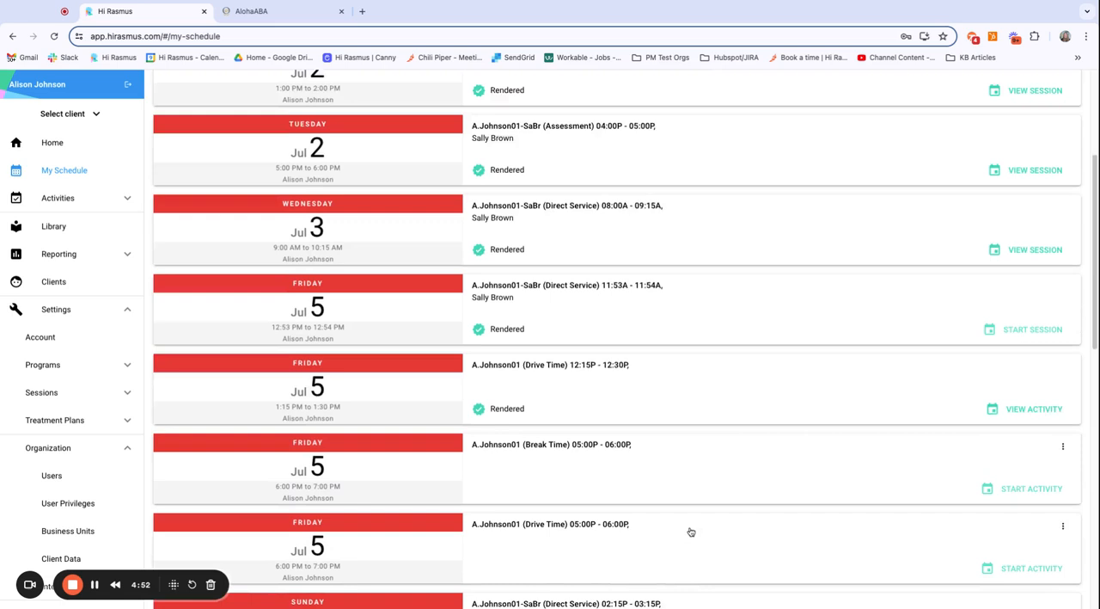
{"action": "scroll", "coordinate": [690, 532], "scroll_direction": "down", "scroll_amount": 2}
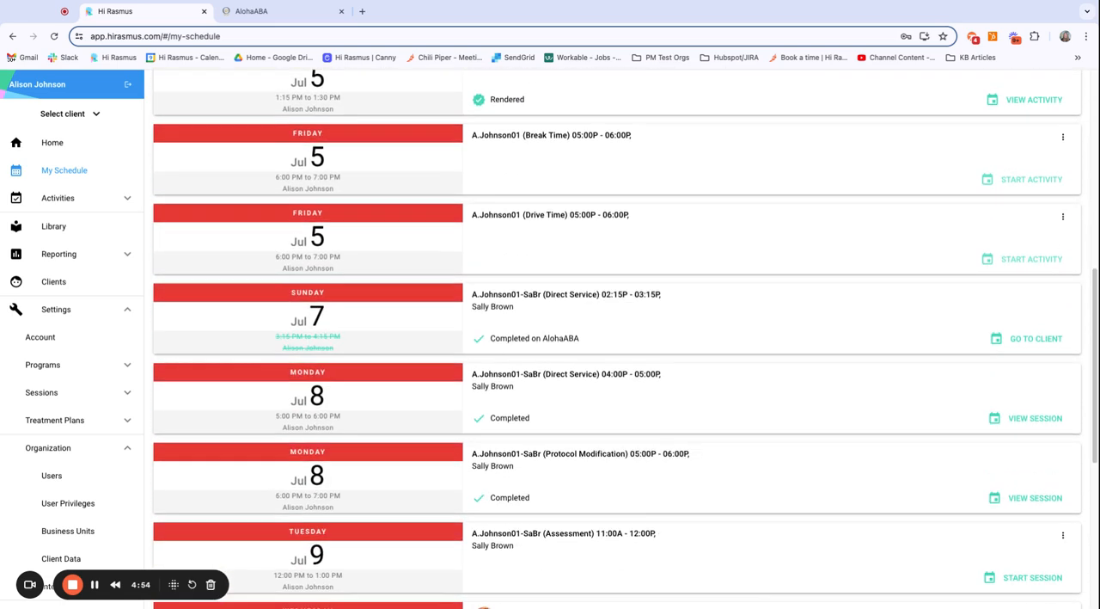
{"action": "scroll", "coordinate": [621, 339], "scroll_direction": "up", "scroll_amount": 2}
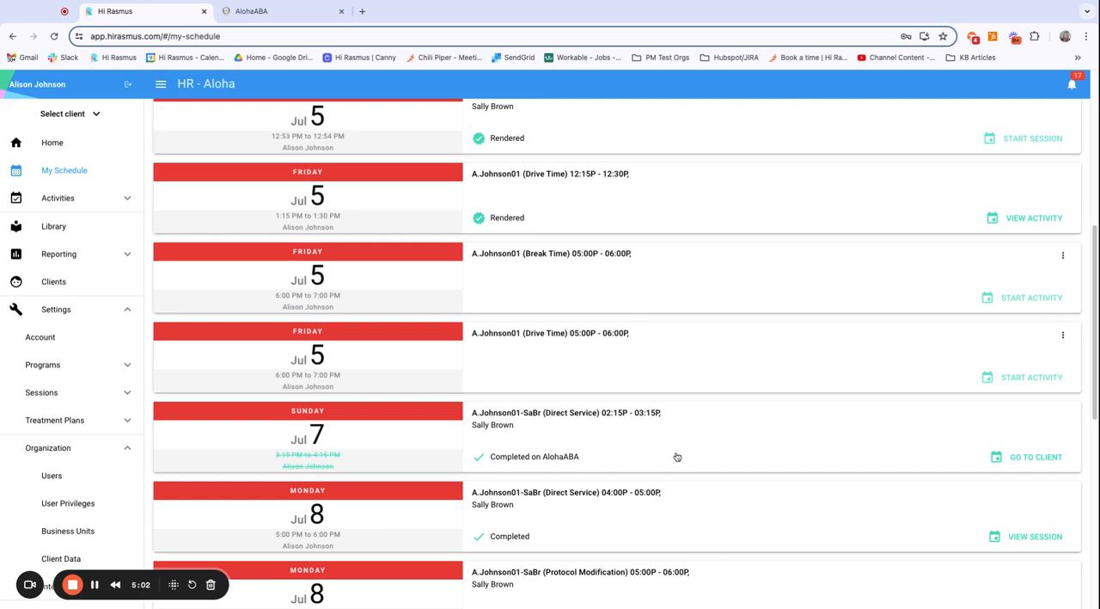
{"action": "scroll", "coordinate": [749, 436], "scroll_direction": "down", "scroll_amount": 5}
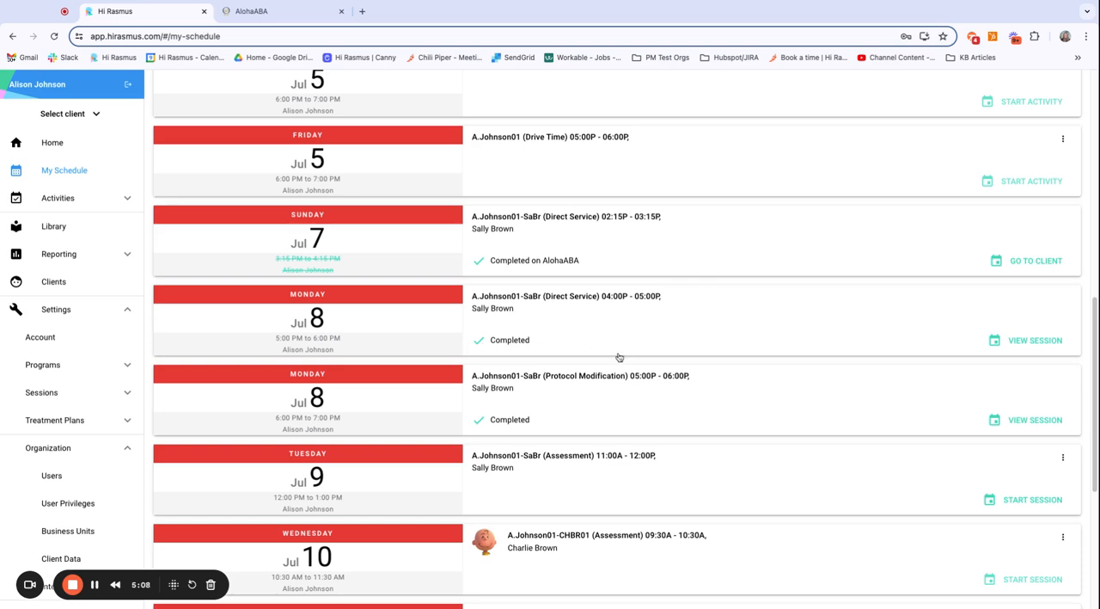
{"action": "scroll", "coordinate": [736, 409], "scroll_direction": "down", "scroll_amount": 7}
{"action": "scroll", "coordinate": [737, 409], "scroll_direction": "down", "scroll_amount": 1}
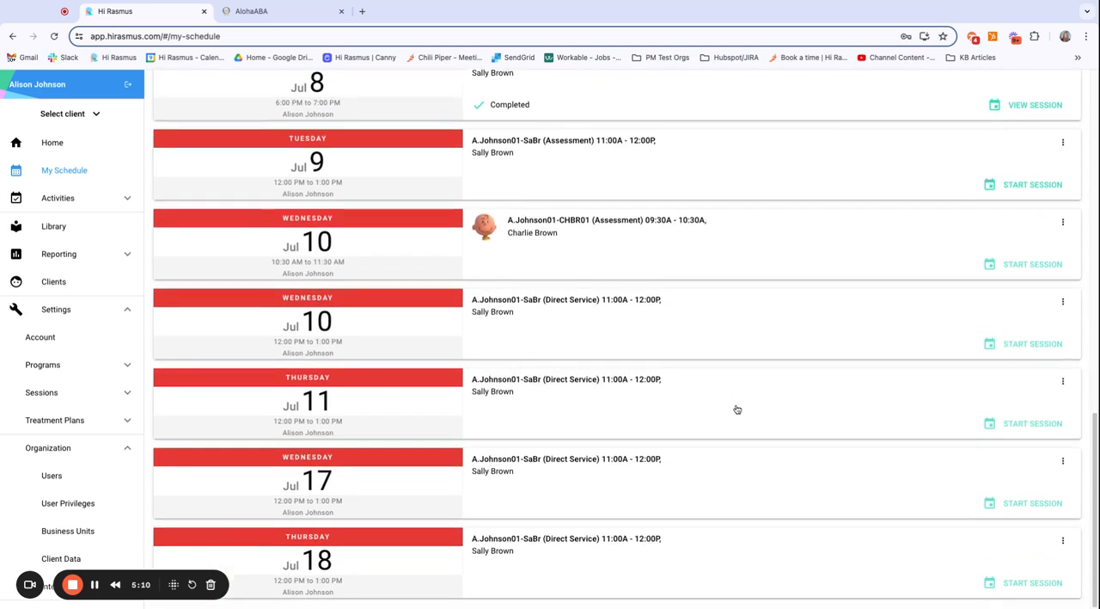
{"action": "scroll", "coordinate": [737, 409], "scroll_direction": "up", "scroll_amount": 1}
{"action": "scroll", "coordinate": [736, 410], "scroll_direction": "up", "scroll_amount": 8}
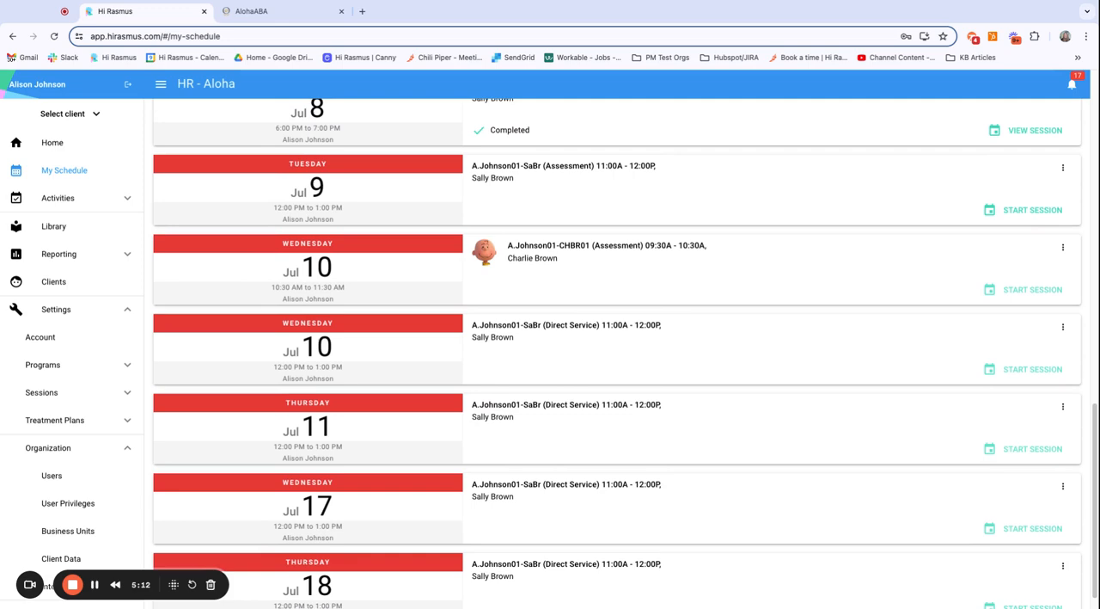
{"action": "scroll", "coordinate": [737, 409], "scroll_direction": "up", "scroll_amount": 8}
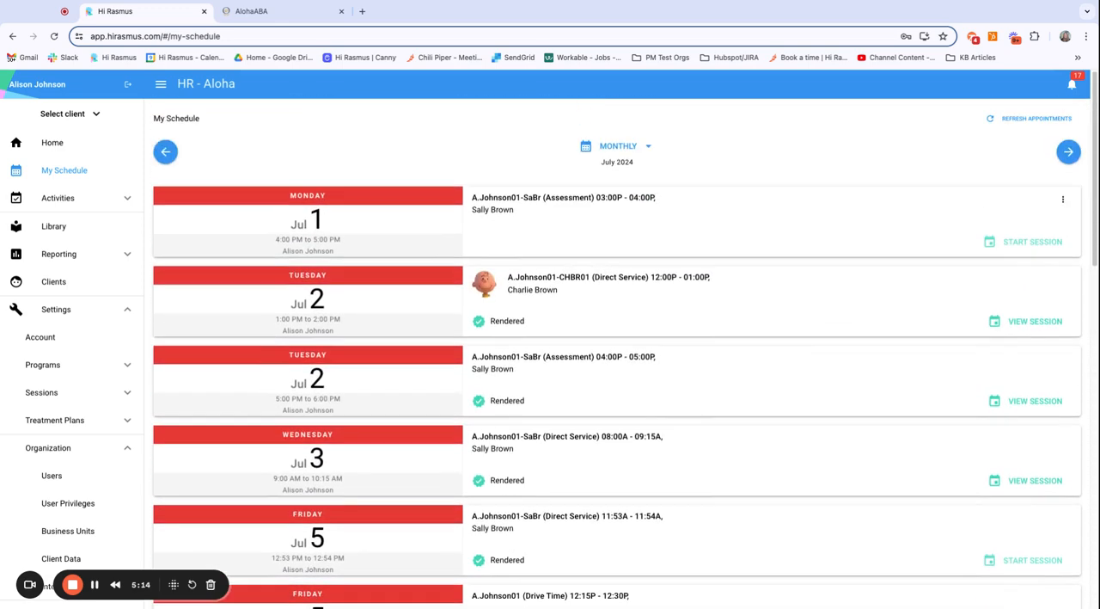
{"action": "left_click", "coordinate": [651, 149]}
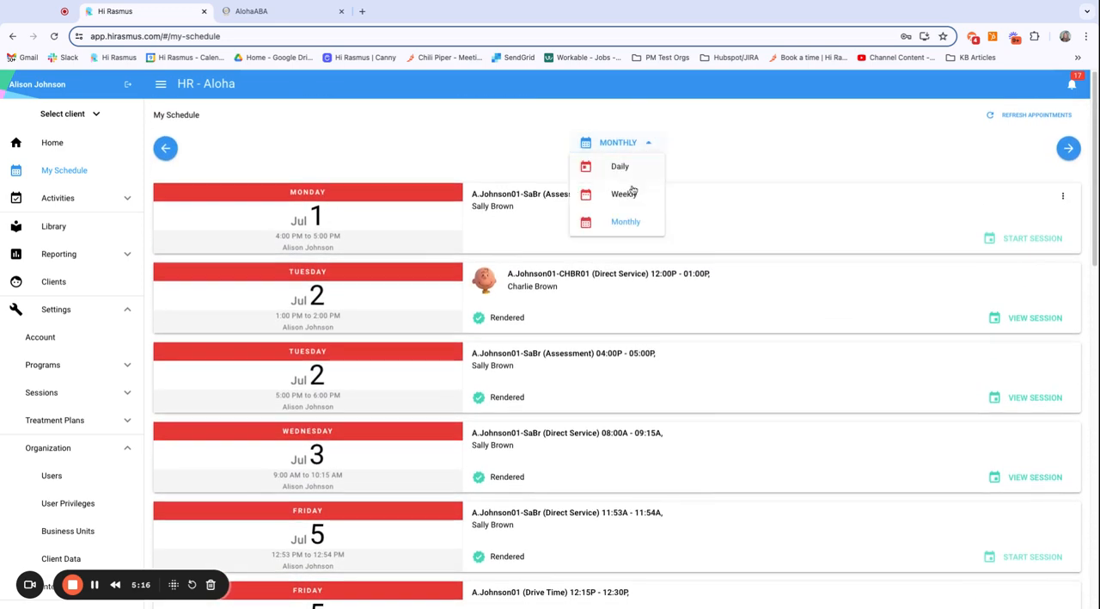
{"action": "left_click", "coordinate": [632, 193]}
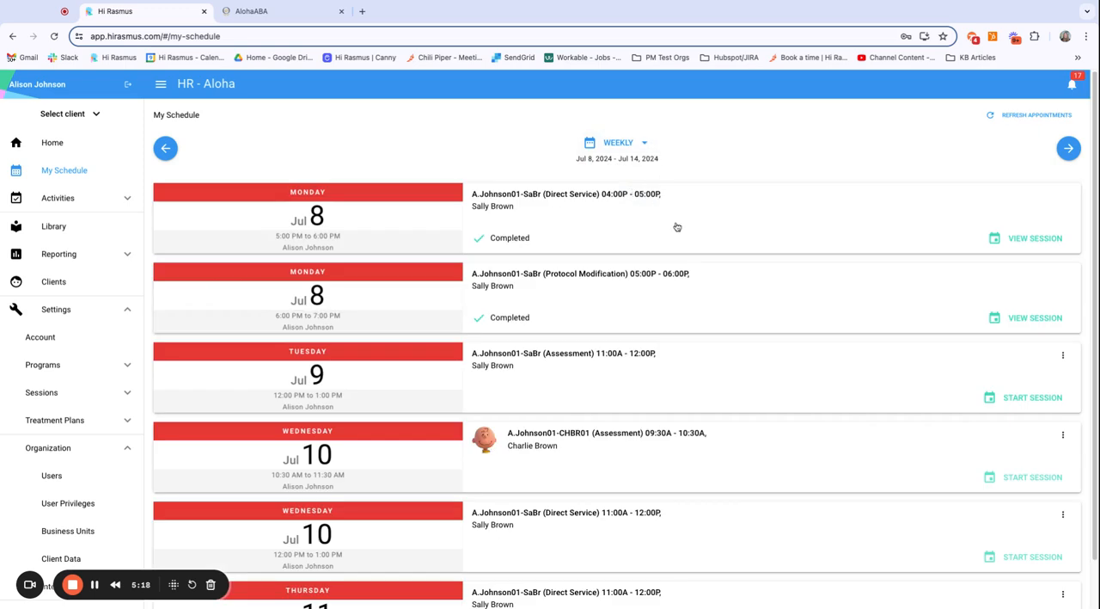
Step: Select the client of the Jul 9 assessment and open that client's appointments
{"action": "left_click", "coordinate": [92, 114]}
{"action": "left_click", "coordinate": [54, 246]}
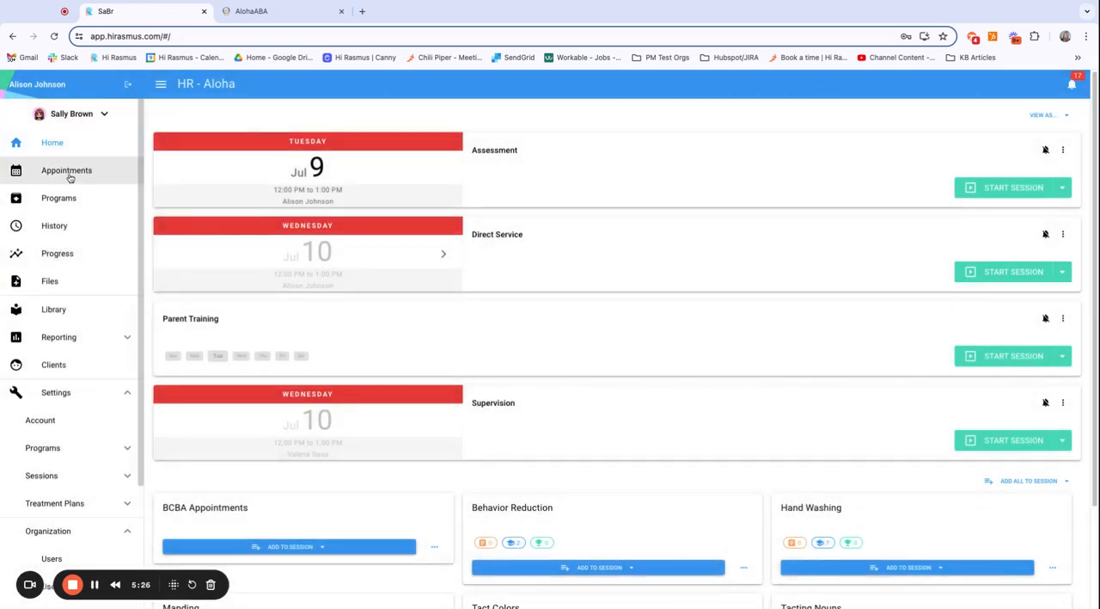
{"action": "left_click", "coordinate": [71, 176]}
Step: Check the Client Appointments privilege of the Behavior Technician role in the organization's user privileges
{"action": "scroll", "coordinate": [76, 470], "scroll_direction": "down", "scroll_amount": 3}
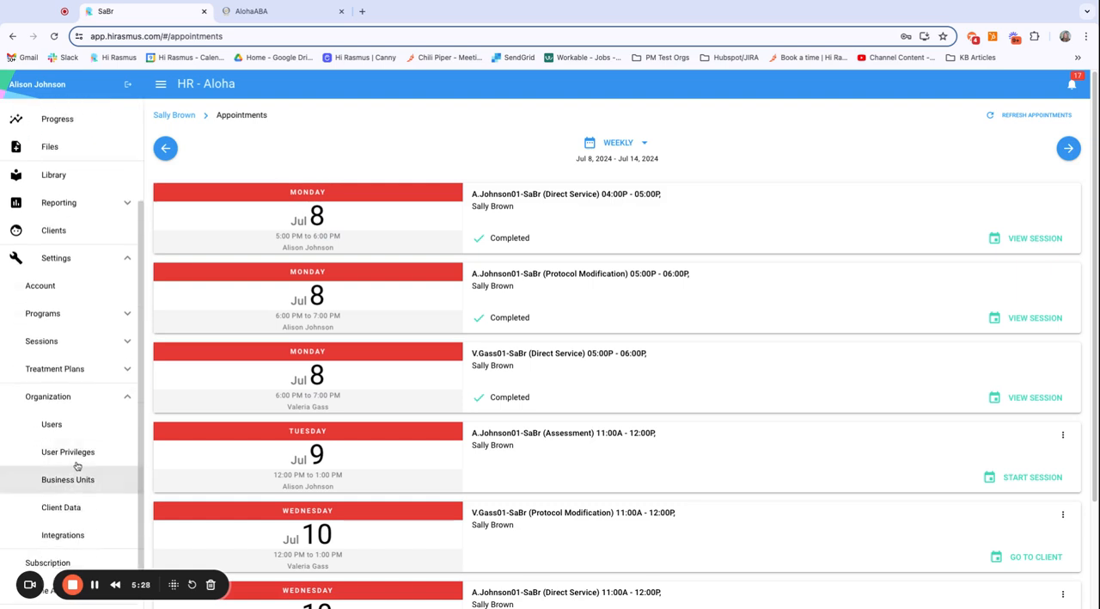
{"action": "left_click", "coordinate": [76, 454]}
{"action": "left_click", "coordinate": [196, 269]}
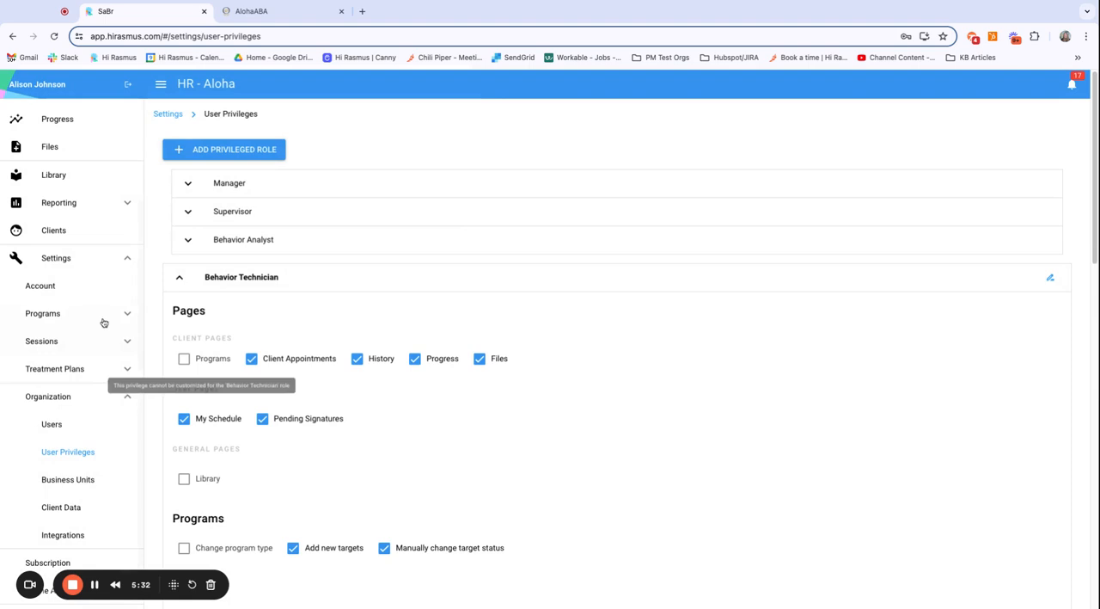
Step: Return to the selected client's appointments and show them in the weekly view
{"action": "scroll", "coordinate": [107, 327], "scroll_direction": "up", "scroll_amount": 3}
{"action": "left_click", "coordinate": [54, 142]}
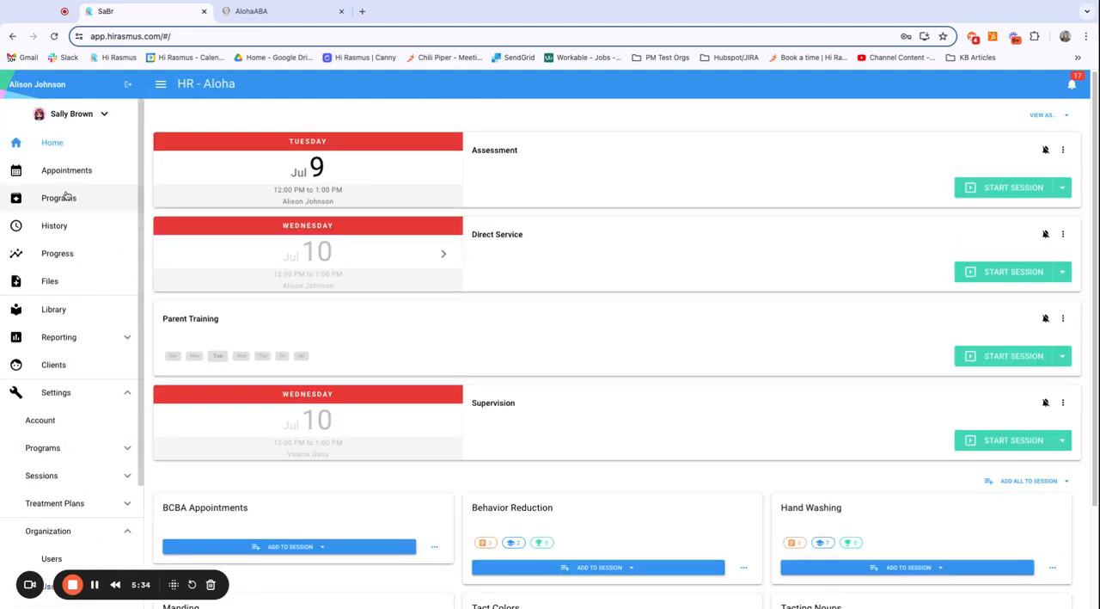
{"action": "left_click", "coordinate": [66, 172]}
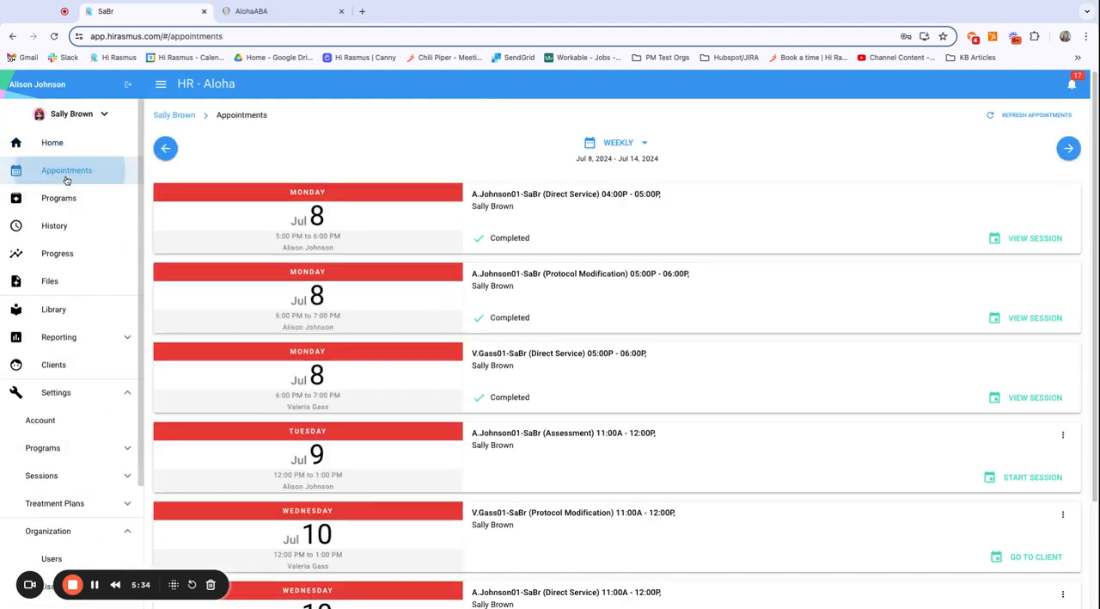
{"action": "left_click", "coordinate": [619, 143]}
{"action": "left_click", "coordinate": [628, 194]}
Step: Examine the client's appointments for Jul 8 to Jul 14, 2024, including assigned staff, statuses and available session actions
{"action": "scroll", "coordinate": [710, 444], "scroll_direction": "down", "scroll_amount": 3}
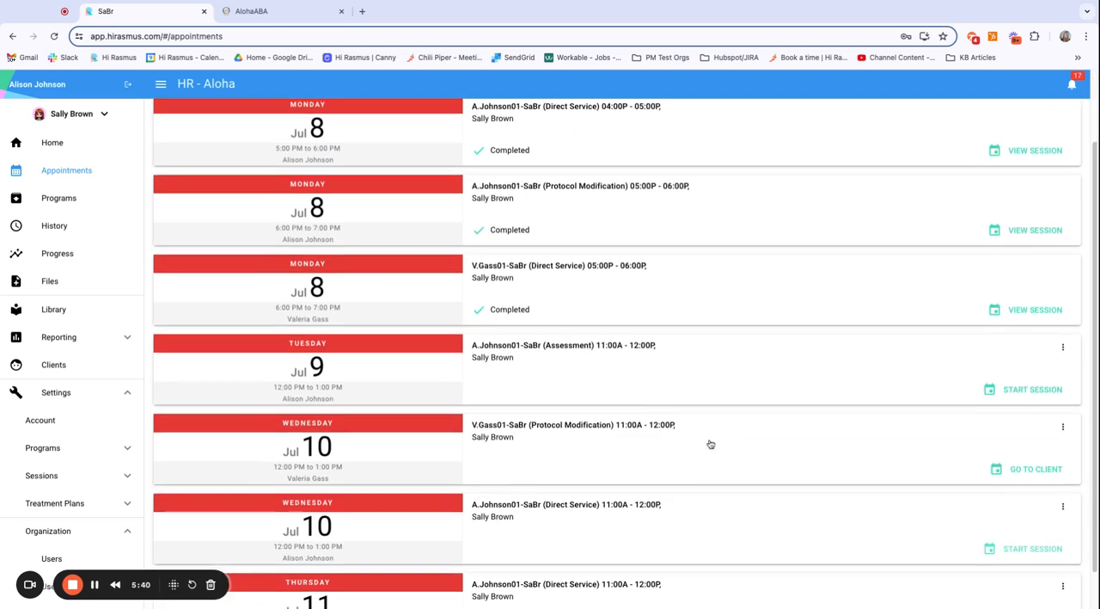
{"action": "scroll", "coordinate": [366, 496], "scroll_direction": "up", "scroll_amount": 1}
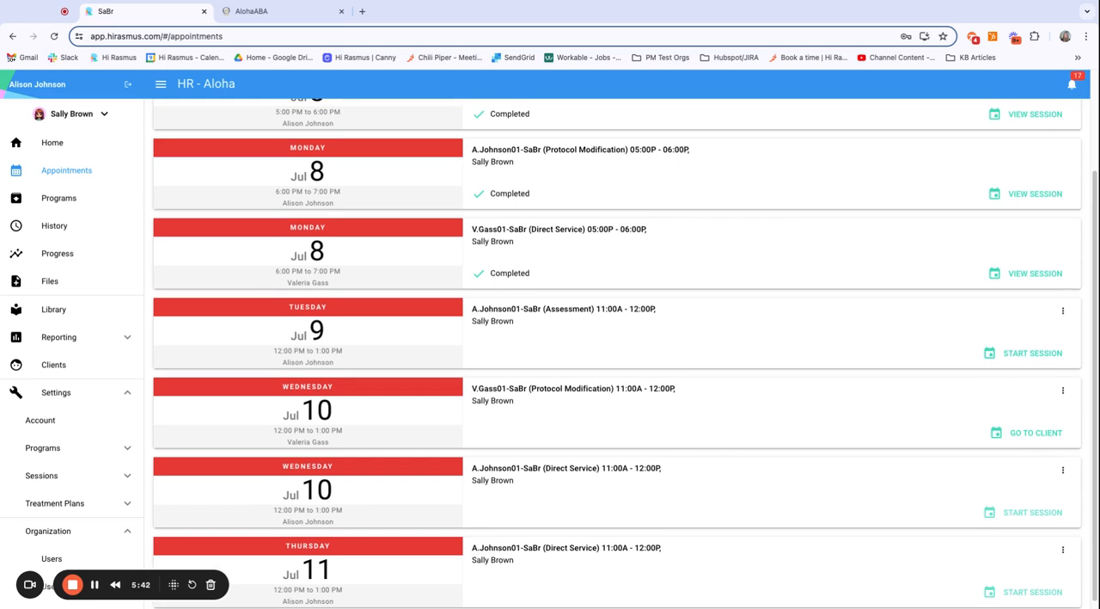
{"action": "scroll", "coordinate": [329, 494], "scroll_direction": "down", "scroll_amount": 1}
{"action": "scroll", "coordinate": [338, 238], "scroll_direction": "up", "scroll_amount": 3}
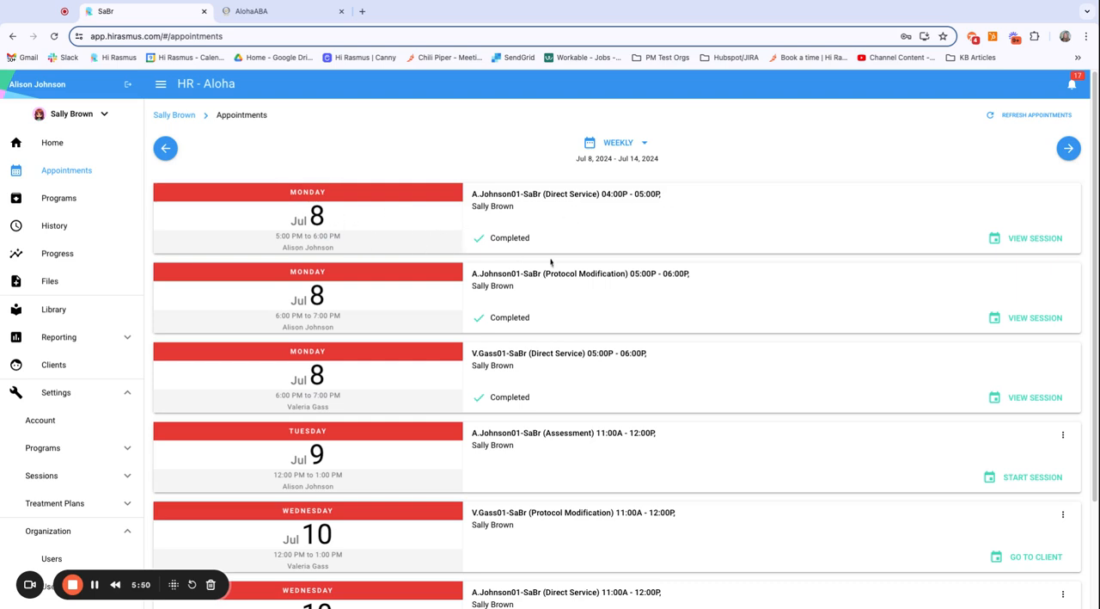
{"action": "scroll", "coordinate": [664, 300], "scroll_direction": "down", "scroll_amount": 1}
{"action": "scroll", "coordinate": [664, 299], "scroll_direction": "up", "scroll_amount": 1}
{"action": "scroll", "coordinate": [954, 472], "scroll_direction": "down", "scroll_amount": 1}
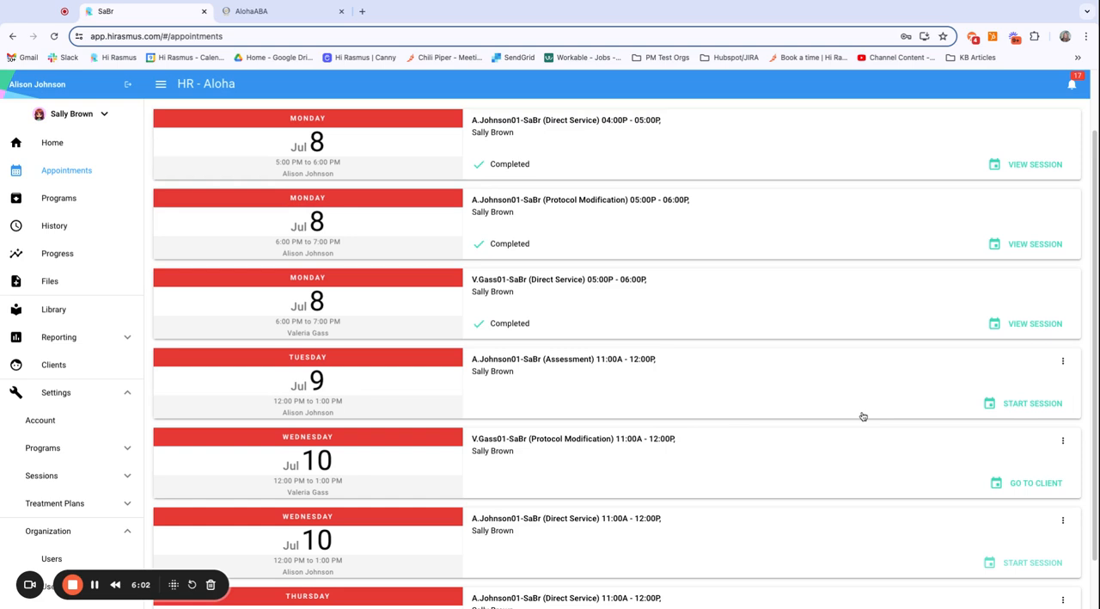
{"action": "scroll", "coordinate": [863, 416], "scroll_direction": "down", "scroll_amount": 1}
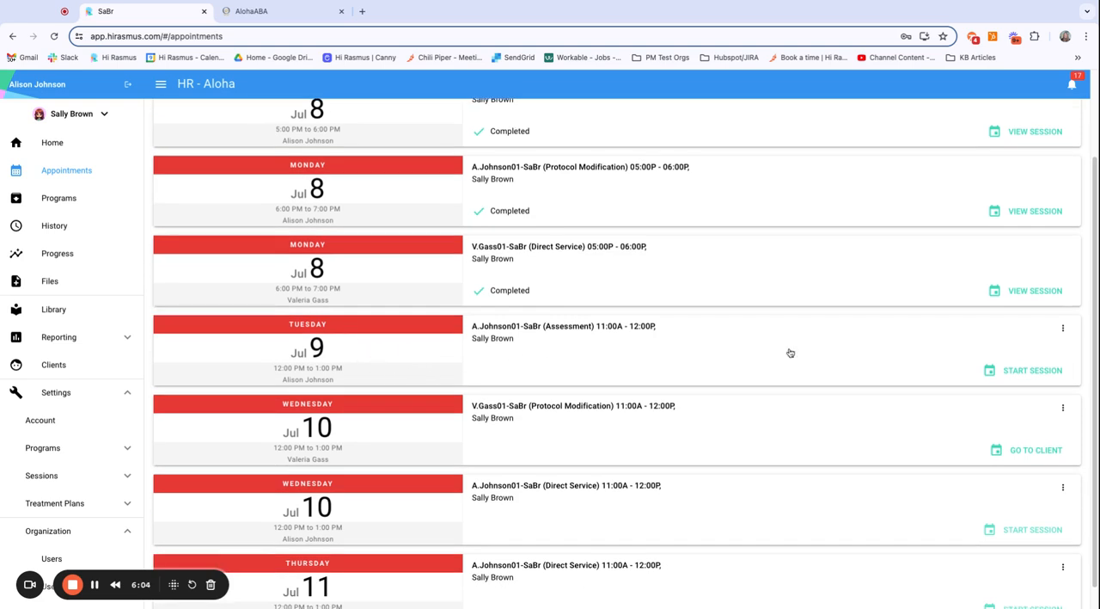
{"action": "scroll", "coordinate": [950, 381], "scroll_direction": "down", "scroll_amount": 1}
{"action": "scroll", "coordinate": [951, 381], "scroll_direction": "up", "scroll_amount": 1}
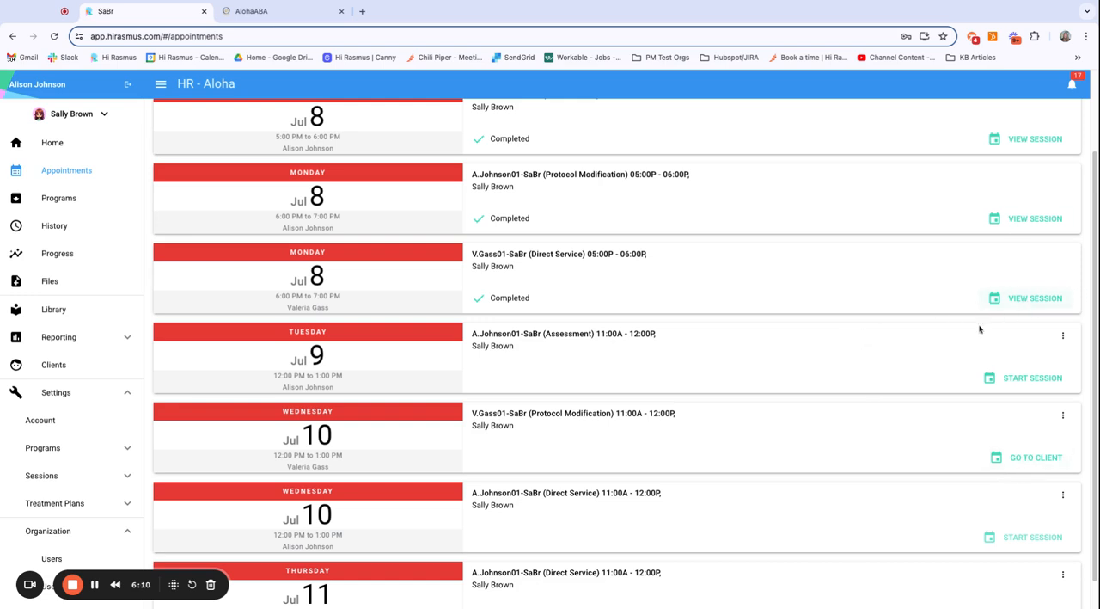
{"action": "scroll", "coordinate": [873, 393], "scroll_direction": "up", "scroll_amount": 3}
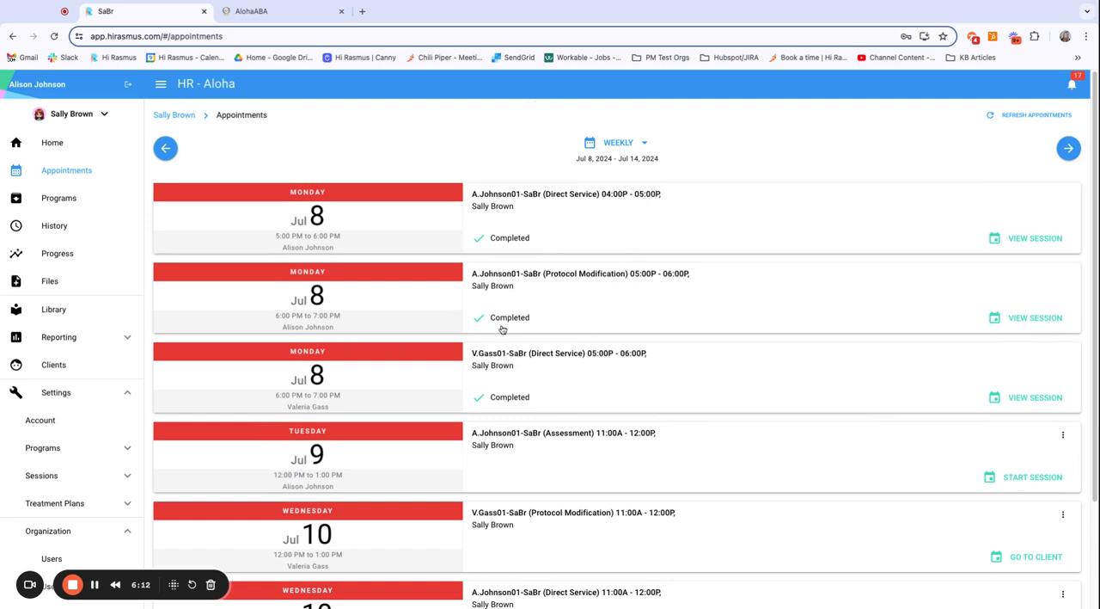
Step: Open the client's home page and look through the upcoming appointments on the Direct Service session card
{"action": "left_click", "coordinate": [51, 142]}
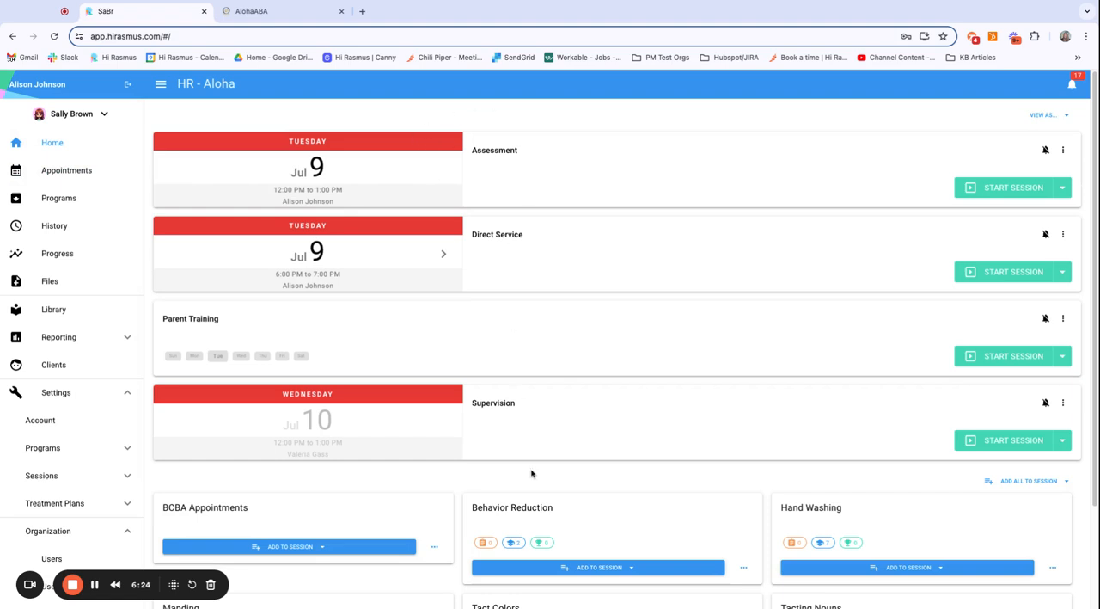
{"action": "left_click", "coordinate": [444, 254]}
{"action": "left_click", "coordinate": [446, 258]}
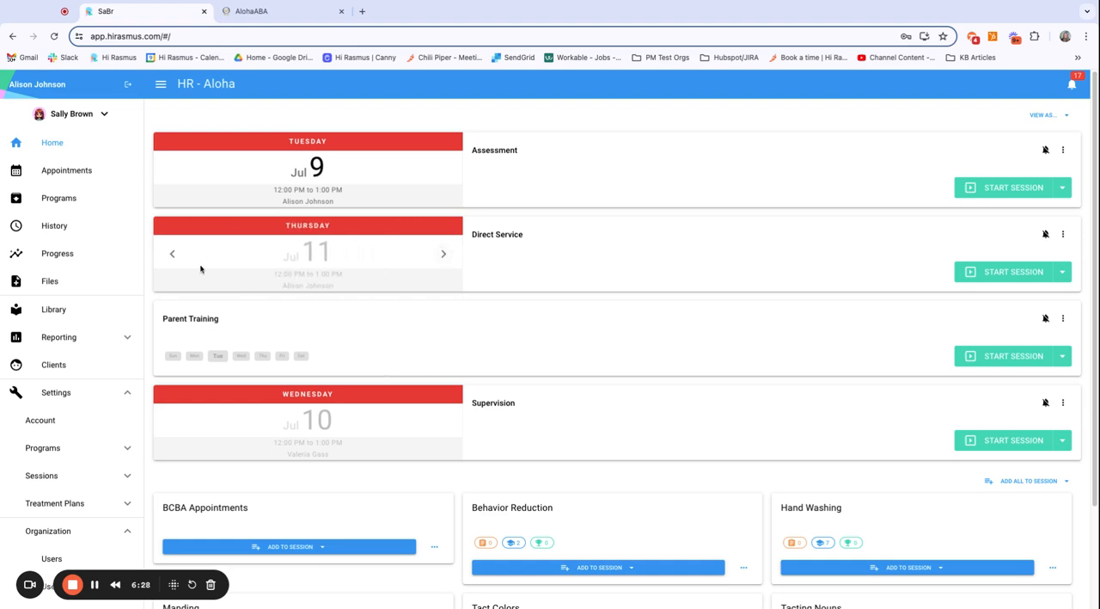
{"action": "left_click", "coordinate": [173, 255]}
{"action": "left_click", "coordinate": [172, 254]}
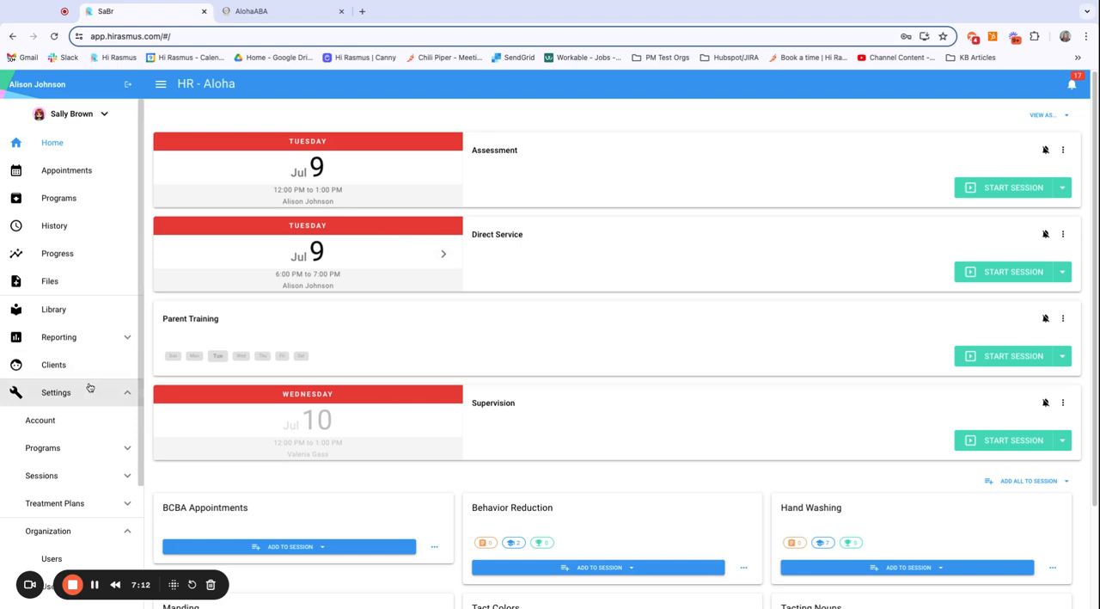
Step: Open the Direct Service session prototype, review its note templates, visibility and history options, and save it
{"action": "scroll", "coordinate": [74, 443], "scroll_direction": "down", "scroll_amount": 3}
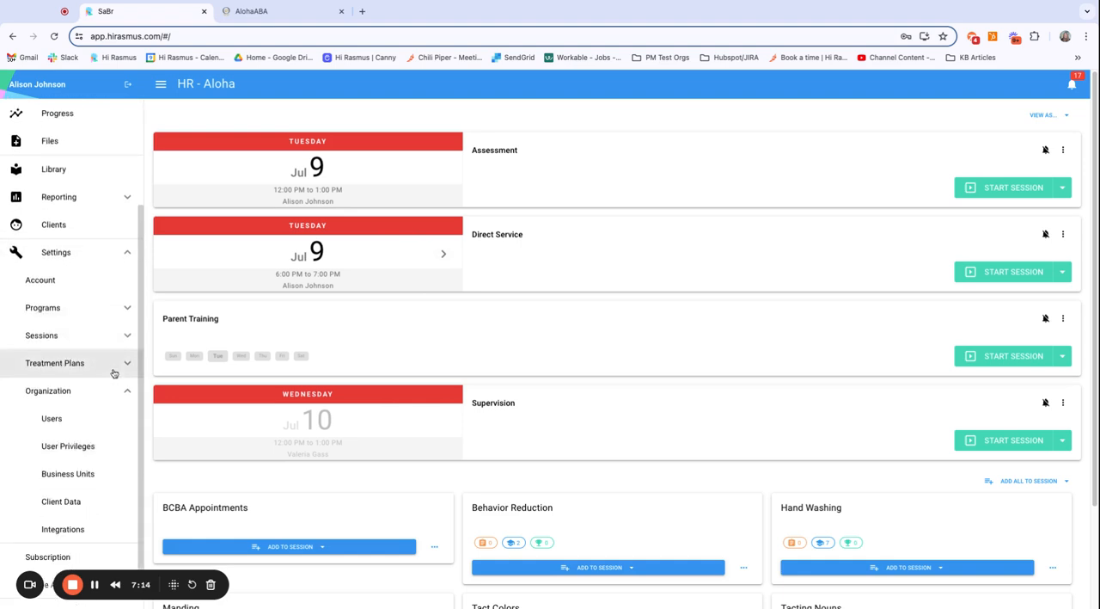
{"action": "left_click", "coordinate": [126, 337]}
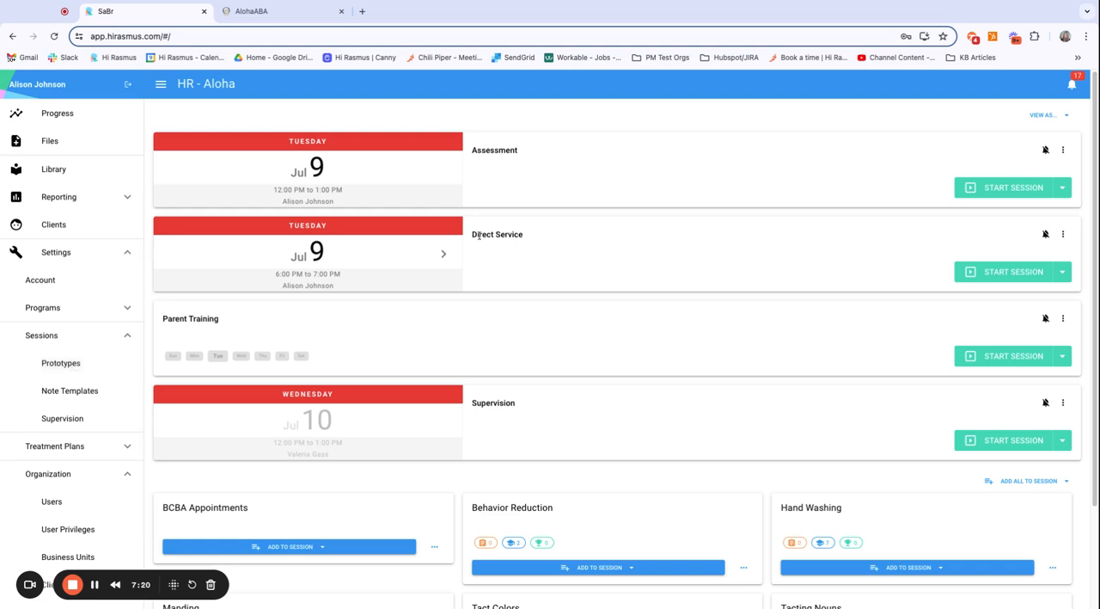
{"action": "left_click", "coordinate": [72, 365]}
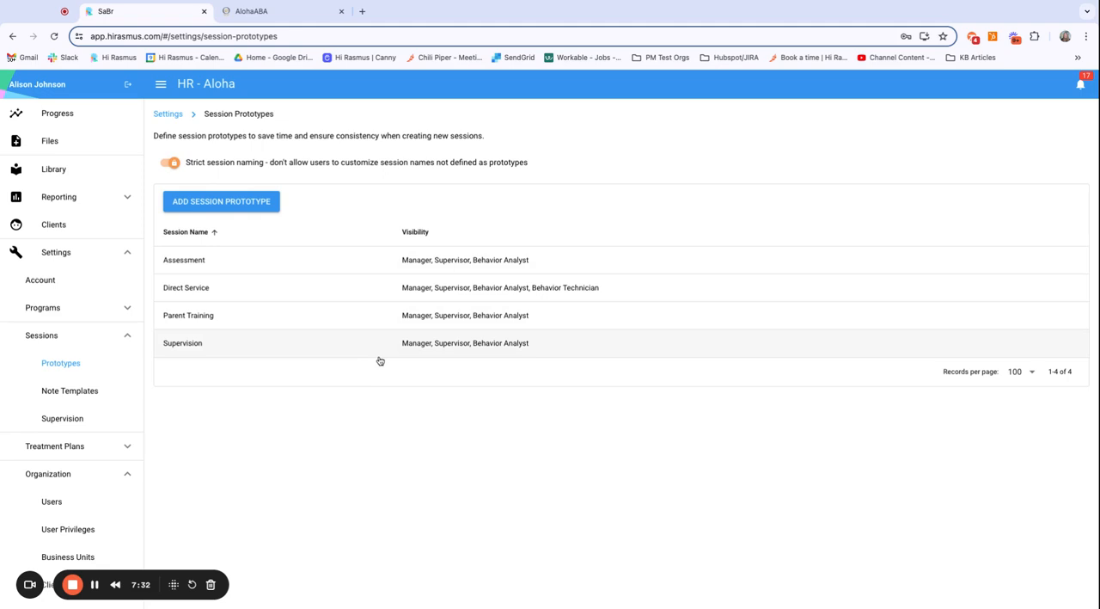
{"action": "left_click", "coordinate": [282, 289]}
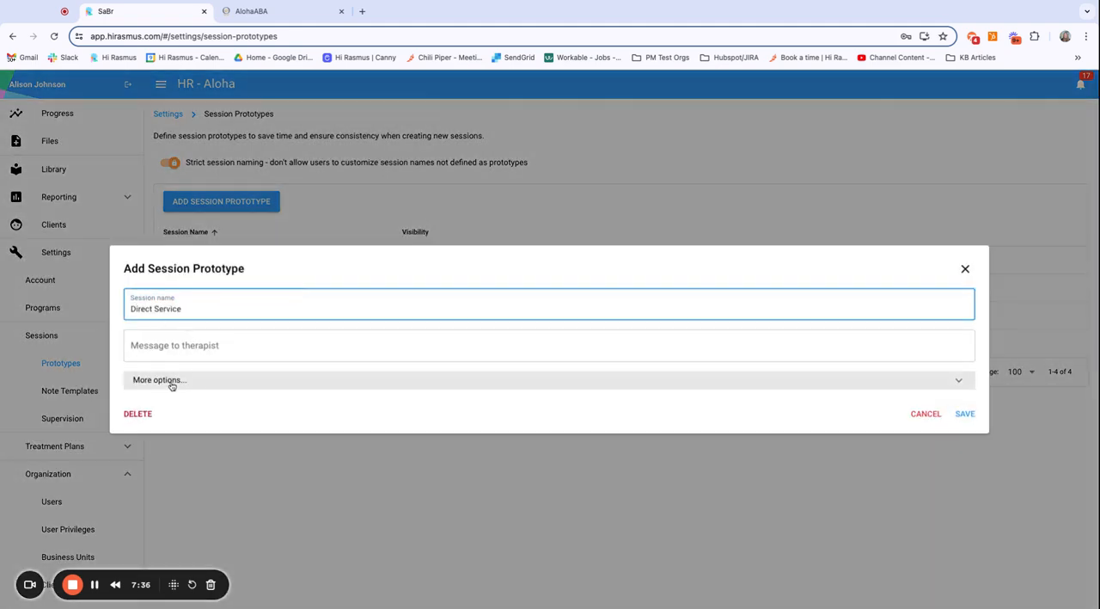
{"action": "left_click", "coordinate": [142, 380]}
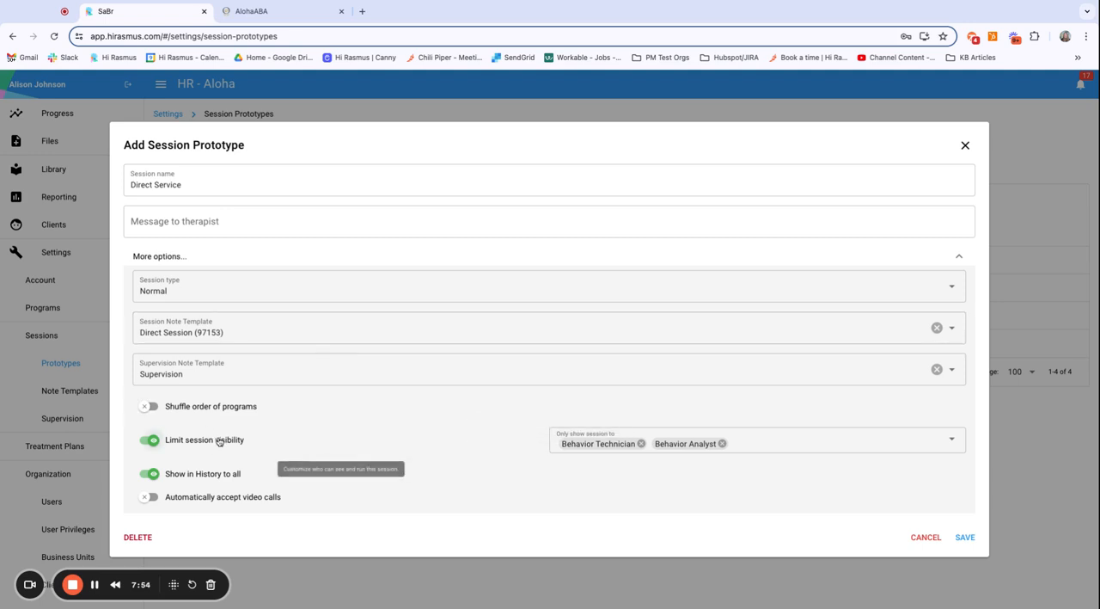
{"action": "mouse_move", "coordinate": [211, 478]}
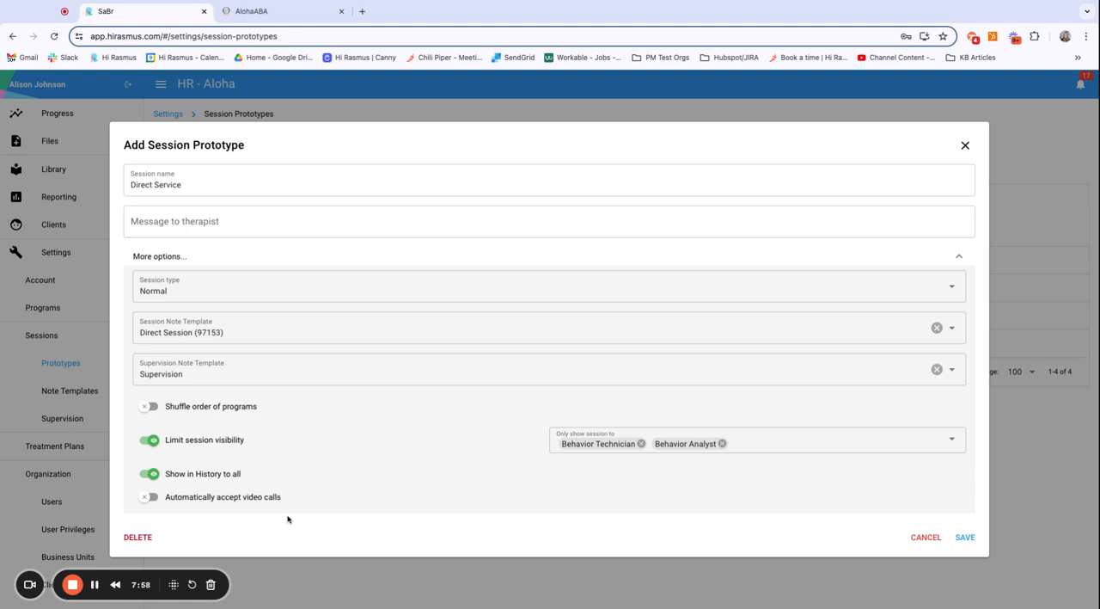
{"action": "mouse_move", "coordinate": [289, 404]}
{"action": "left_click", "coordinate": [966, 536]}
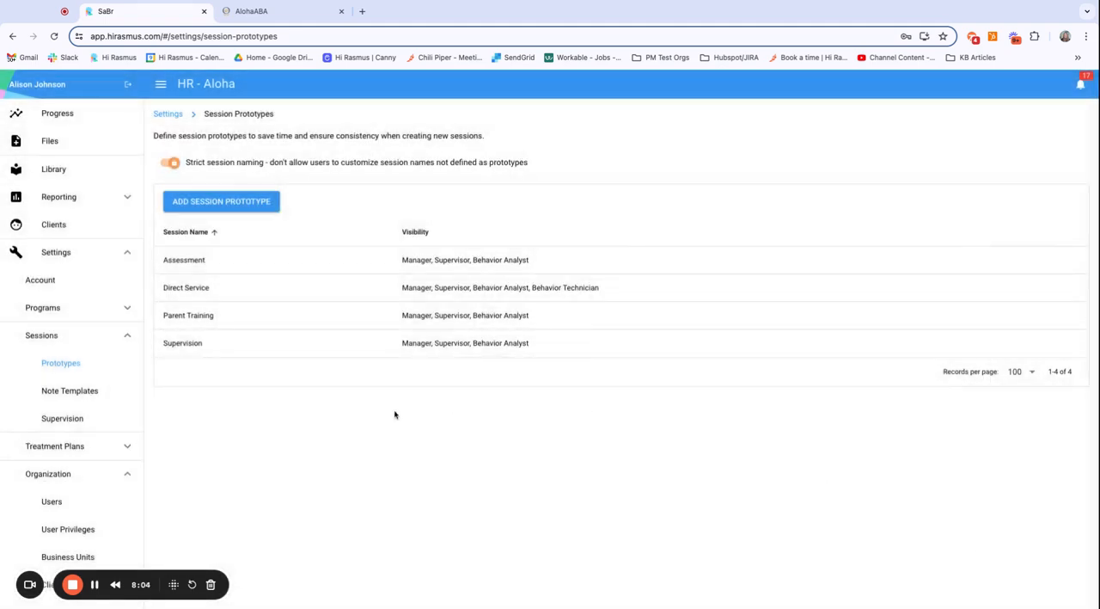
Step: In the AlohaABA integration's session mapping, check the session names available for Direct Service and reselect Direct Service
{"action": "scroll", "coordinate": [95, 412], "scroll_direction": "down", "scroll_amount": 3}
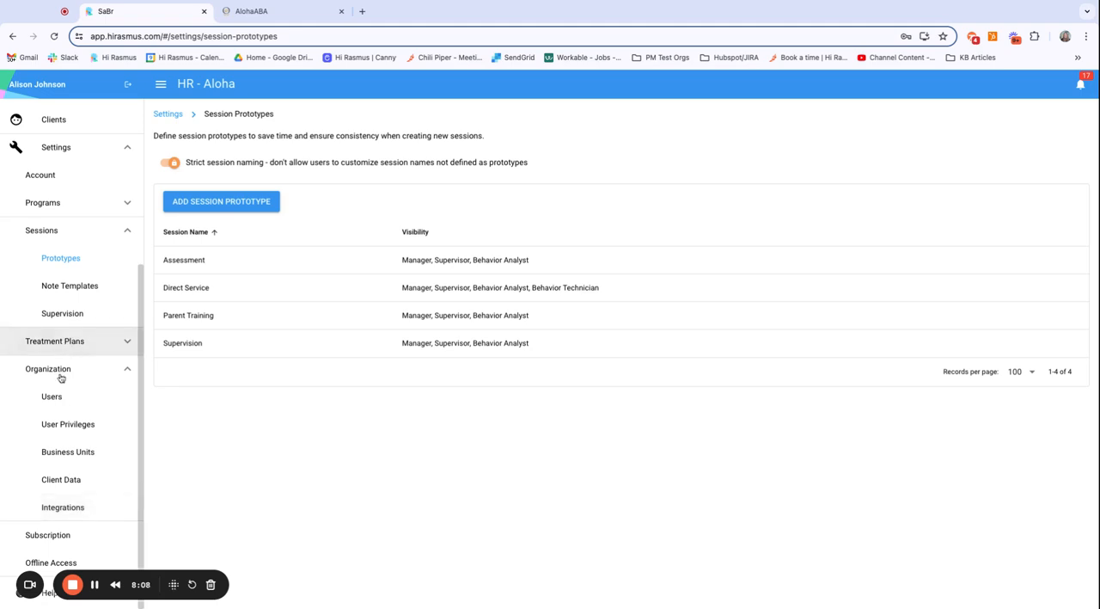
{"action": "left_click", "coordinate": [70, 509]}
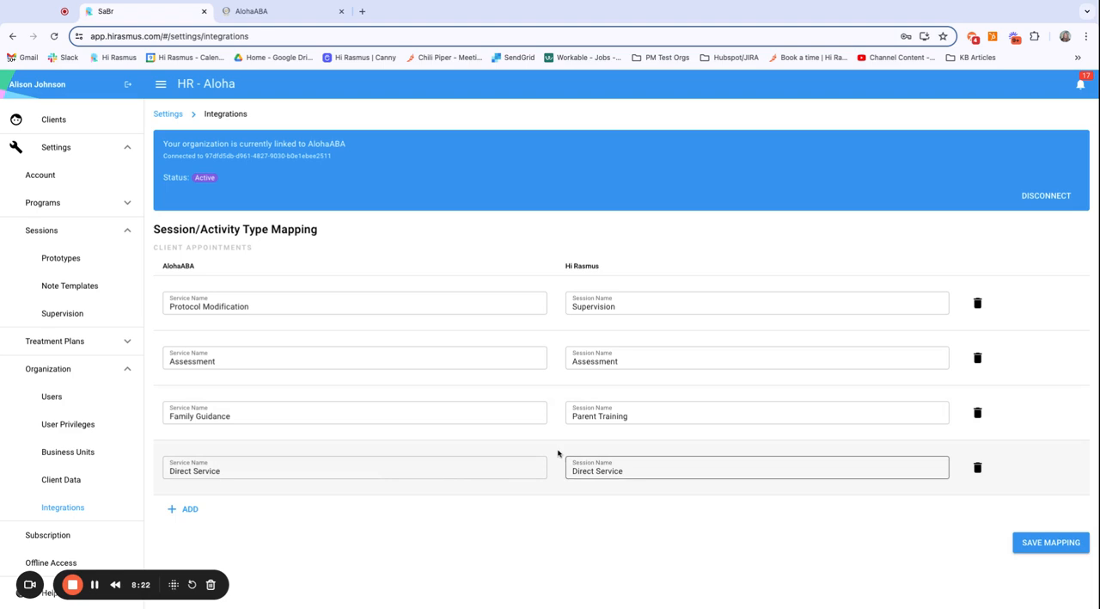
{"action": "left_click", "coordinate": [642, 467]}
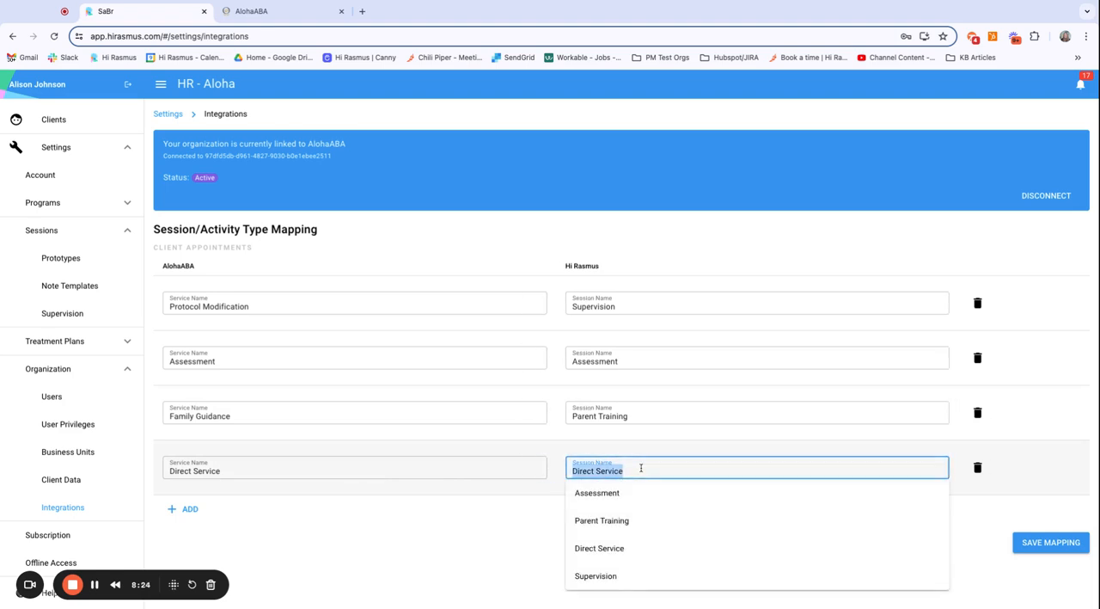
{"action": "left_click", "coordinate": [633, 555]}
{"action": "left_click", "coordinate": [655, 471]}
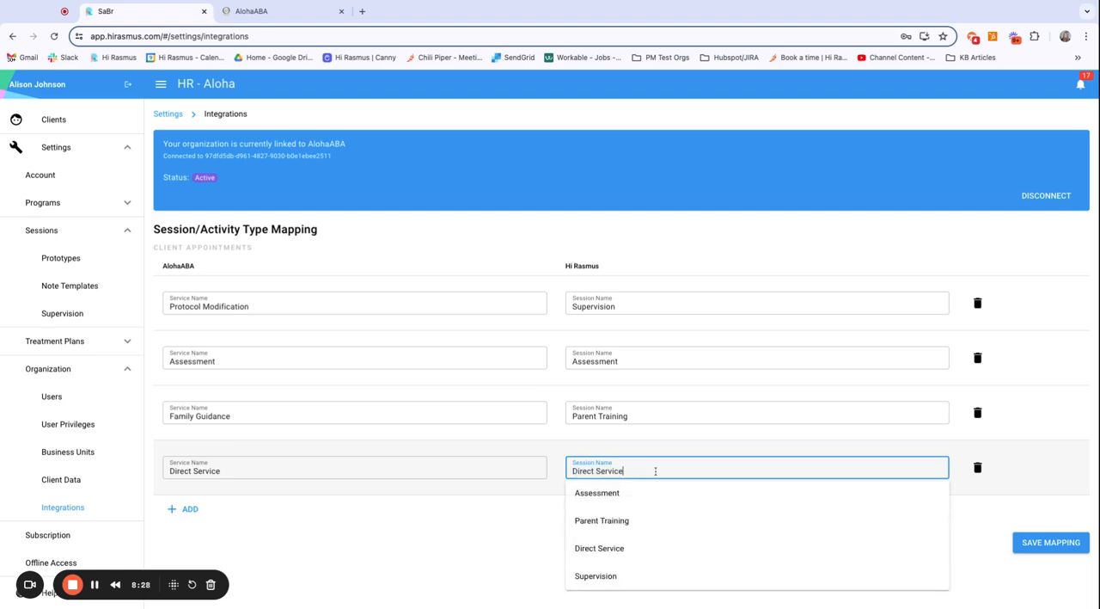
{"action": "left_click", "coordinate": [640, 557]}
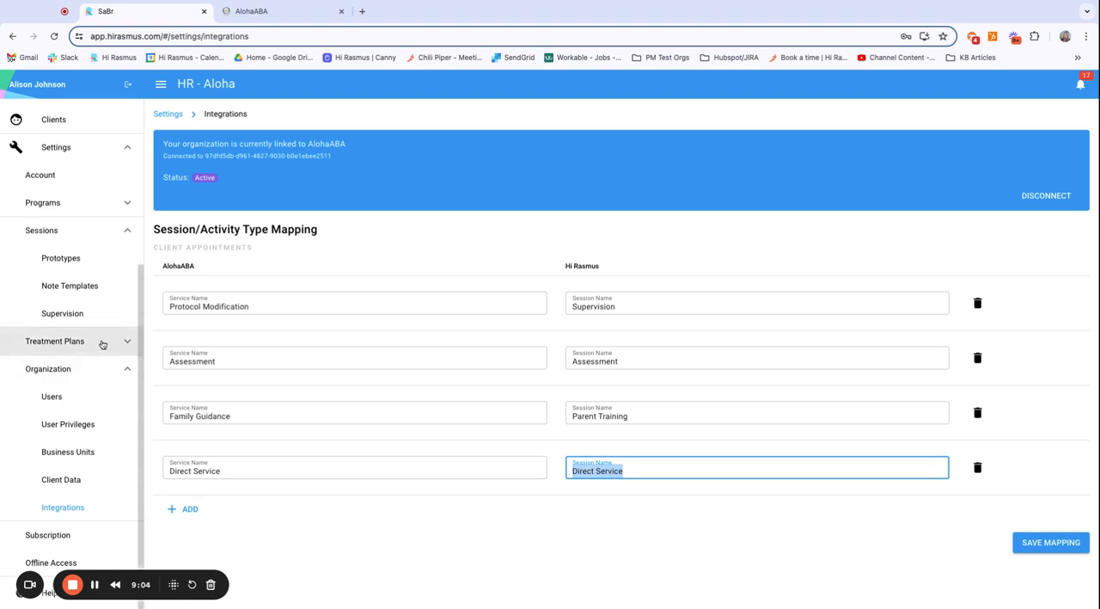
Step: Preview the preparation page of the client's Supervision session and cancel that session
{"action": "scroll", "coordinate": [102, 344], "scroll_direction": "up", "scroll_amount": 3}
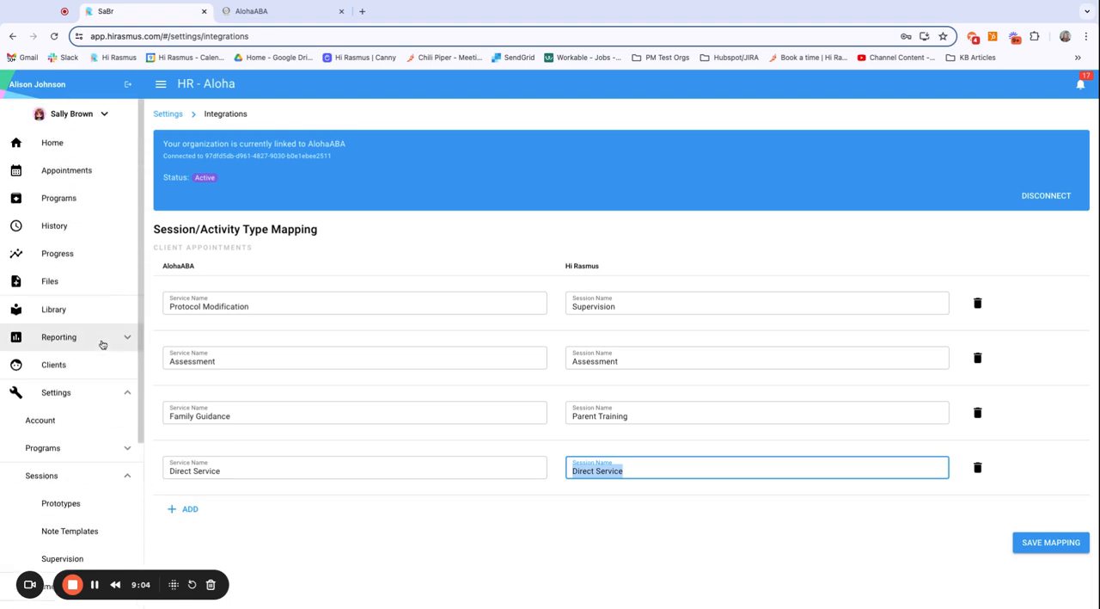
{"action": "left_click", "coordinate": [53, 143]}
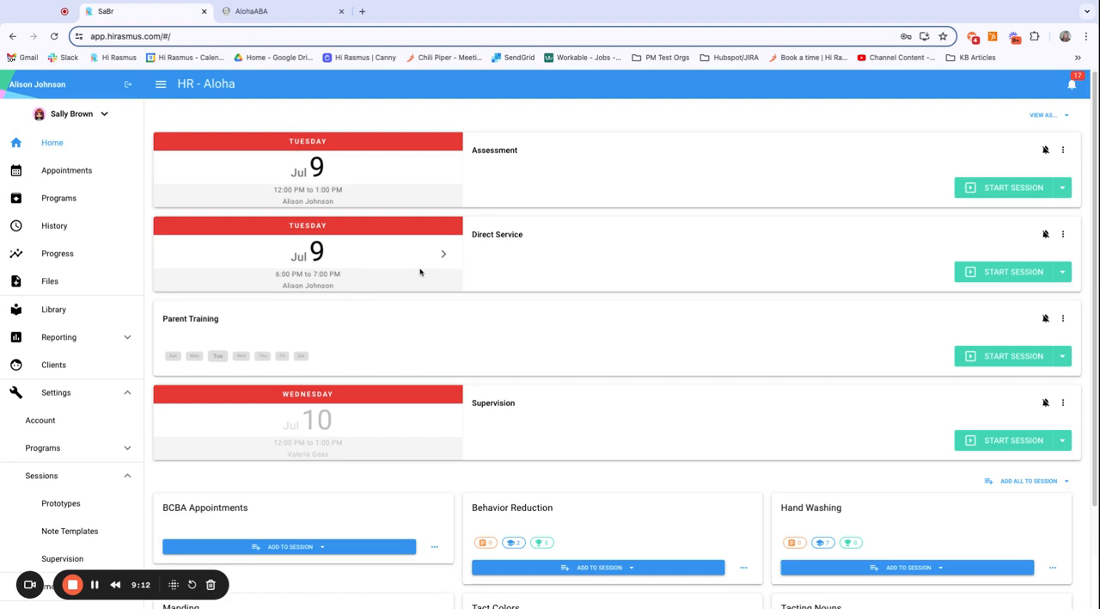
{"action": "left_click", "coordinate": [988, 445]}
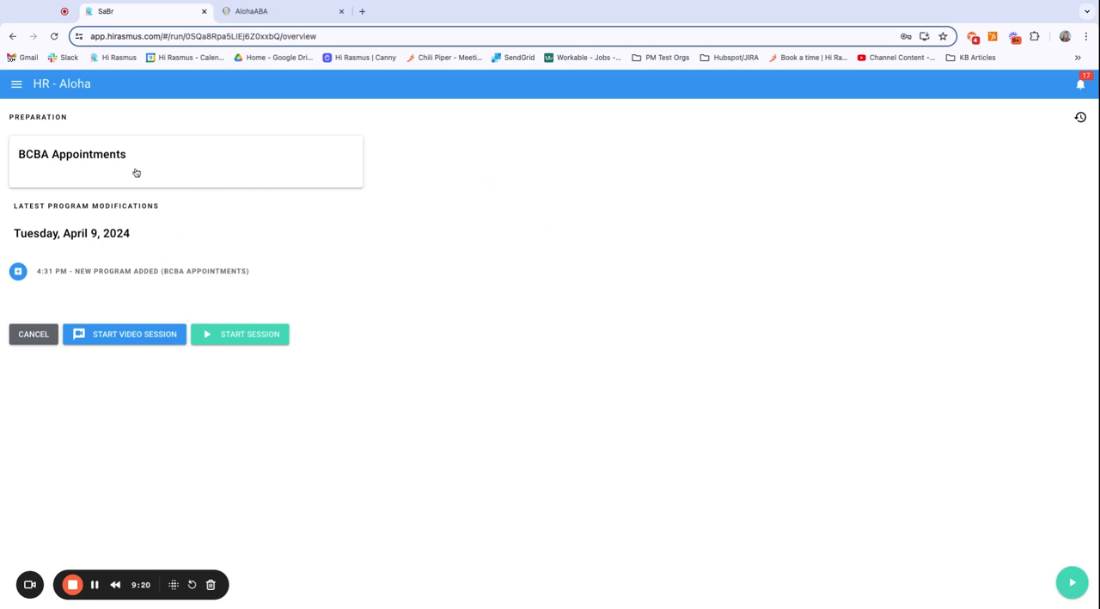
{"action": "left_click", "coordinate": [37, 342]}
{"action": "left_click", "coordinate": [641, 368]}
Step: Show the Jul 10 appointment on the Direct Service card, preview that session's preparation page and cancel the session
{"action": "left_click", "coordinate": [443, 257]}
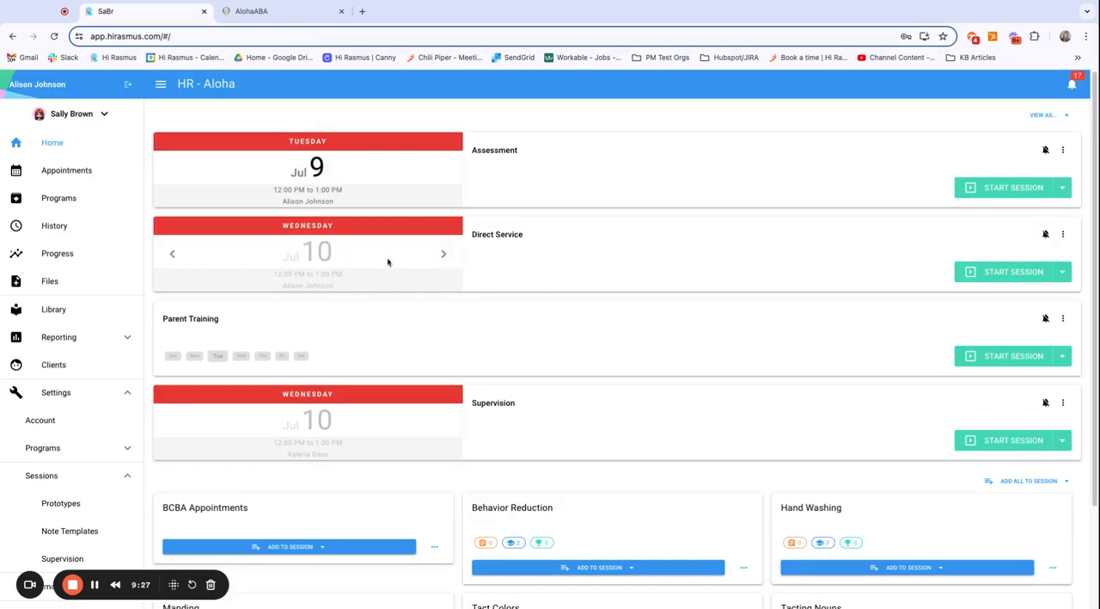
{"action": "left_click", "coordinate": [989, 276]}
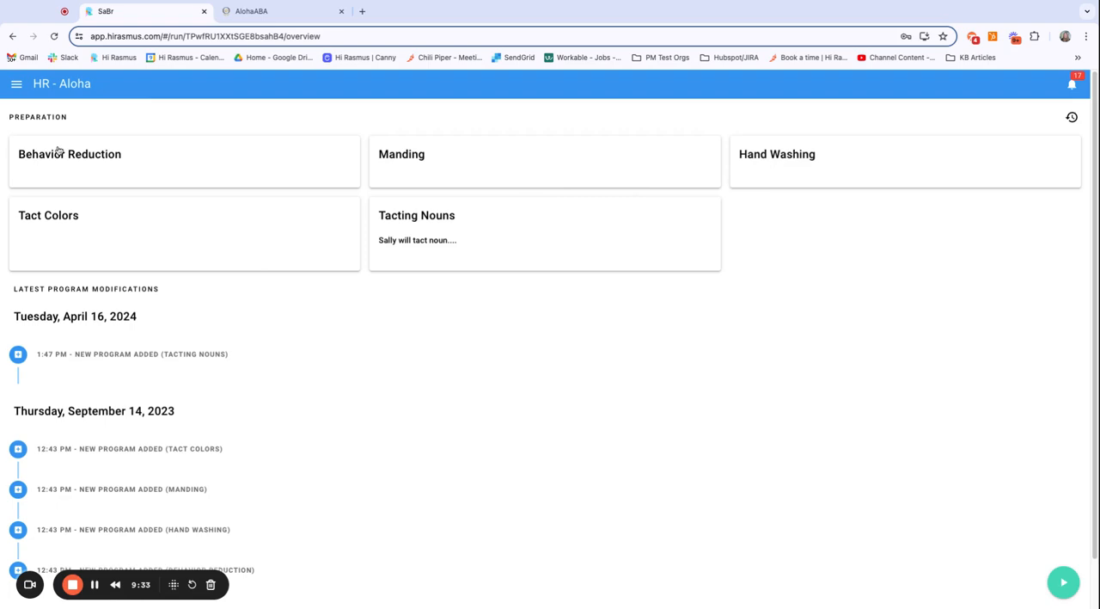
{"action": "scroll", "coordinate": [209, 526], "scroll_direction": "down", "scroll_amount": 3}
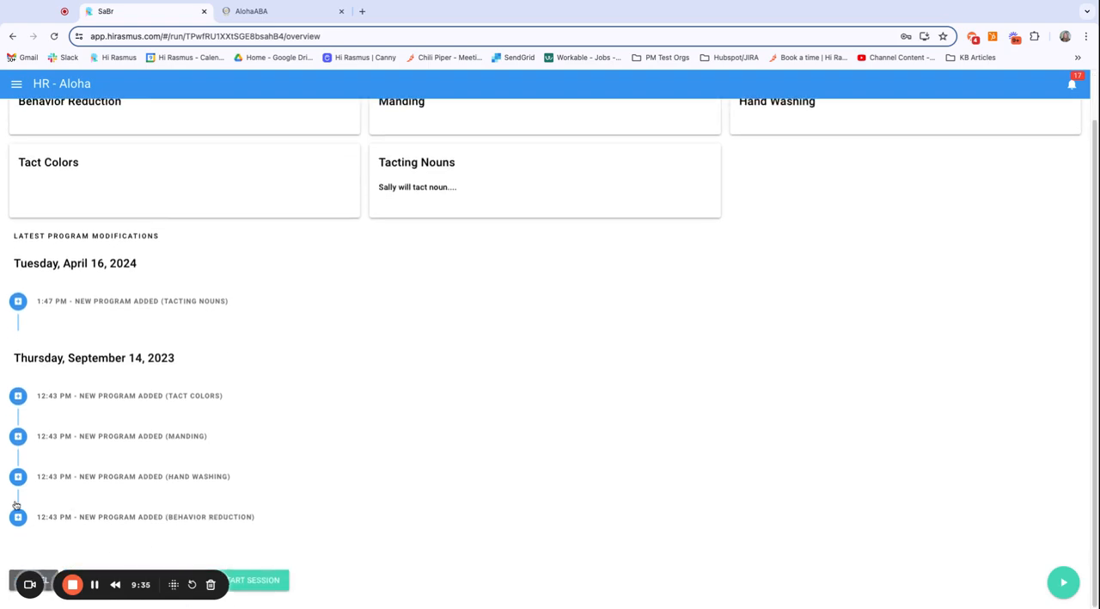
{"action": "left_click", "coordinate": [12, 582]}
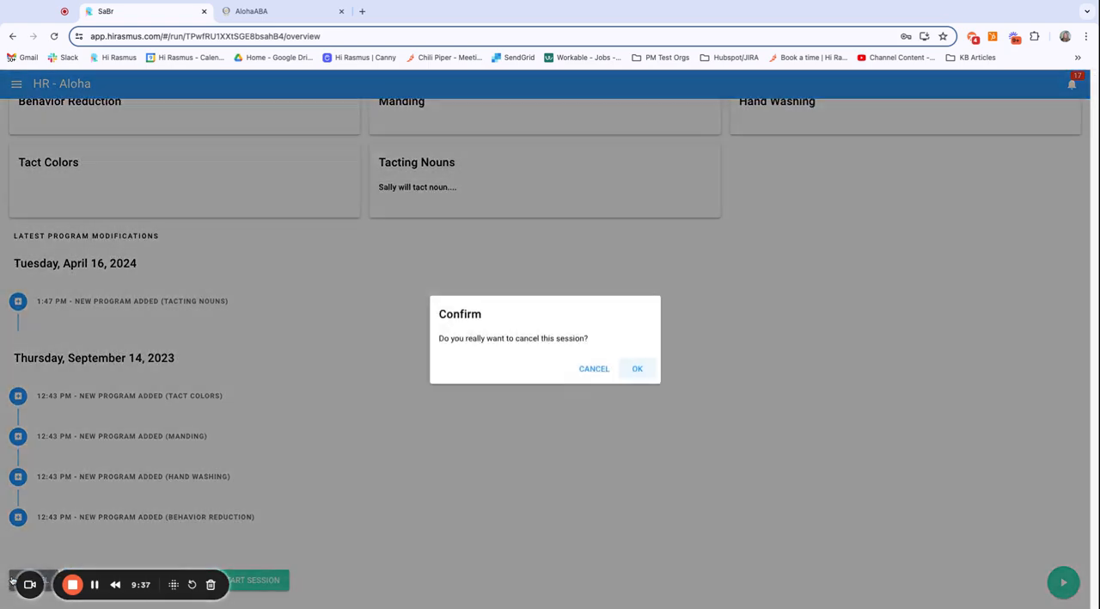
{"action": "left_click", "coordinate": [638, 368]}
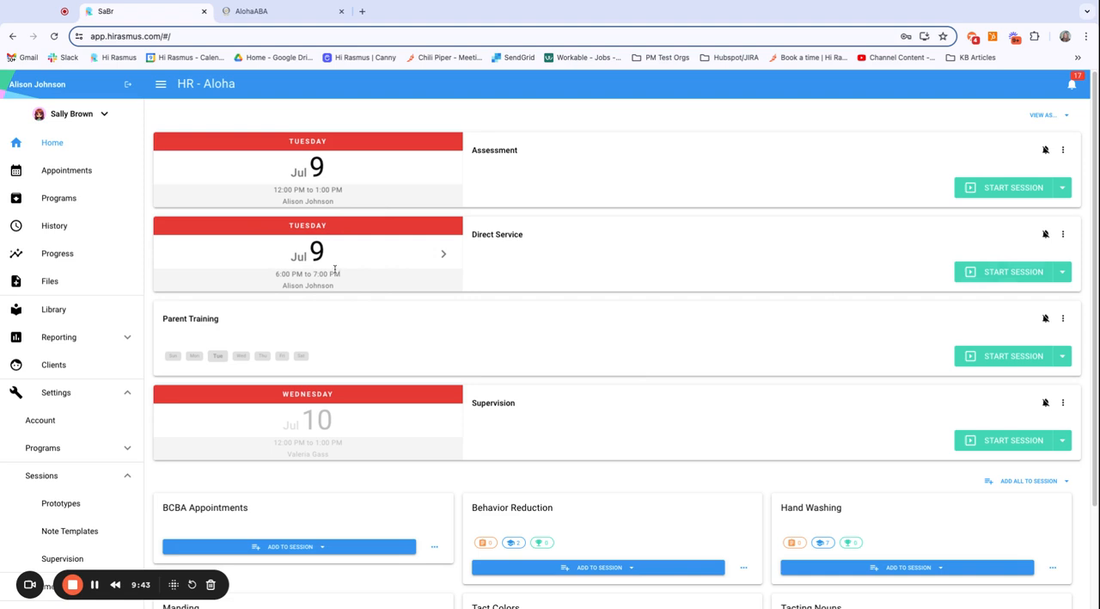
Step: Open the preparation page for the Jul 9, 6:00 PM Direct Service appointment and view which appointments the session can be linked to
{"action": "left_click", "coordinate": [1015, 272]}
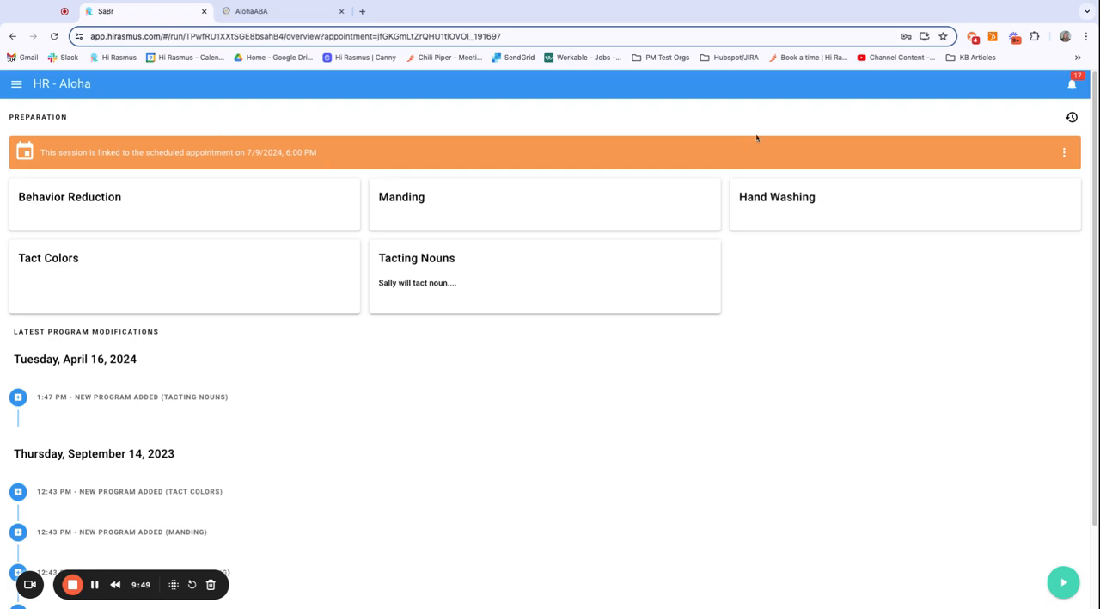
{"action": "left_click", "coordinate": [1066, 155]}
{"action": "left_click", "coordinate": [1042, 178]}
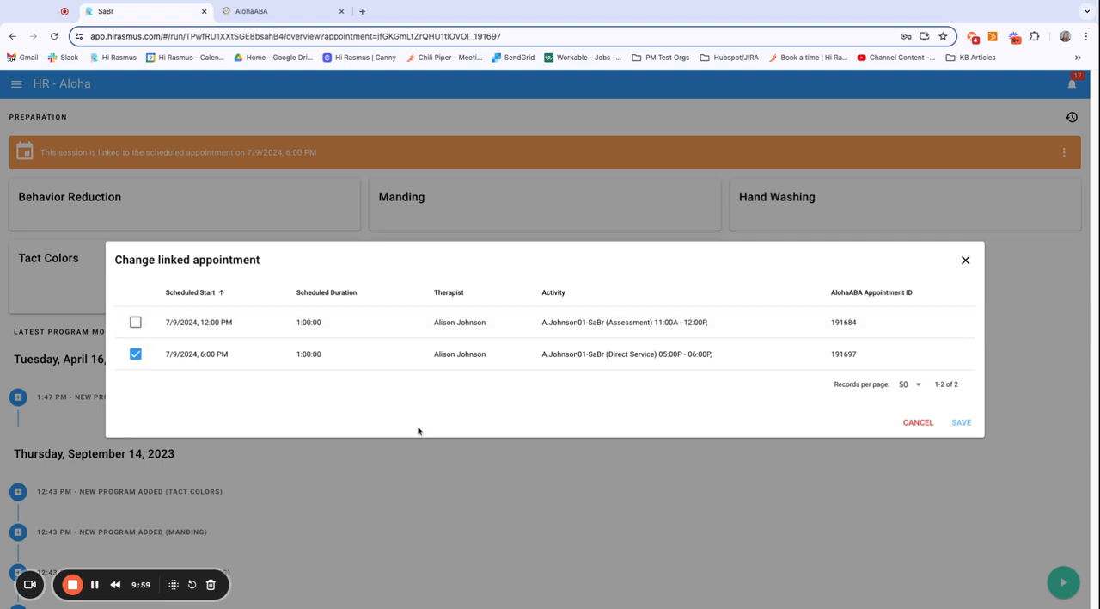
{"action": "left_click", "coordinate": [966, 259]}
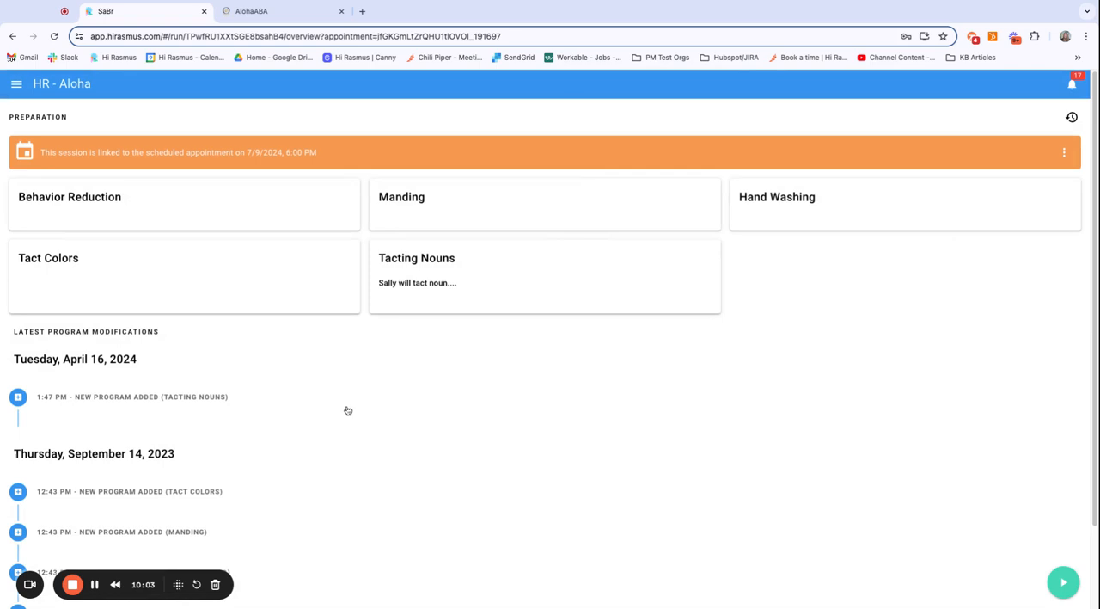
Step: Look over the latest program modifications and start the Direct Service session
{"action": "scroll", "coordinate": [387, 467], "scroll_direction": "down", "scroll_amount": 2}
{"action": "scroll", "coordinate": [388, 467], "scroll_direction": "up", "scroll_amount": 2}
{"action": "scroll", "coordinate": [736, 442], "scroll_direction": "down", "scroll_amount": 2}
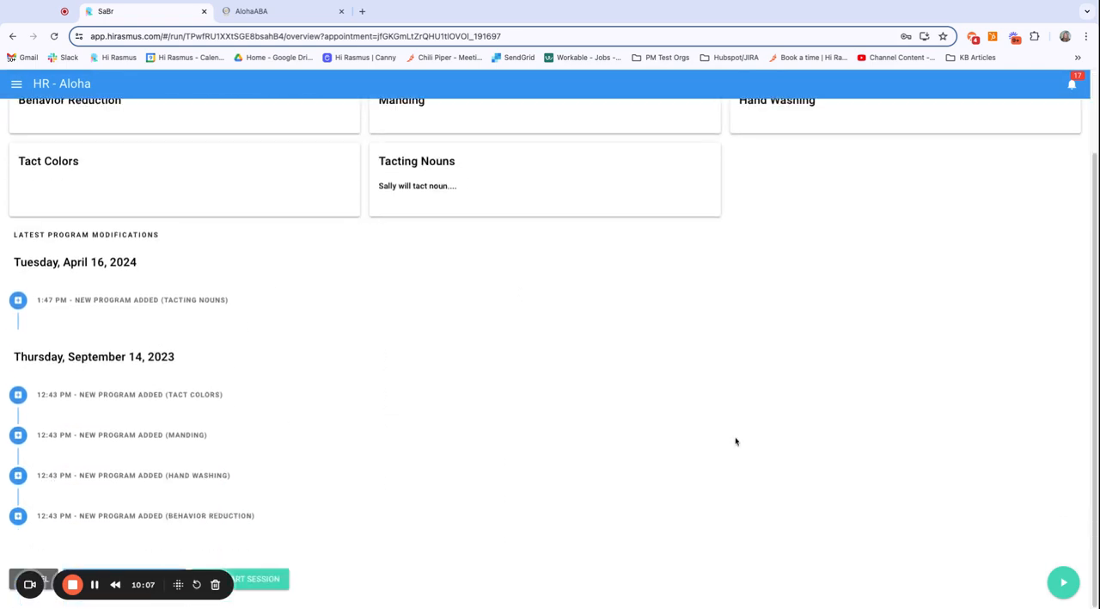
{"action": "left_click", "coordinate": [1074, 587]}
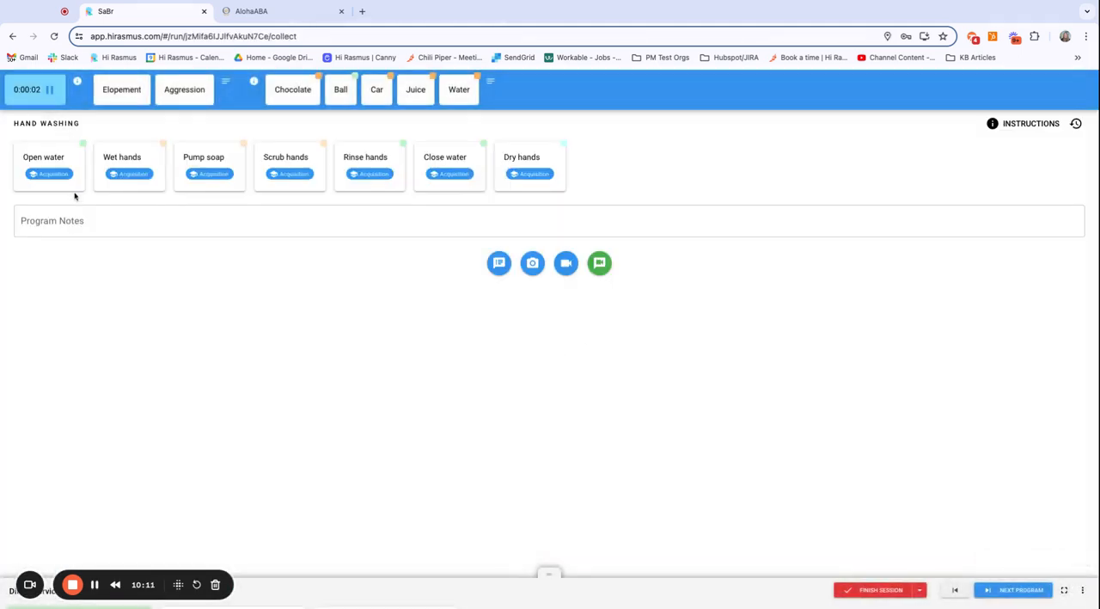
Step: Record Hand Washing trial data with a score of 0/4 for Open water and 1/3 for Wet hands
{"action": "left_click", "coordinate": [55, 177]}
{"action": "left_click", "coordinate": [74, 160]}
{"action": "left_click", "coordinate": [104, 211]}
{"action": "left_click", "coordinate": [68, 159]}
{"action": "left_click", "coordinate": [110, 213]}
{"action": "left_click", "coordinate": [78, 165]}
{"action": "left_click", "coordinate": [128, 185]}
{"action": "left_click", "coordinate": [148, 155]}
{"action": "left_click", "coordinate": [201, 158]}
{"action": "left_click", "coordinate": [158, 171]}
{"action": "left_click", "coordinate": [191, 183]}
{"action": "left_click", "coordinate": [150, 179]}
{"action": "left_click", "coordinate": [196, 214]}
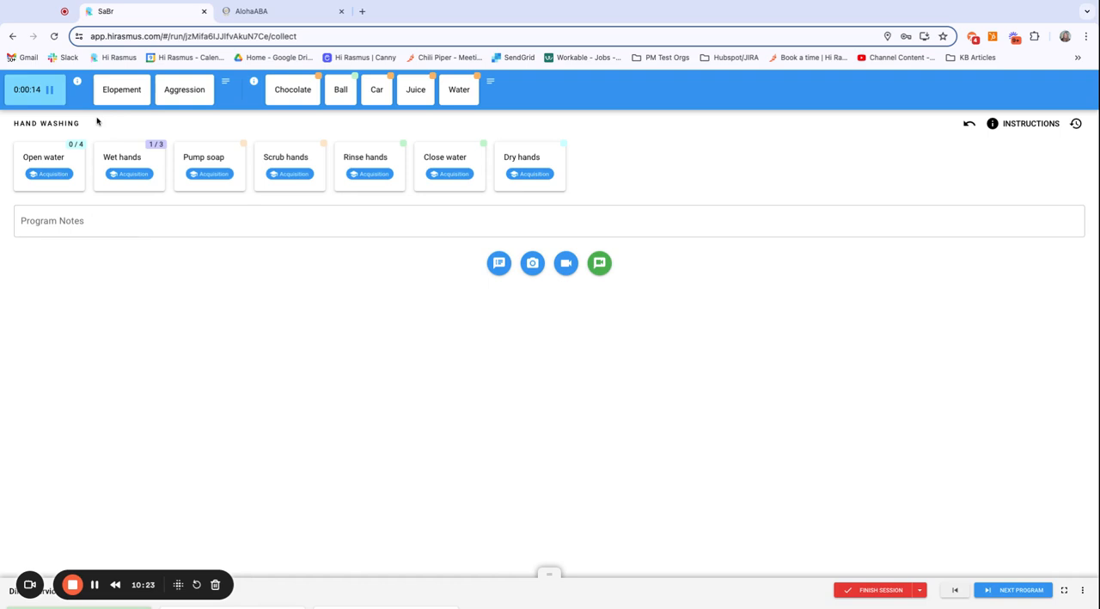
Step: Move through the session's programs to Tacting Nouns
{"action": "left_click", "coordinate": [1016, 593]}
{"action": "left_click", "coordinate": [954, 593]}
{"action": "left_click", "coordinate": [1000, 592]}
{"action": "left_click", "coordinate": [1005, 591]}
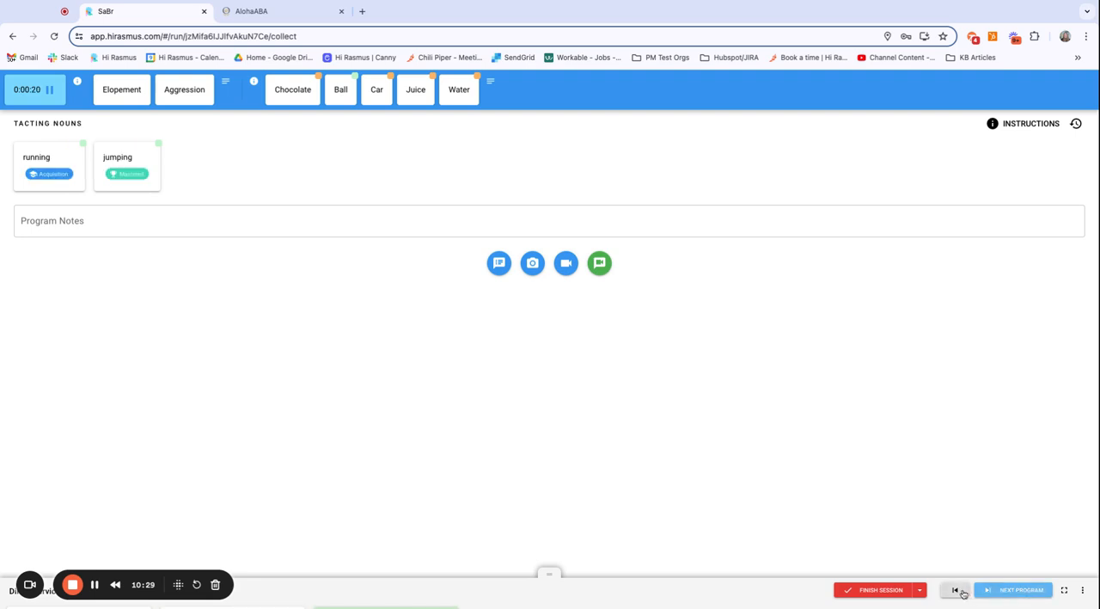
Step: Fill in the Direct Session (97153) notes up to ABA Techniques Used, describing the client's beginning behavior as "test", and minimize them
{"action": "left_click", "coordinate": [500, 269]}
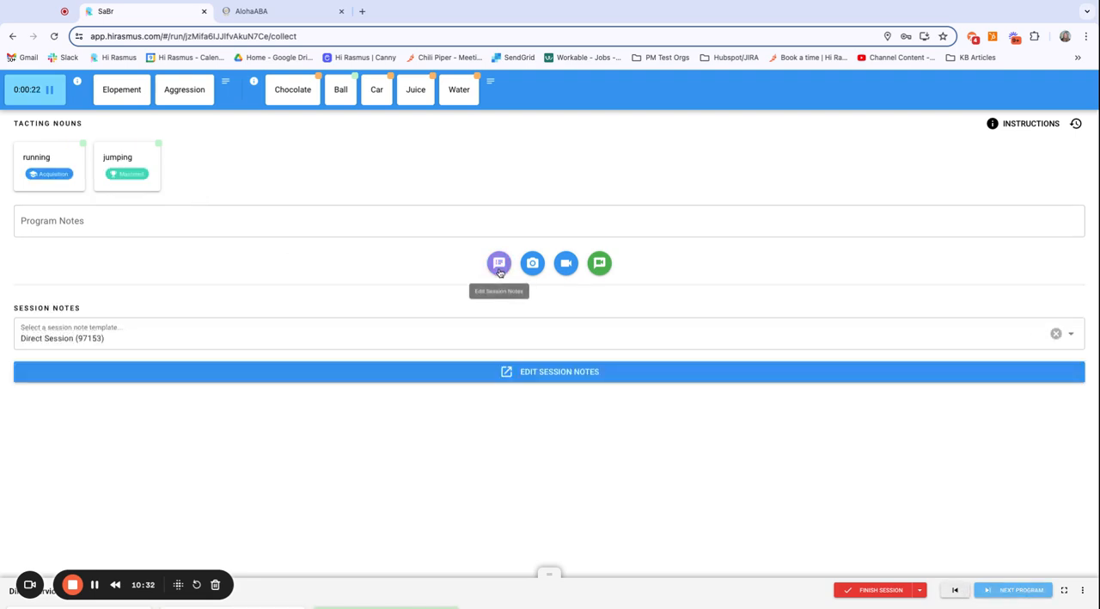
{"action": "left_click", "coordinate": [534, 380]}
{"action": "left_click", "coordinate": [257, 159]}
{"action": "left_click", "coordinate": [252, 182]}
{"action": "left_click", "coordinate": [533, 291]}
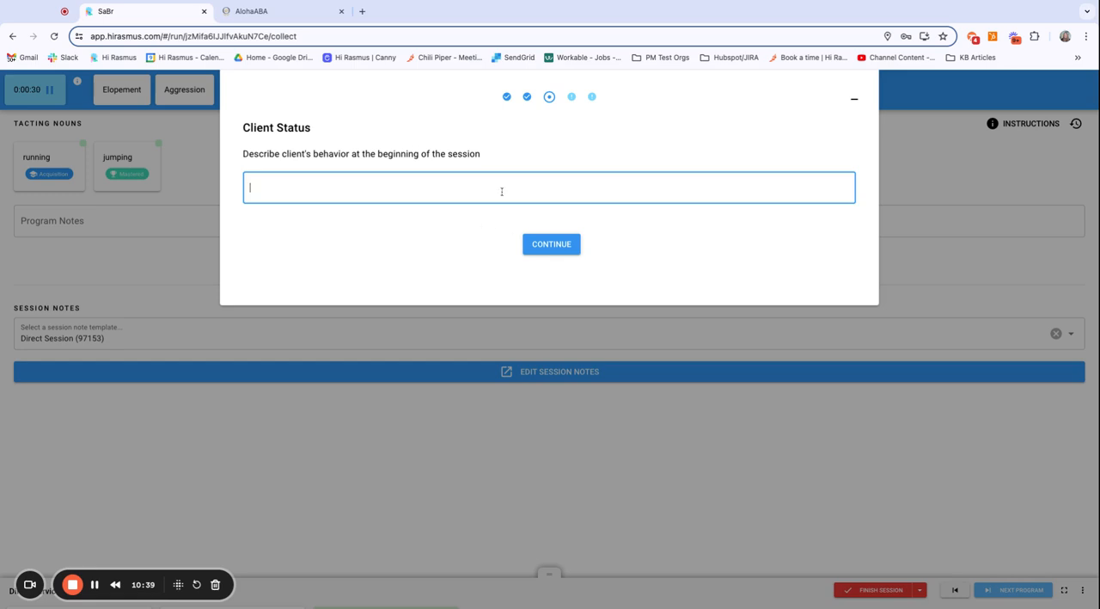
{"action": "type", "text": "test"}
{"action": "left_click", "coordinate": [554, 245]}
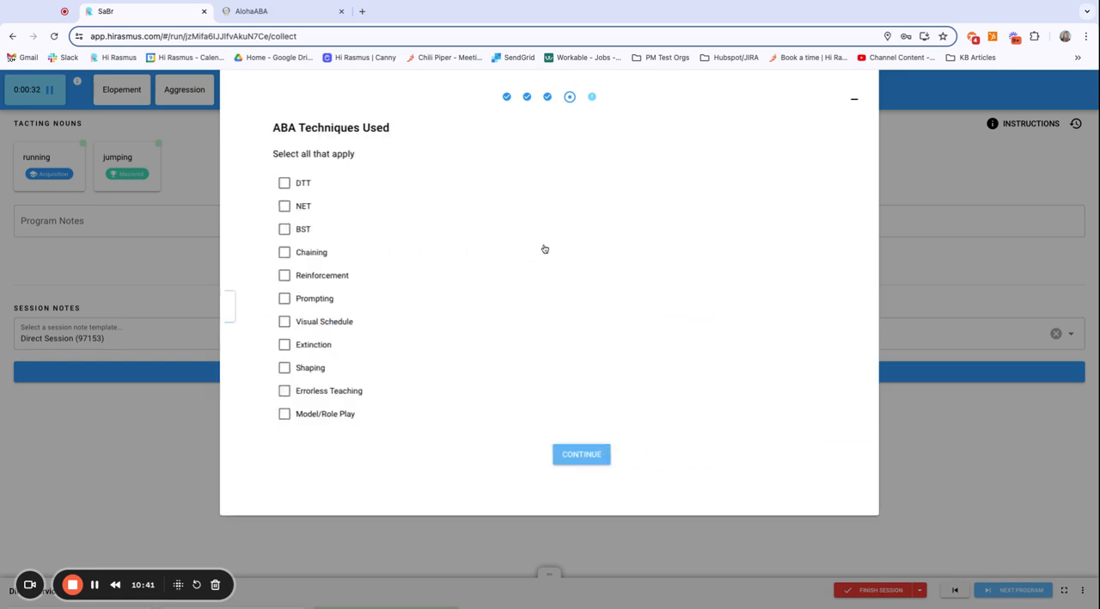
{"action": "left_click", "coordinate": [854, 98]}
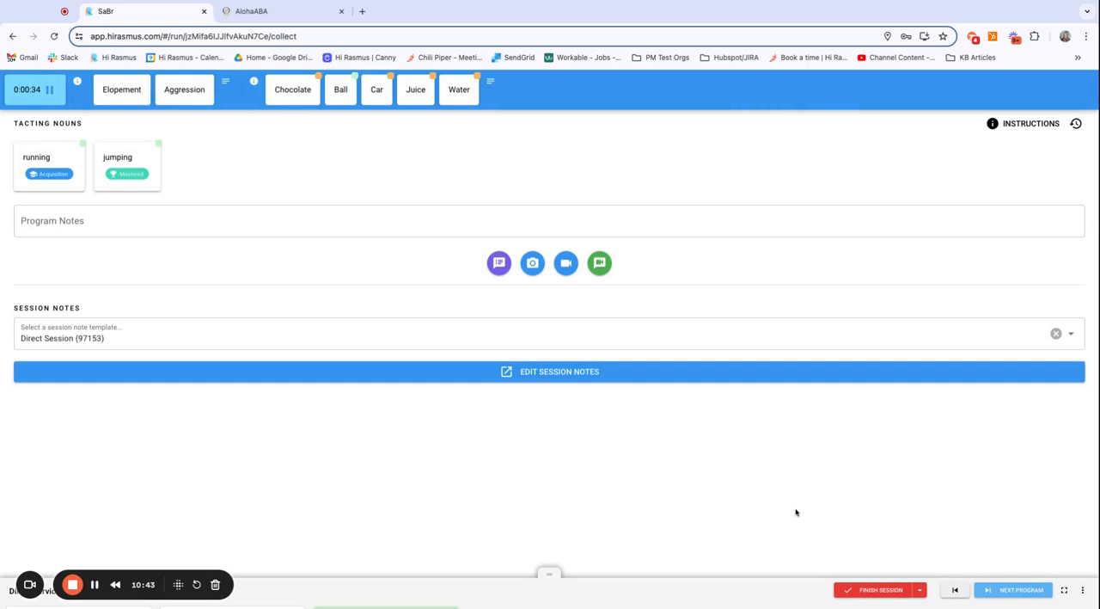
Step: Finish the client's session for the day and continue its notes with DTT as technique, "test" as summary and all session data included
{"action": "left_click", "coordinate": [854, 592]}
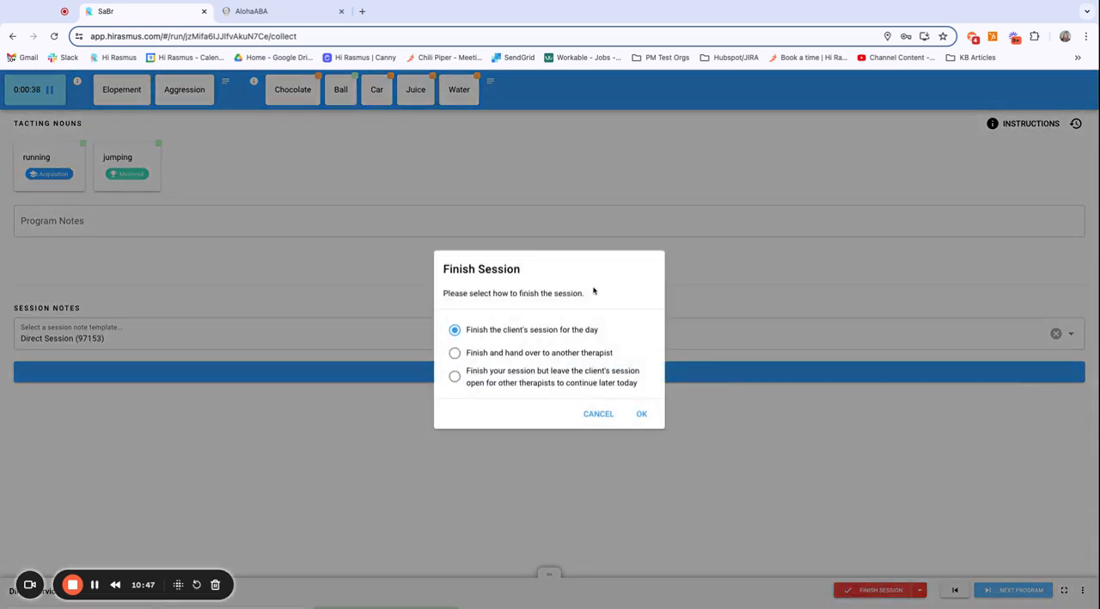
{"action": "left_click", "coordinate": [642, 415]}
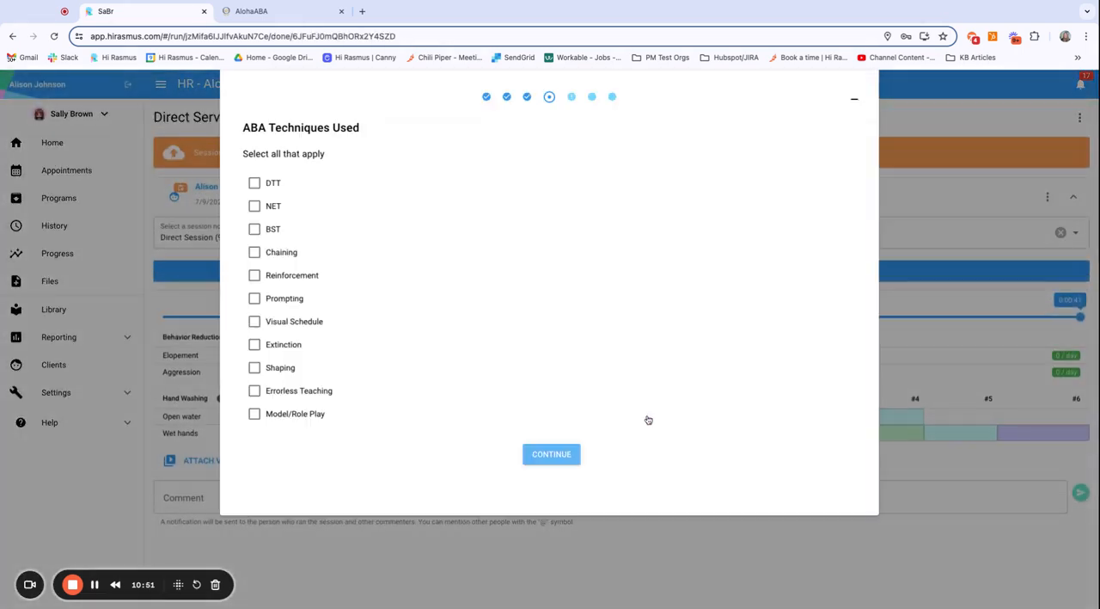
{"action": "left_click", "coordinate": [255, 183]}
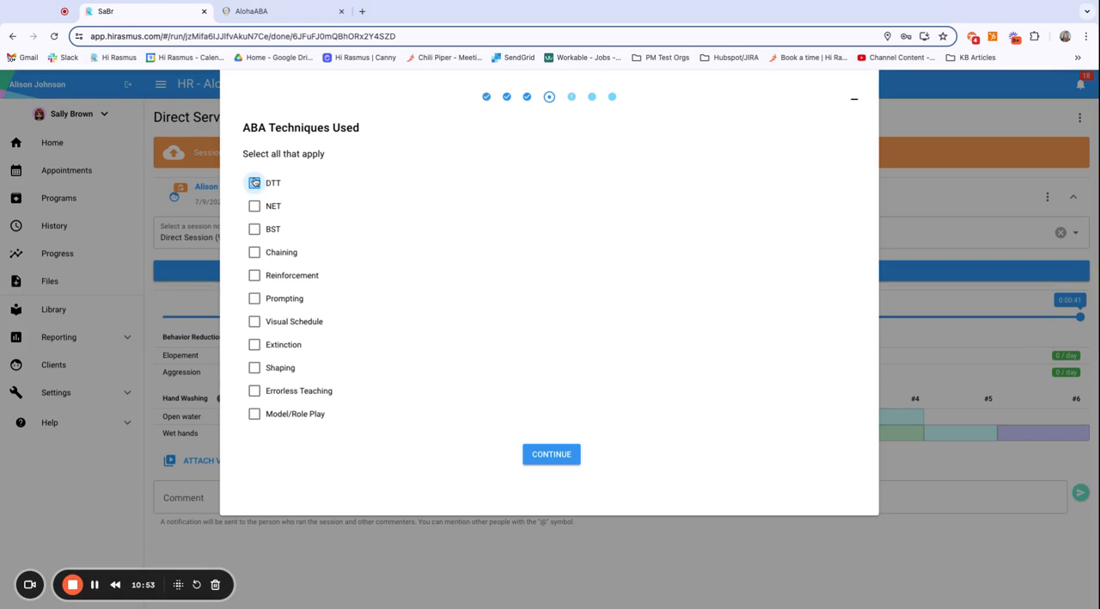
{"action": "left_click", "coordinate": [551, 454]}
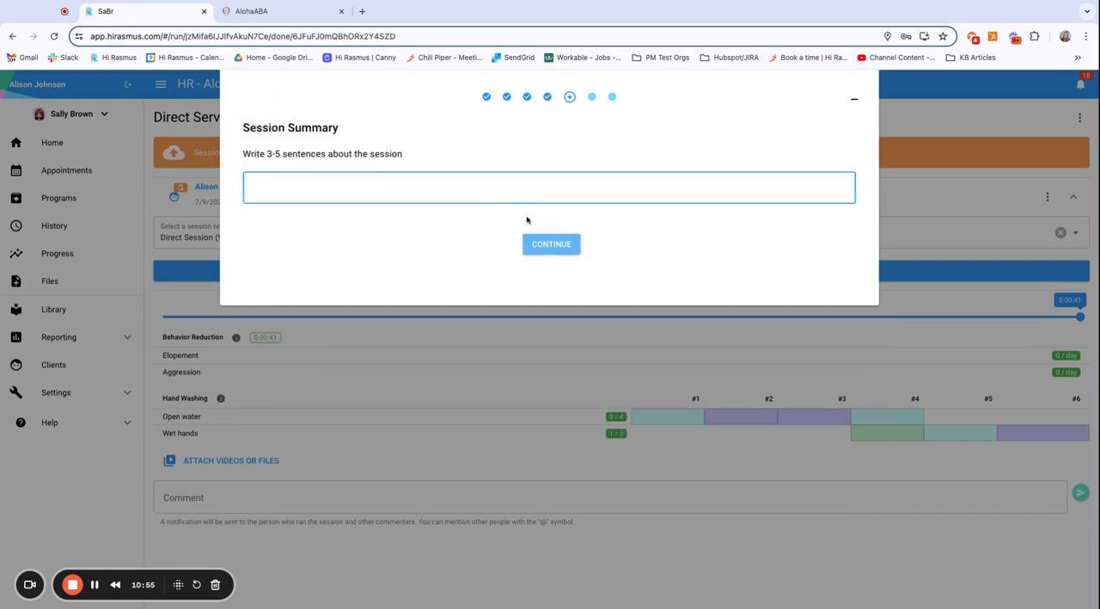
{"action": "type", "text": "test"}
{"action": "left_click", "coordinate": [551, 244]}
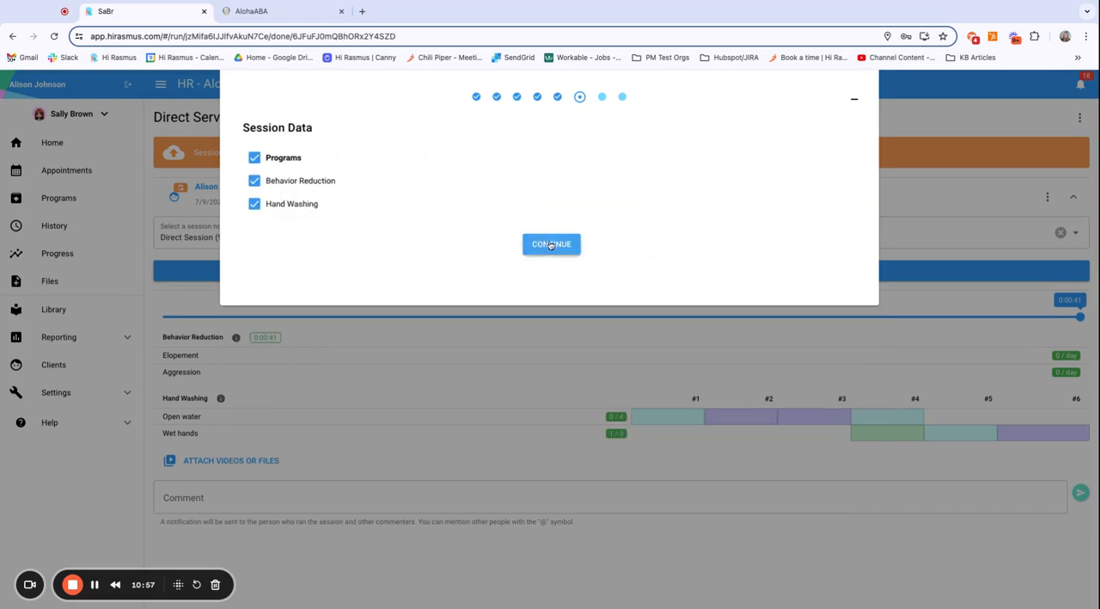
{"action": "left_click", "coordinate": [551, 245]}
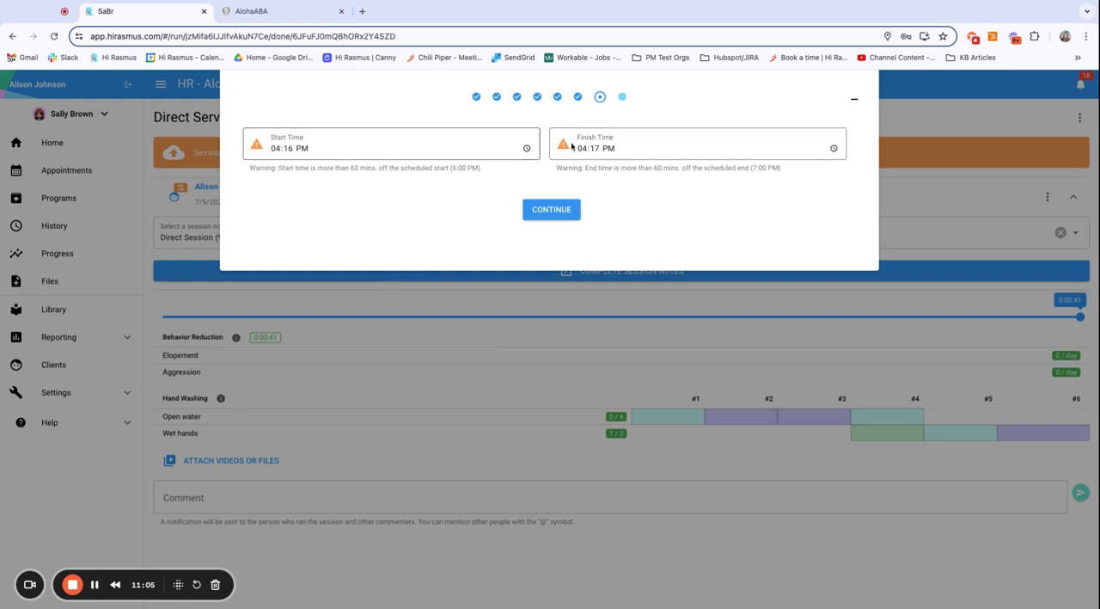
Step: Set the session note's start time to 4:00 PM and finish time to 4:20 PM, and continue to the note preview
{"action": "left_click", "coordinate": [292, 148]}
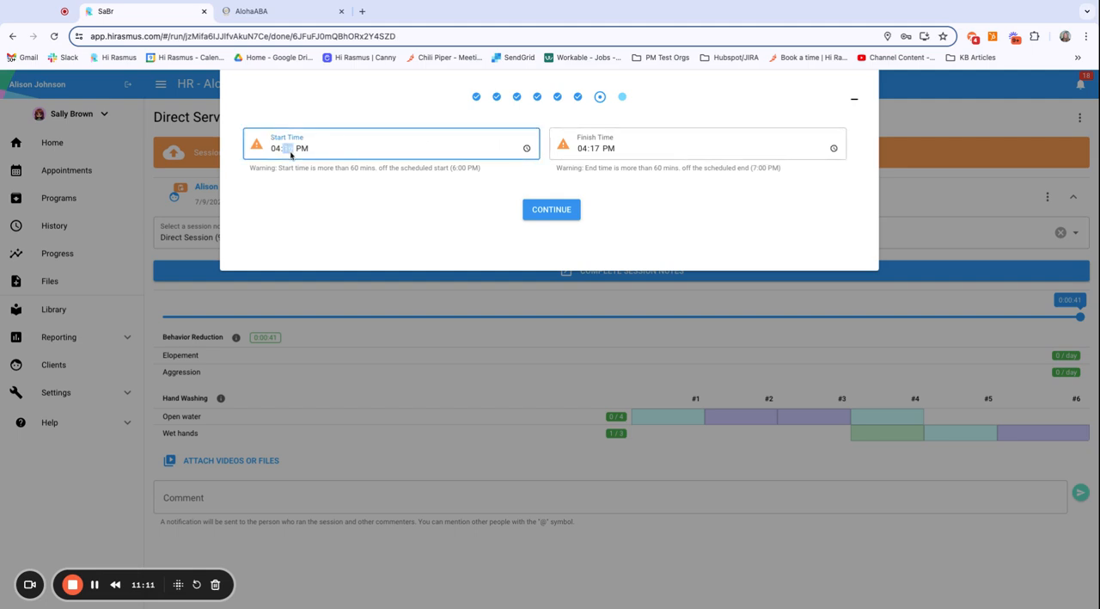
{"action": "left_click", "coordinate": [595, 149]}
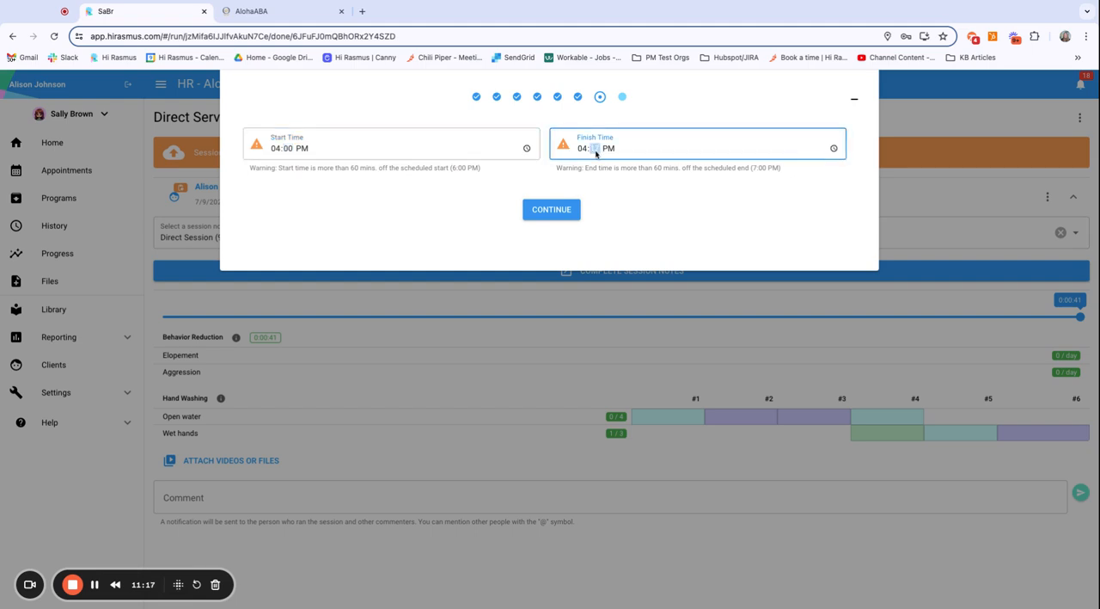
{"action": "type", "text": "20"}
{"action": "left_click", "coordinate": [561, 210]}
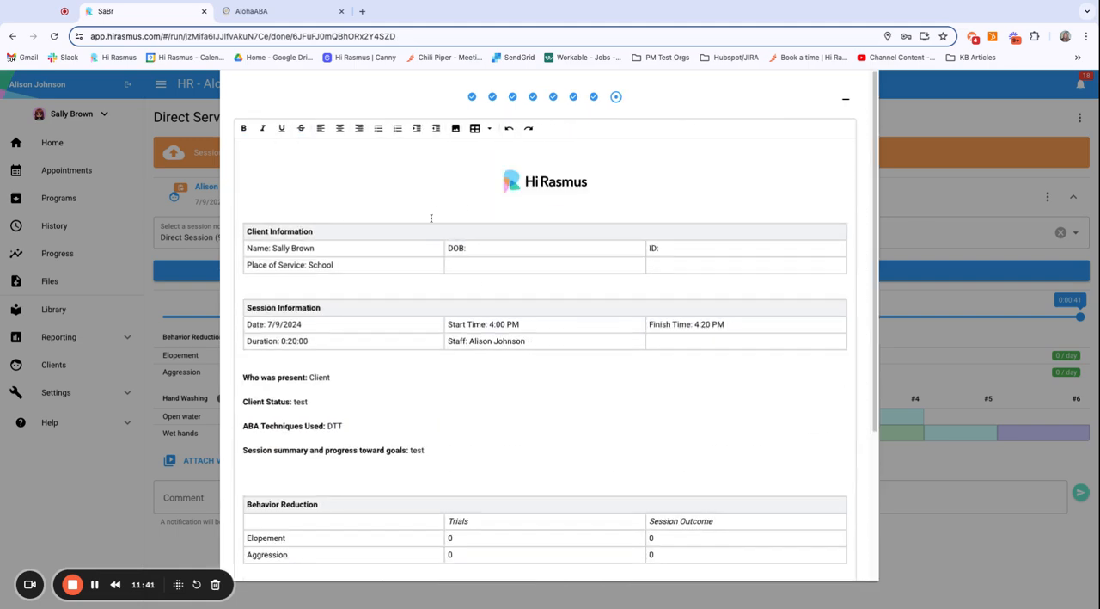
Step: Sign and save the session note with a hand-drawn staff signature
{"action": "scroll", "coordinate": [645, 403], "scroll_direction": "down", "scroll_amount": 5}
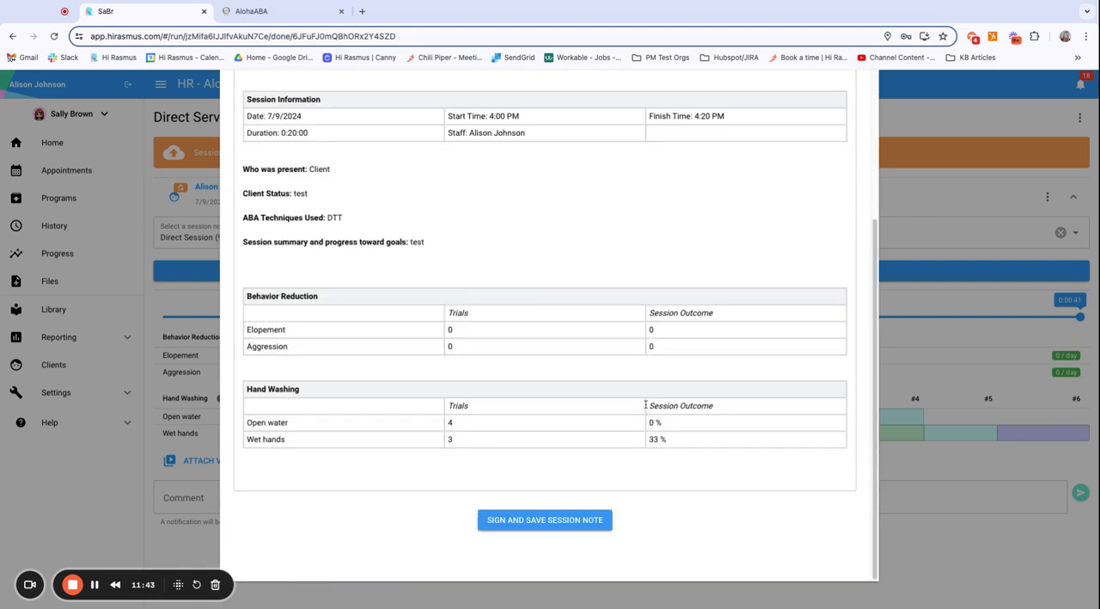
{"action": "left_click", "coordinate": [546, 520]}
{"action": "mouse_move", "coordinate": [449, 318]}
{"action": "left_mouse_down"}
{"action": "mouse_move", "coordinate": [561, 317]}
{"action": "mouse_move", "coordinate": [577, 294]}
{"action": "left_mouse_up"}
{"action": "left_click", "coordinate": [688, 466]}
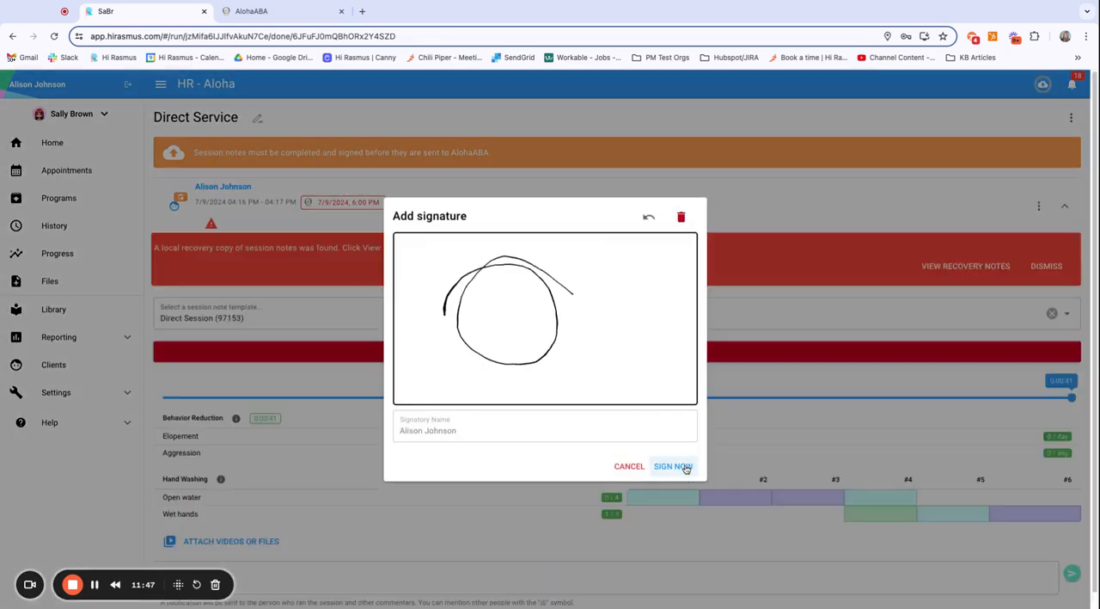
Step: Cancel the pending Parent signature request on the Direct Service session note
{"action": "scroll", "coordinate": [747, 419], "scroll_direction": "down", "scroll_amount": 6}
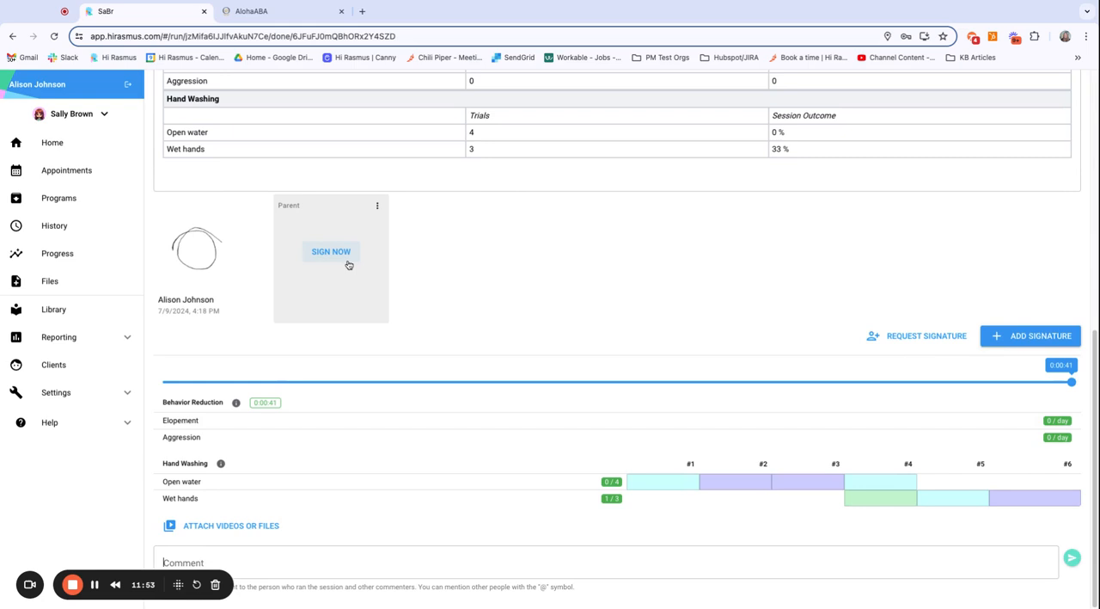
{"action": "scroll", "coordinate": [479, 246], "scroll_direction": "up", "scroll_amount": 15}
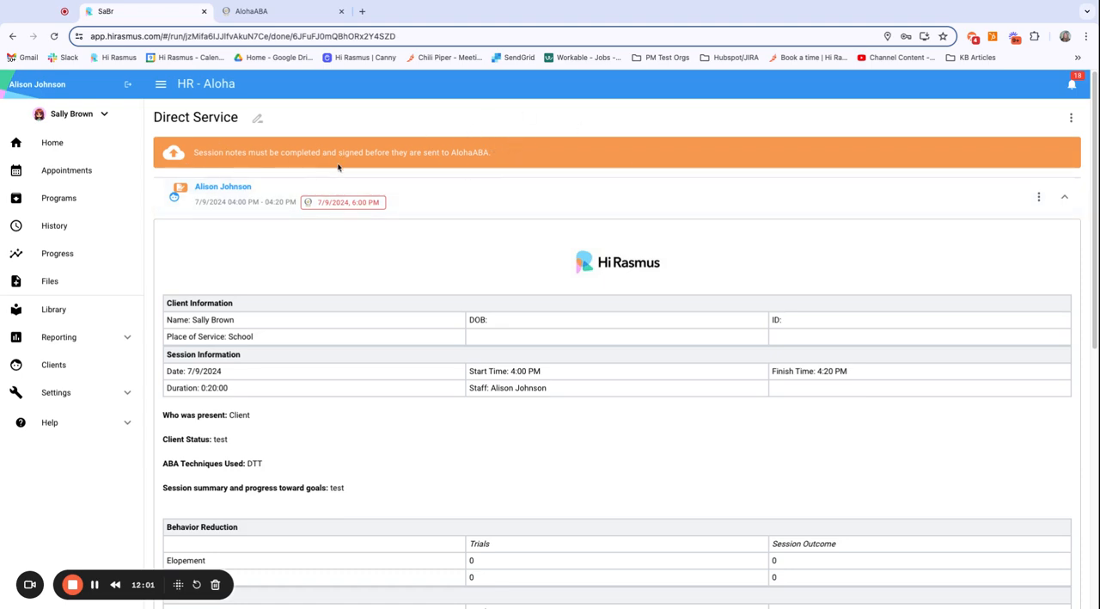
{"action": "scroll", "coordinate": [561, 385], "scroll_direction": "down", "scroll_amount": 15}
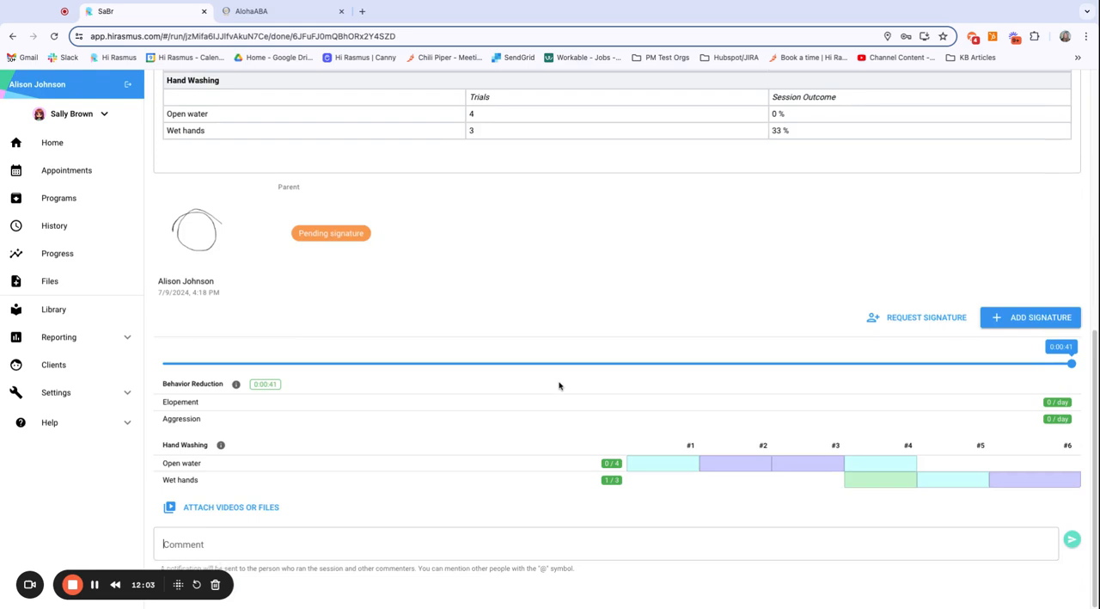
{"action": "left_click", "coordinate": [376, 207]}
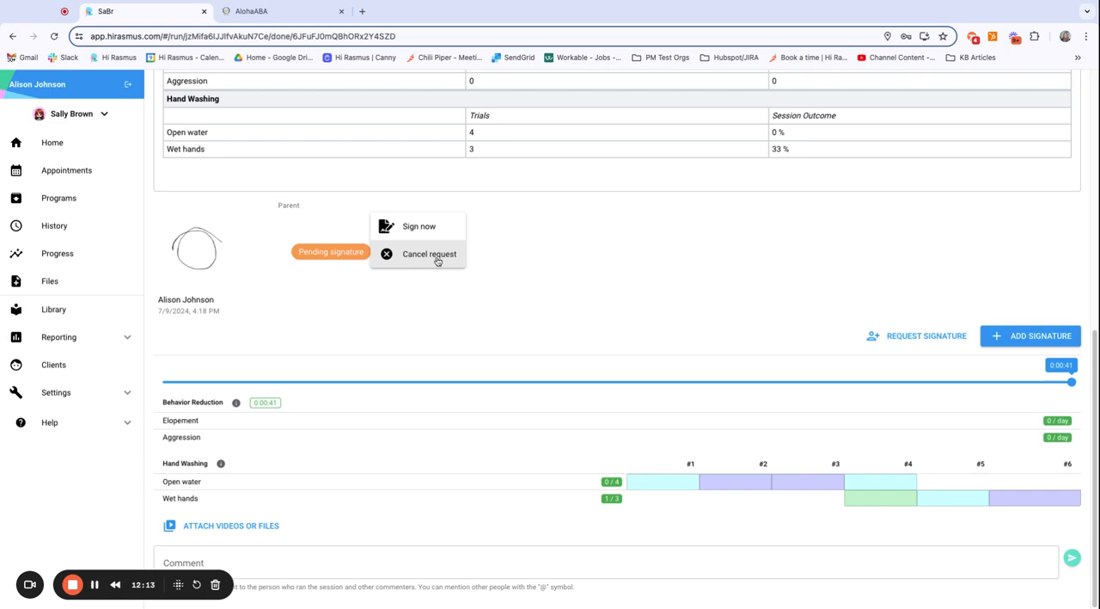
{"action": "left_click", "coordinate": [436, 258]}
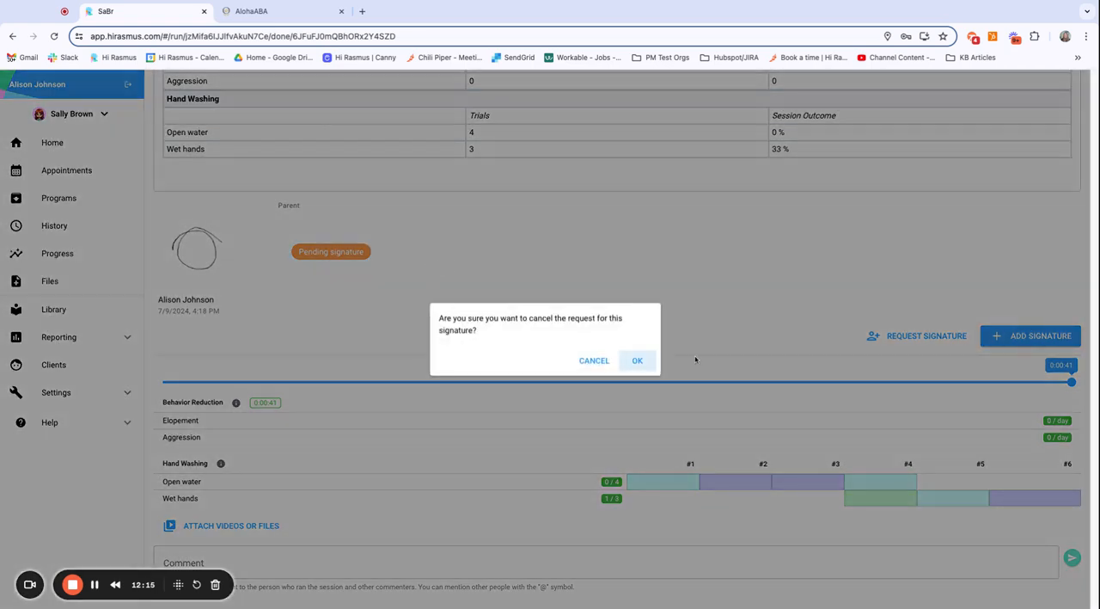
{"action": "left_click", "coordinate": [638, 361]}
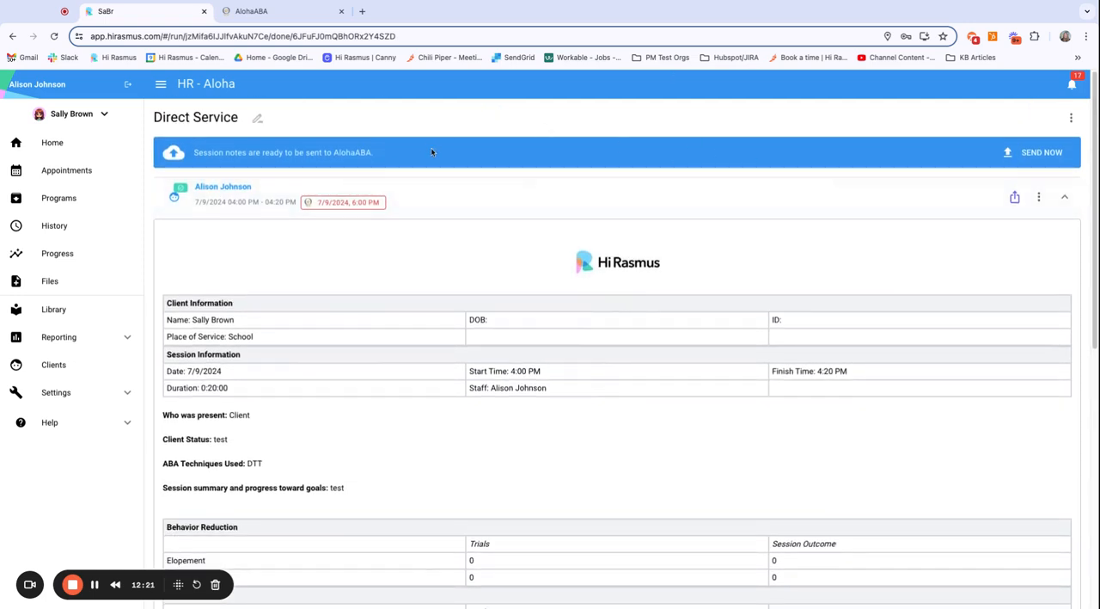
Step: Check the session's linked appointment without changing it and send the session notes to AlohaABA
{"action": "mouse_move", "coordinate": [358, 209]}
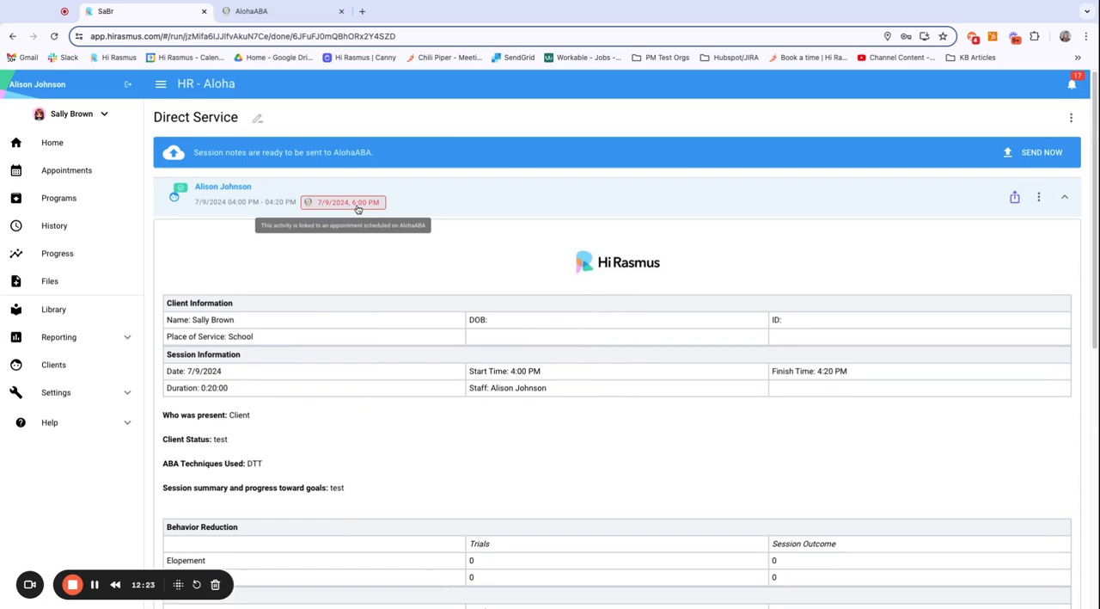
{"action": "left_click", "coordinate": [355, 209]}
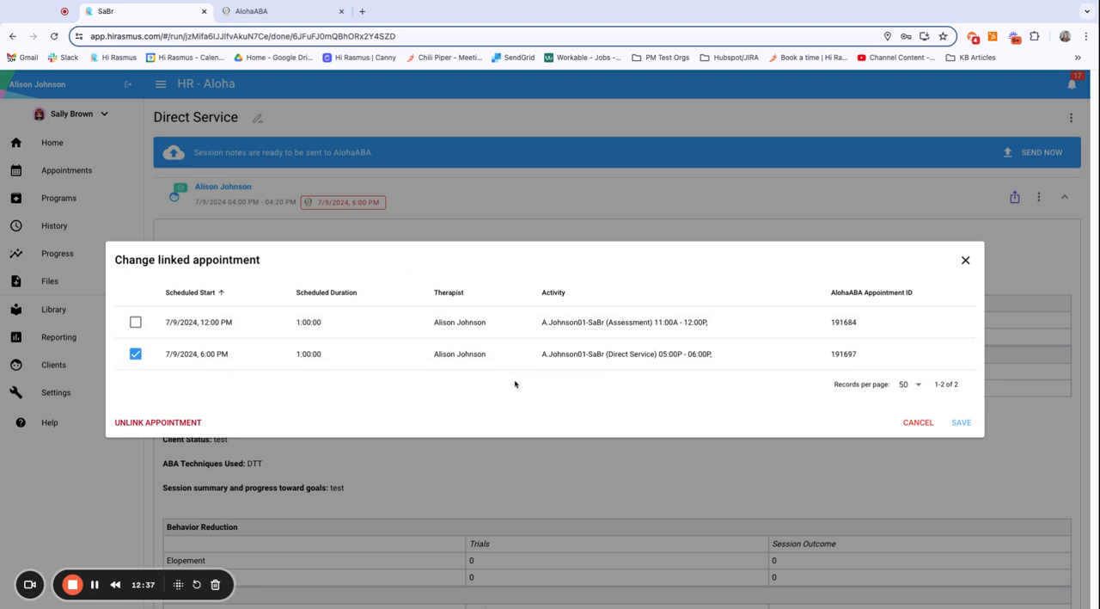
{"action": "left_click", "coordinate": [966, 260]}
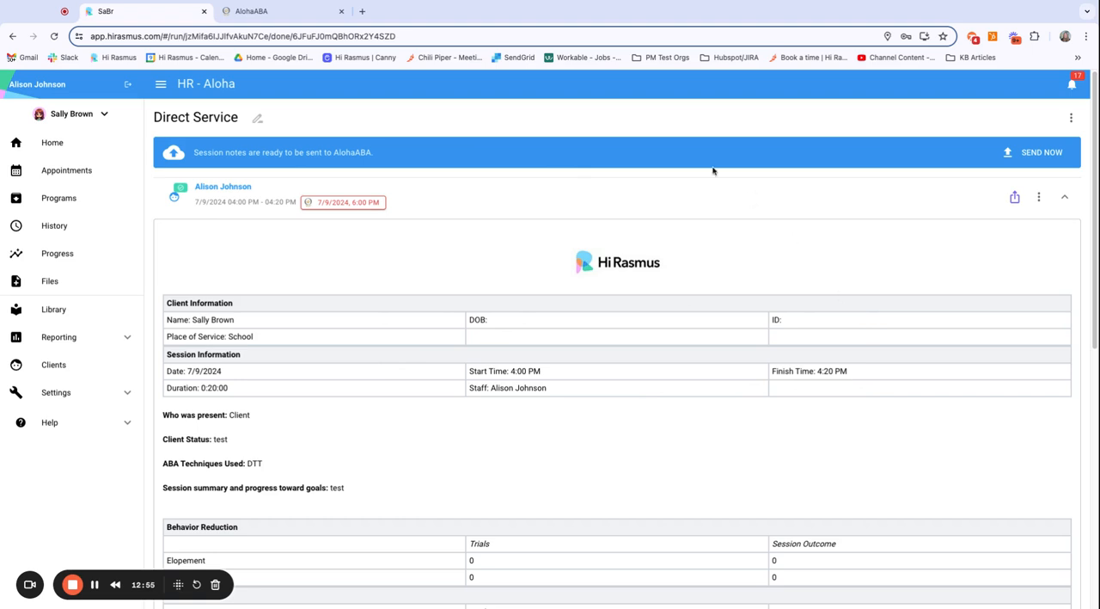
{"action": "left_click", "coordinate": [1019, 155]}
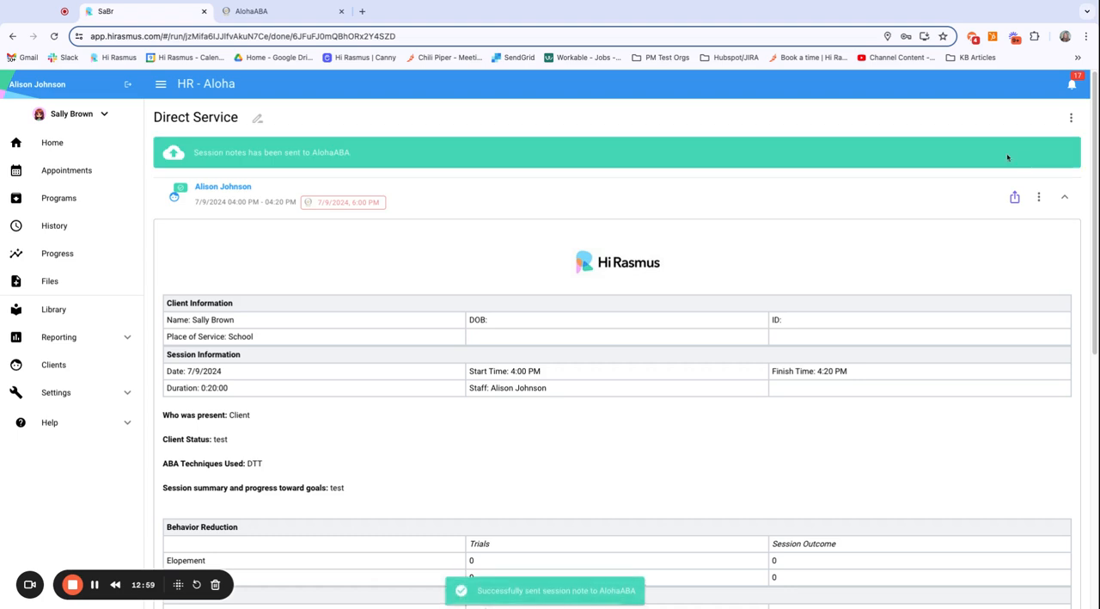
Step: Switch to AlohaABA, open and refresh the schedule, and view the afternoon Direct Service appointment on July 9
{"action": "left_click", "coordinate": [270, 17]}
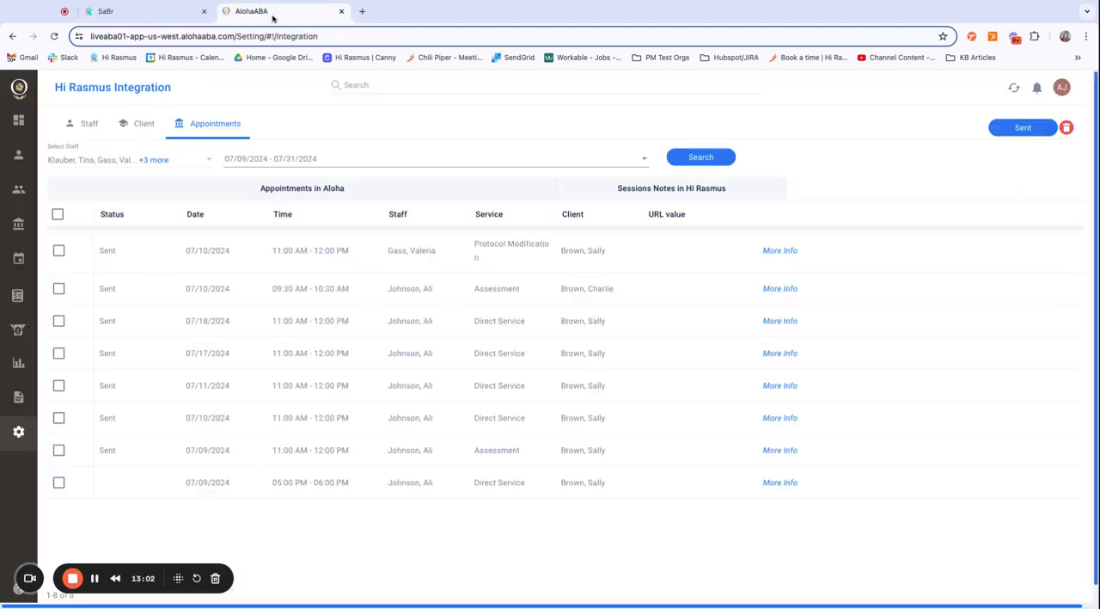
{"action": "left_click", "coordinate": [22, 266]}
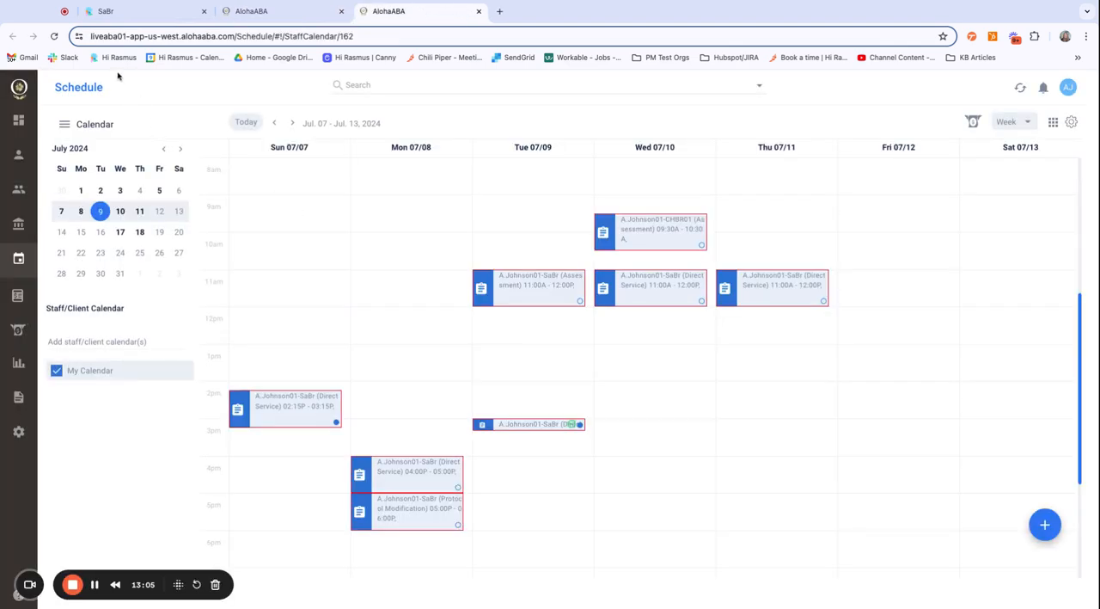
{"action": "left_click", "coordinate": [53, 36]}
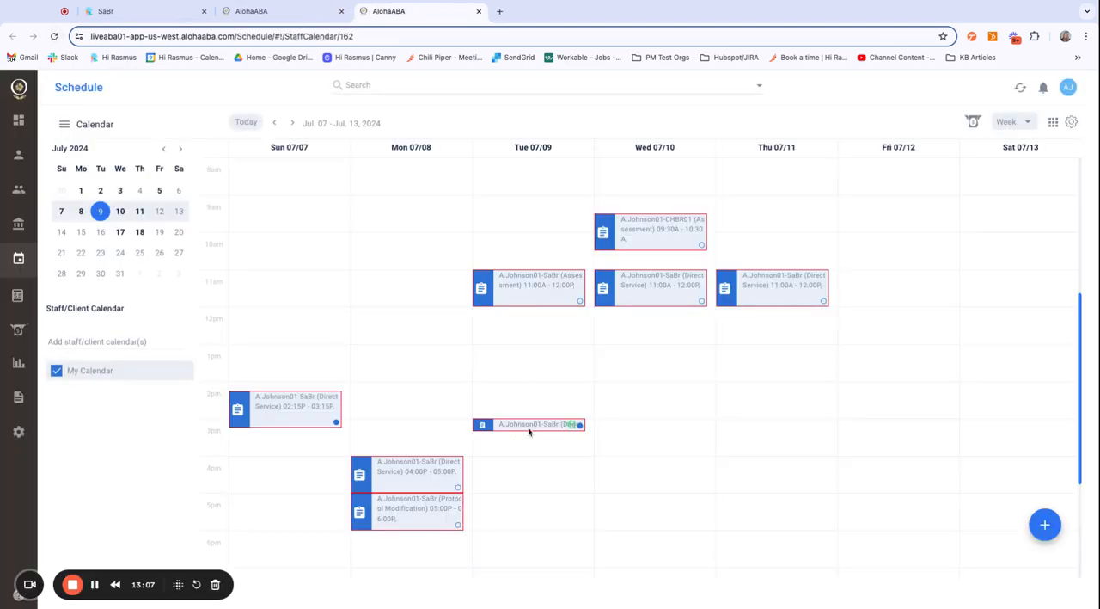
{"action": "left_click", "coordinate": [520, 425]}
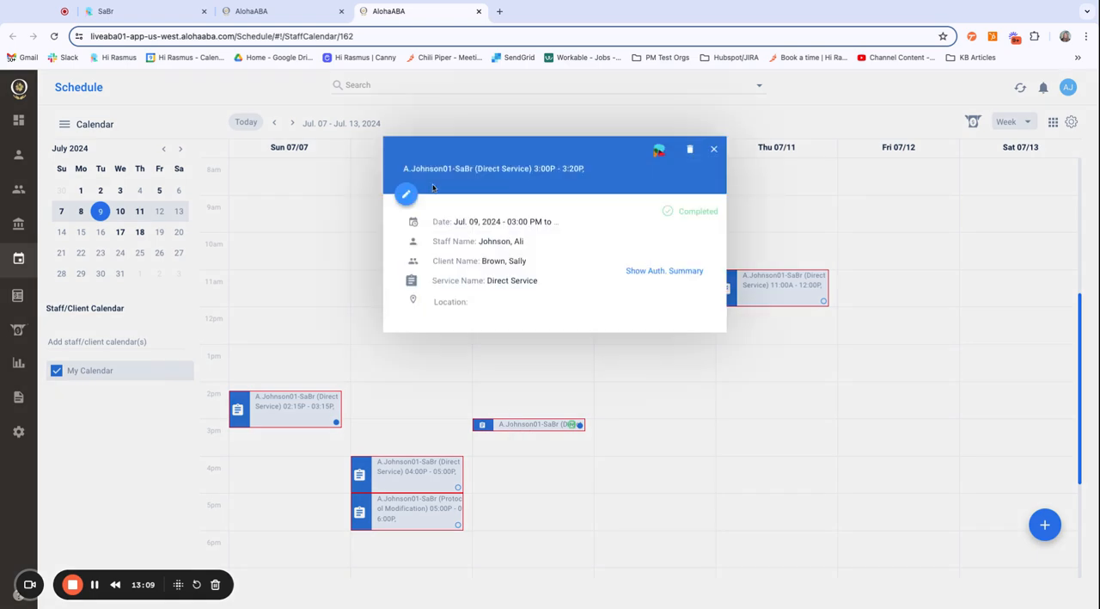
Step: Inspect the appointment's verification details and expanded Hirasmus session note, and save the appointment
{"action": "left_click", "coordinate": [406, 194]}
{"action": "left_click", "coordinate": [361, 212]}
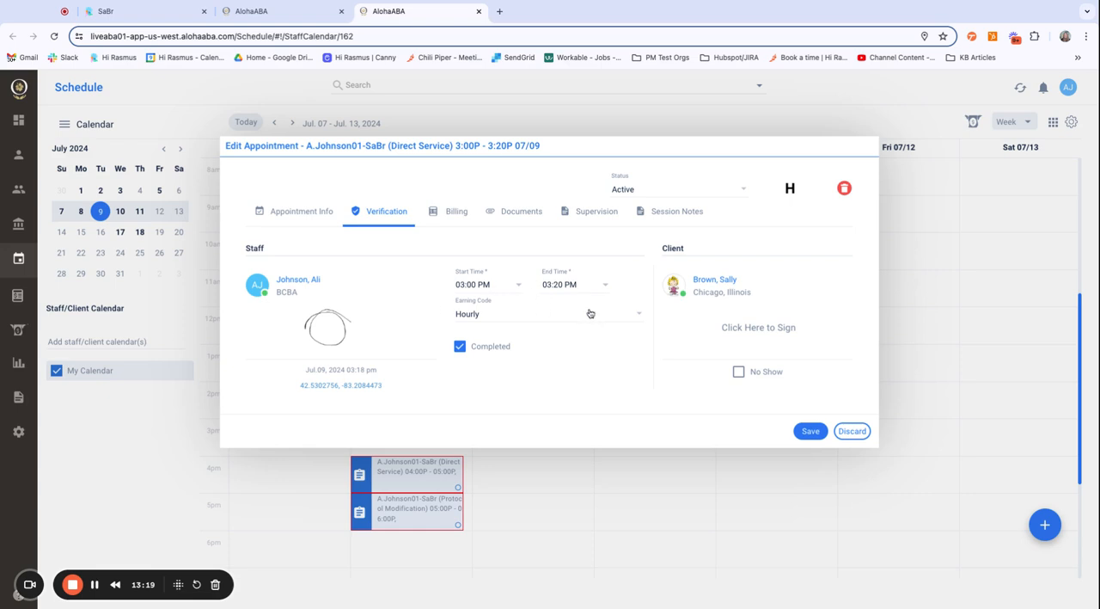
{"action": "left_click", "coordinate": [687, 215]}
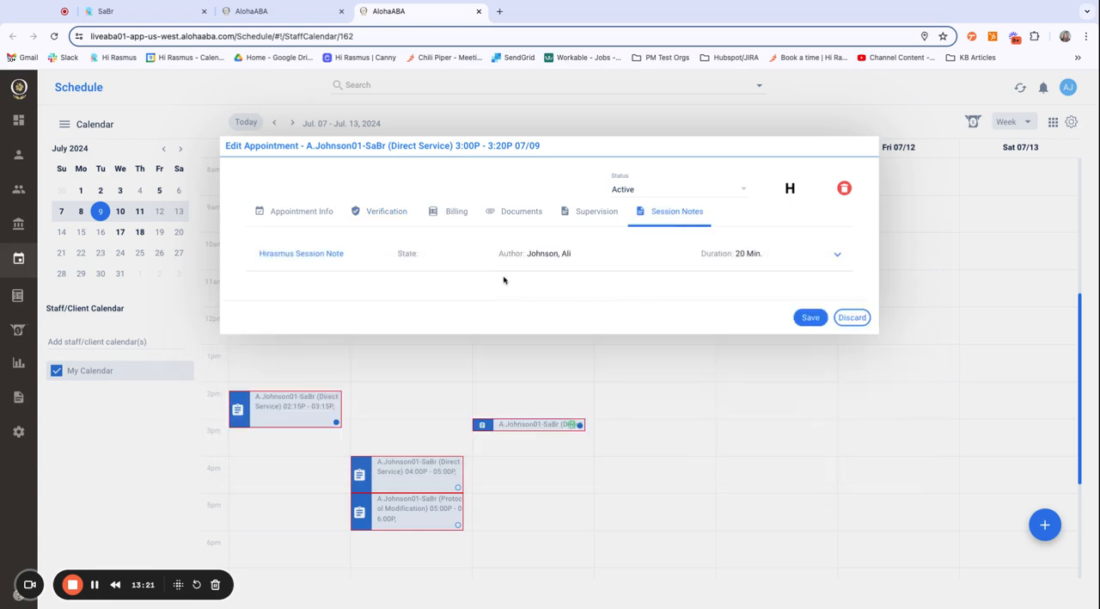
{"action": "left_click", "coordinate": [841, 259]}
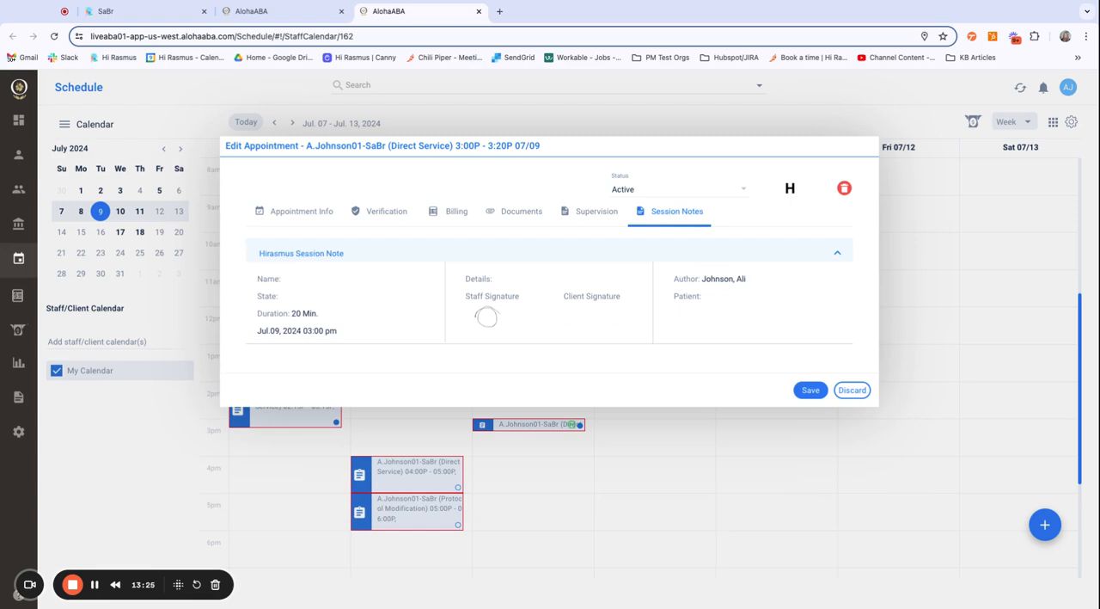
{"action": "left_click", "coordinate": [811, 389]}
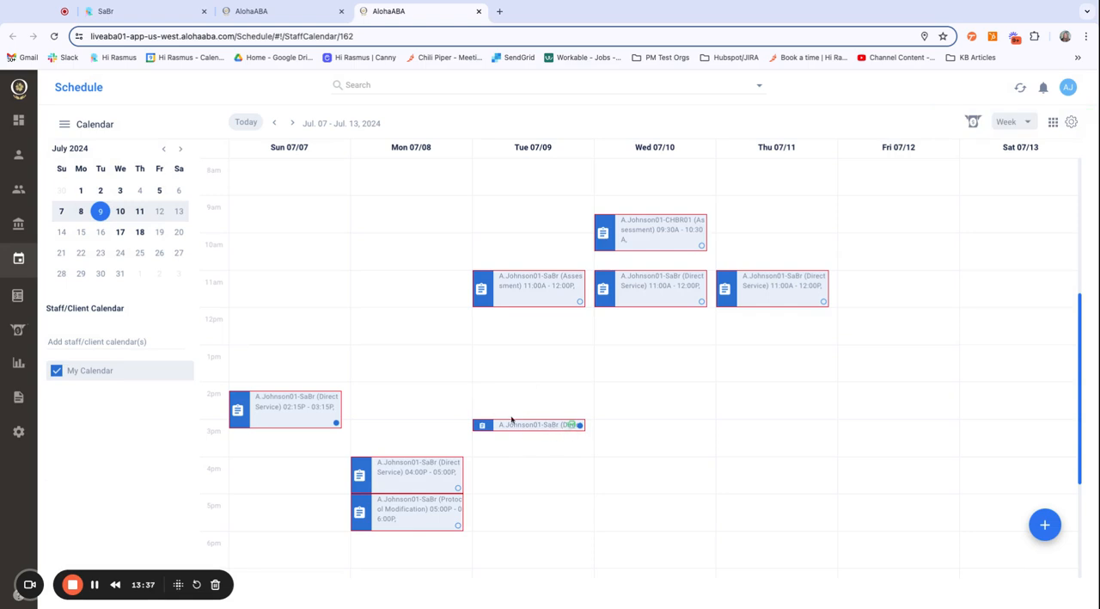
Step: Look over the Clinical Integrations options for Hi Rasmus in the AlohaABA system settings
{"action": "left_click", "coordinate": [19, 440]}
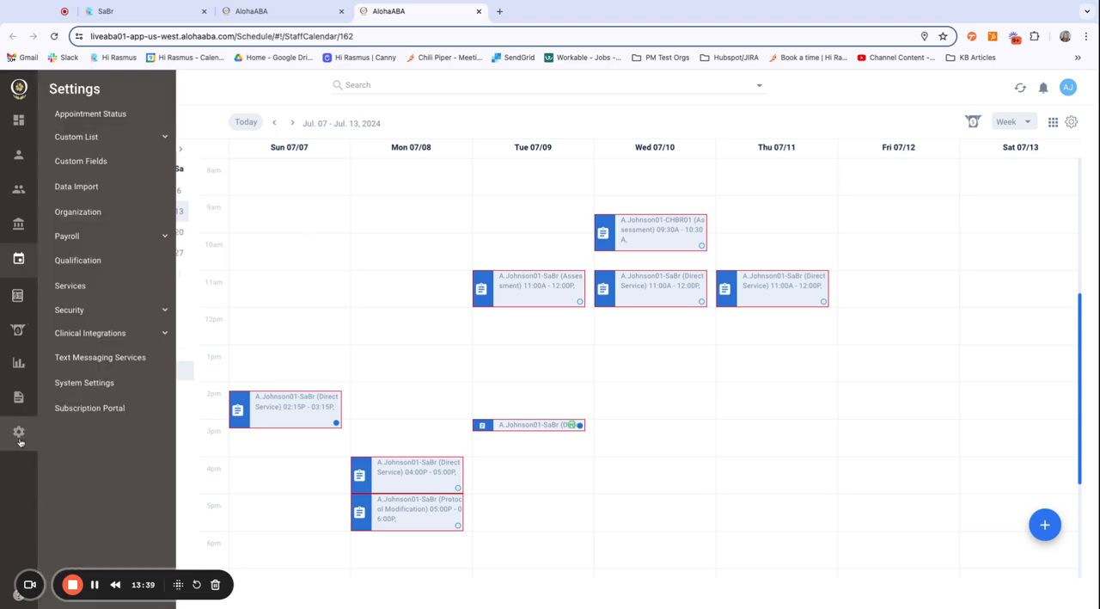
{"action": "left_click", "coordinate": [98, 383]}
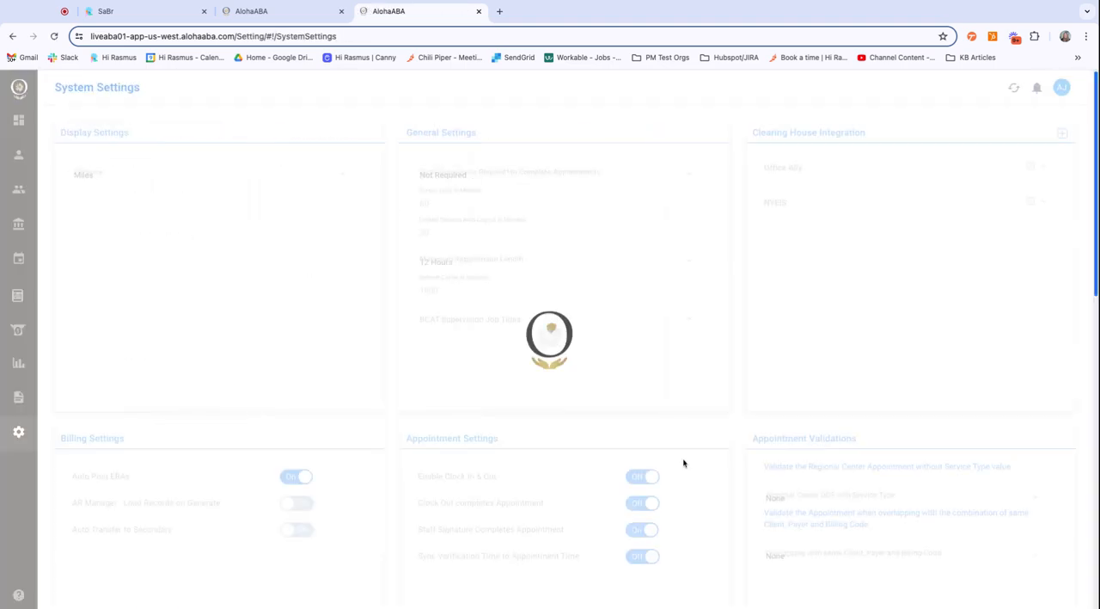
{"action": "scroll", "coordinate": [875, 448], "scroll_direction": "down", "scroll_amount": 8}
{"action": "scroll", "coordinate": [875, 448], "scroll_direction": "up", "scroll_amount": 2}
{"action": "scroll", "coordinate": [877, 451], "scroll_direction": "up", "scroll_amount": 1}
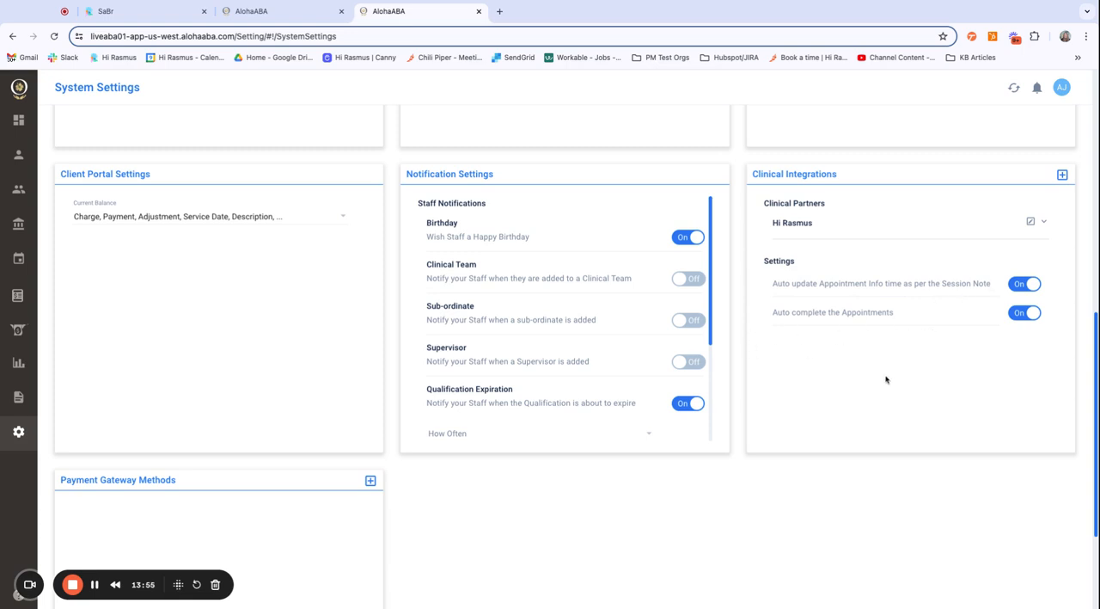
Step: Switch back to Hi Rasmus, look over the sent session note and open the client's activity history
{"action": "left_click", "coordinate": [175, 17]}
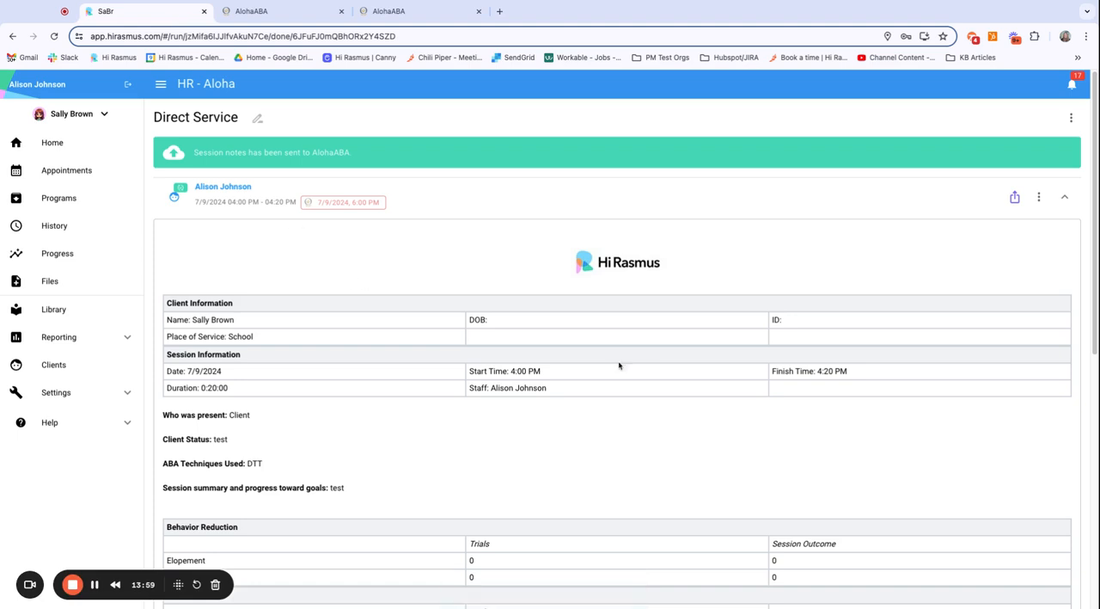
{"action": "scroll", "coordinate": [761, 242], "scroll_direction": "down", "scroll_amount": 1}
{"action": "scroll", "coordinate": [761, 242], "scroll_direction": "up", "scroll_amount": 1}
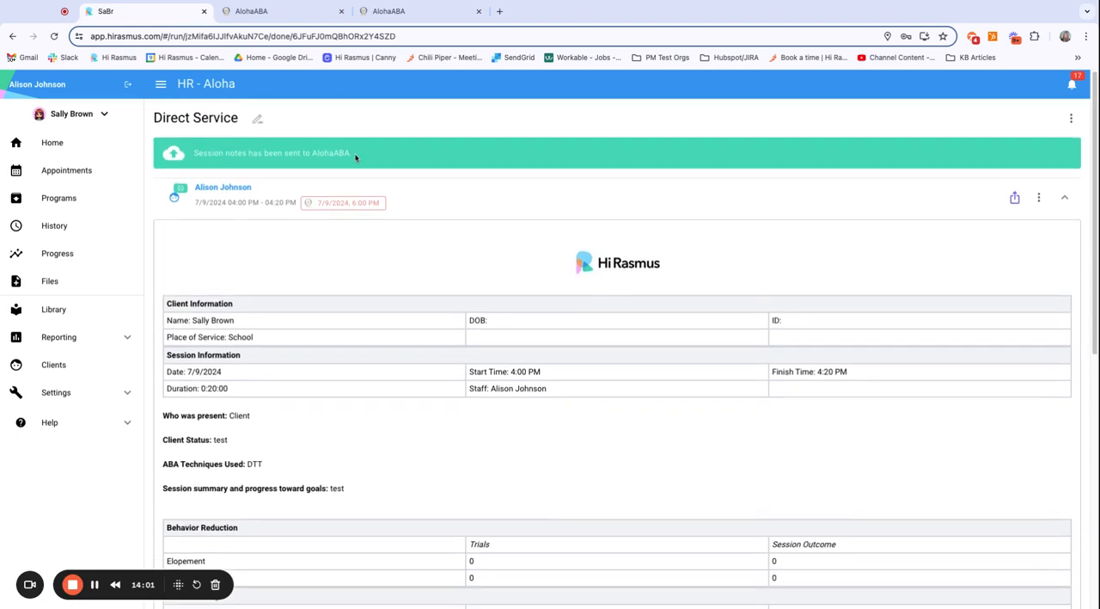
{"action": "mouse_move", "coordinate": [175, 191]}
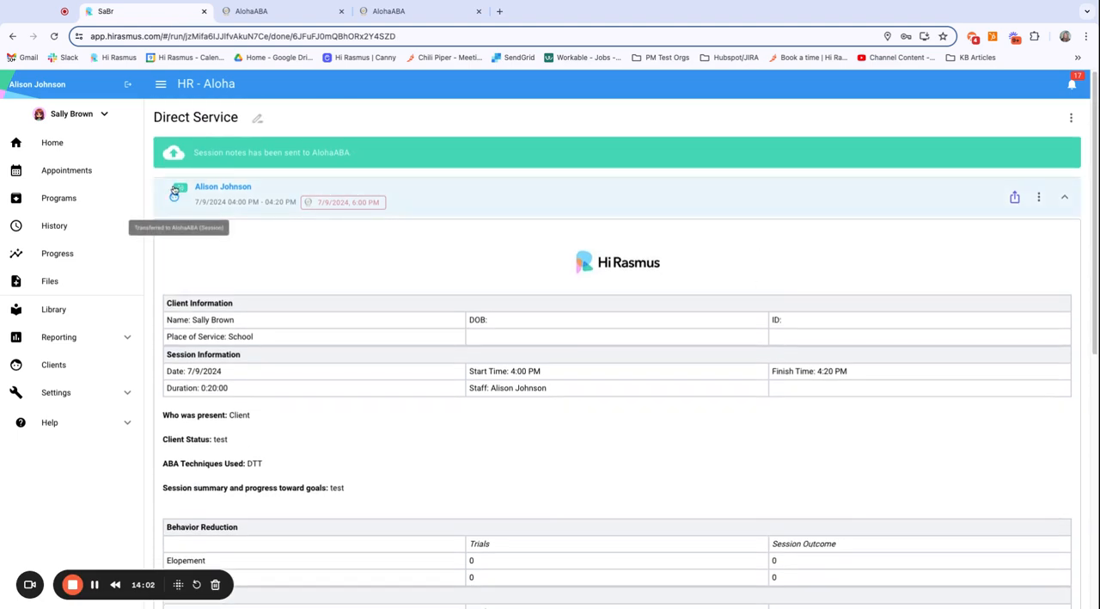
{"action": "left_click", "coordinate": [54, 225]}
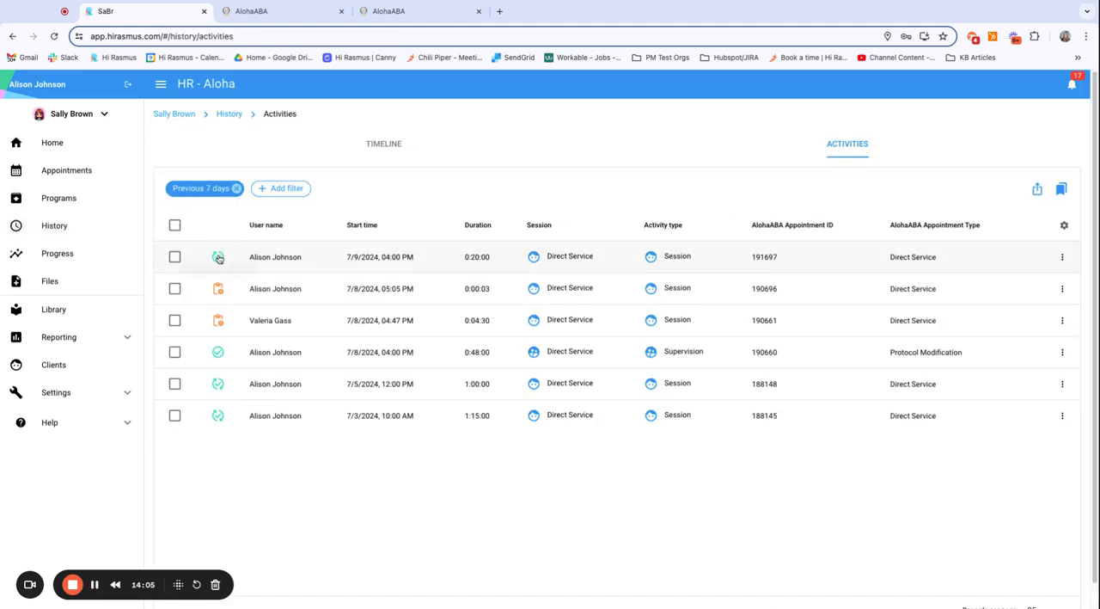